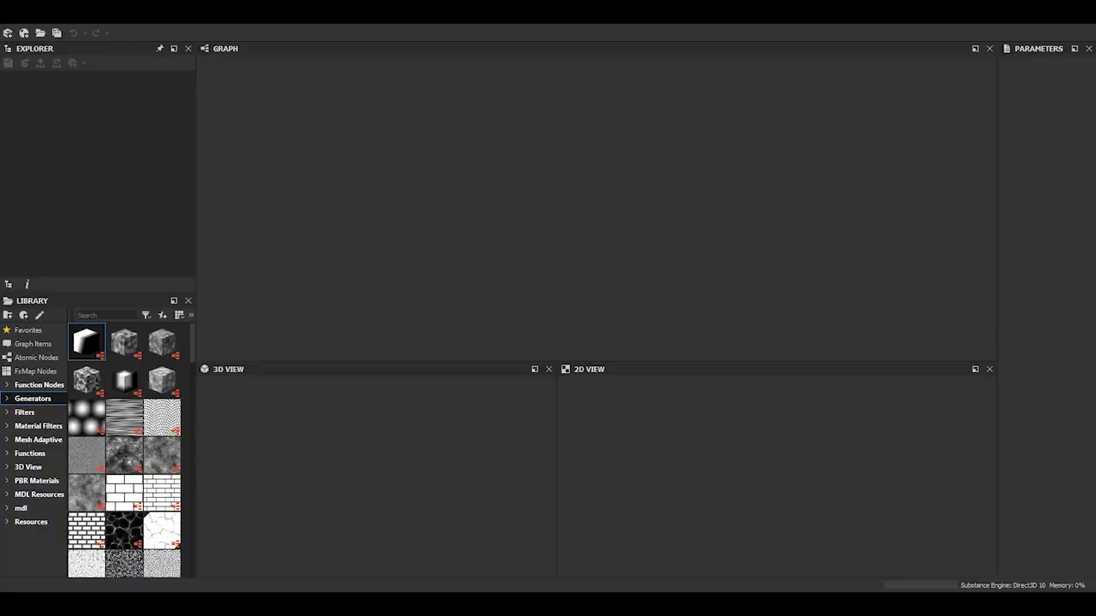
Create a Physically Based (Metallic/Roughness) substance graph named CristalT
left_click(8, 32)
left_click(43, 44)
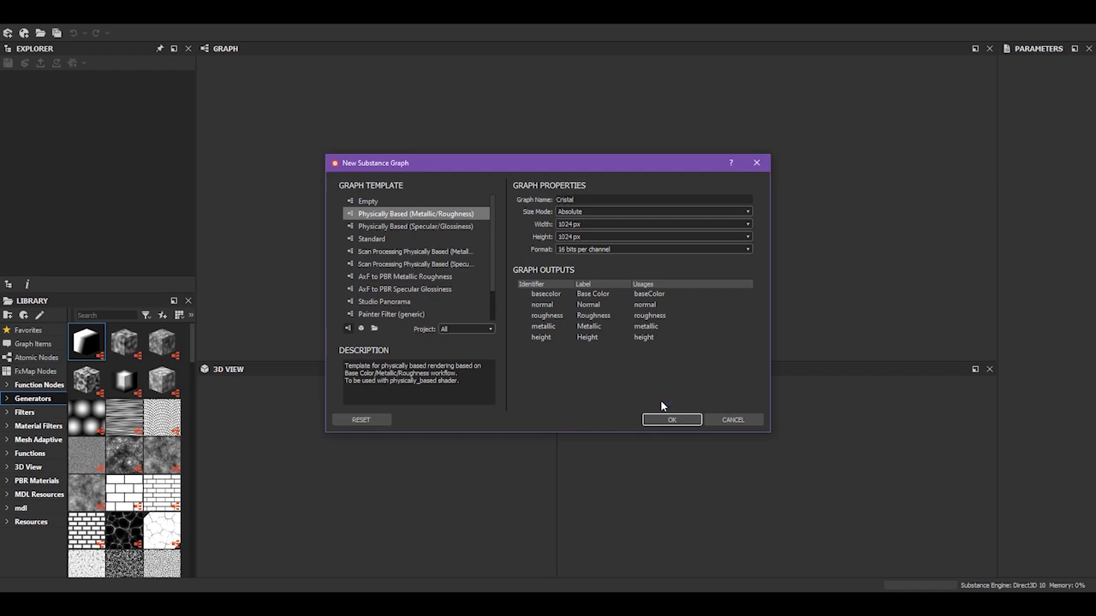
left_click(660, 421)
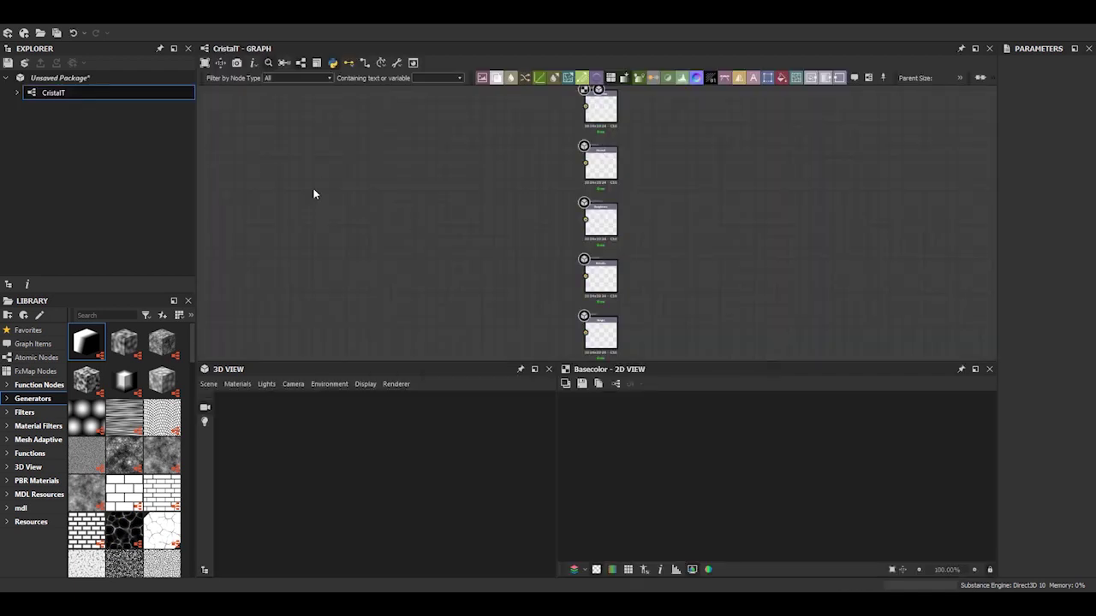
Add a grayscale Uniform Color node, set its grey level, and wire it into an output
right_click(421, 210)
left_click(582, 526)
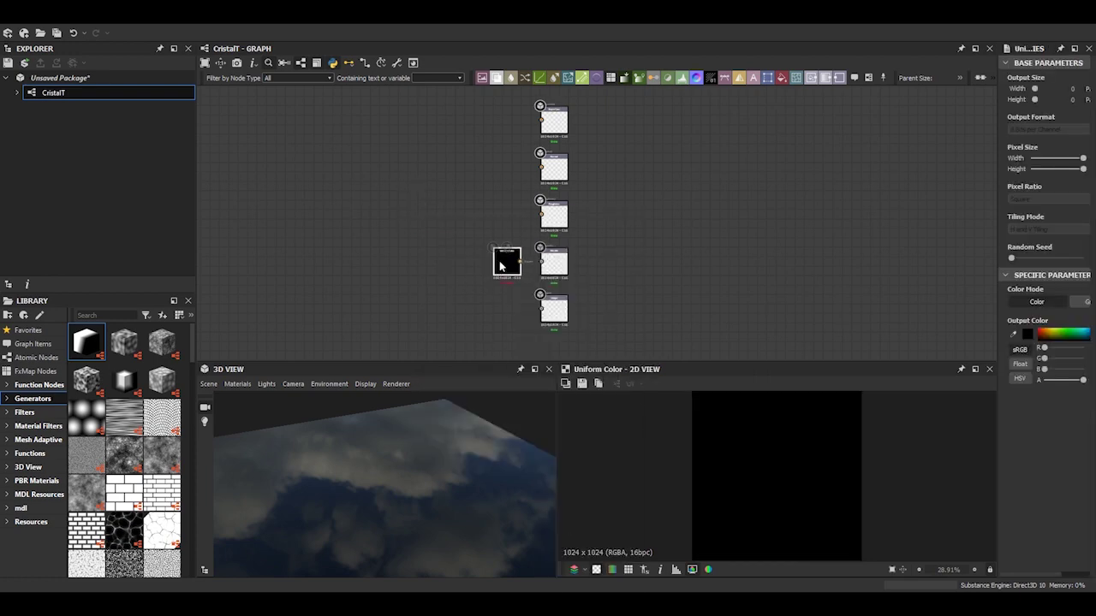
mouse_move(596, 221)
left_mouse_down()
mouse_move(507, 214)
mouse_move(540, 214)
left_mouse_up()
left_click_drag(998, 295, 898, 288)
left_click(1039, 302)
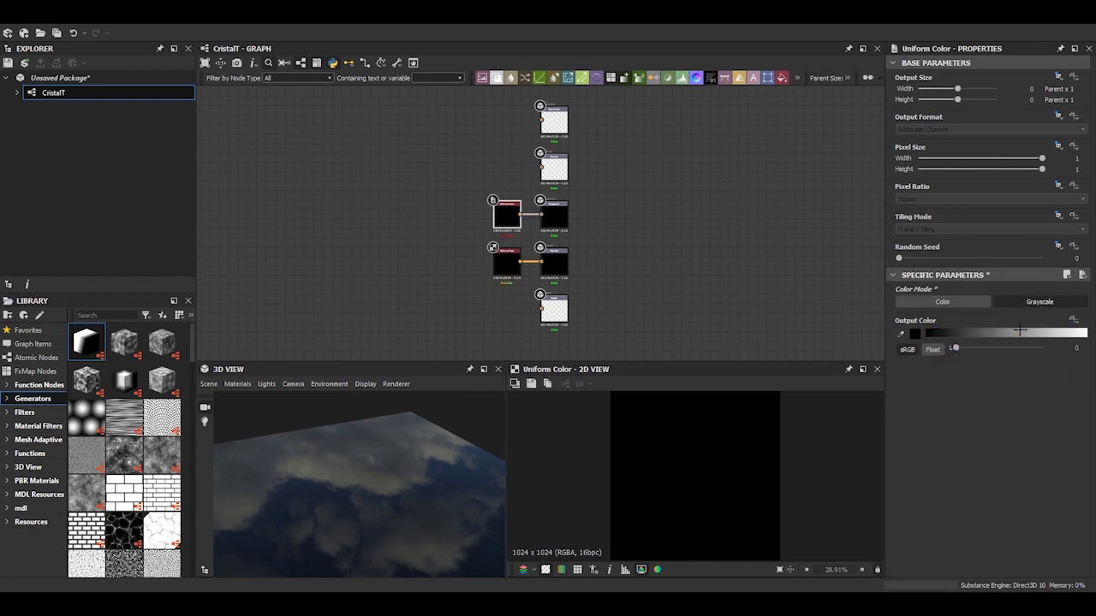
left_click(1024, 350)
Add a Normal node for the normal output
left_click(497, 272)
scroll(493, 261, "up", 2)
key("space")
type("normal")
key("Return")
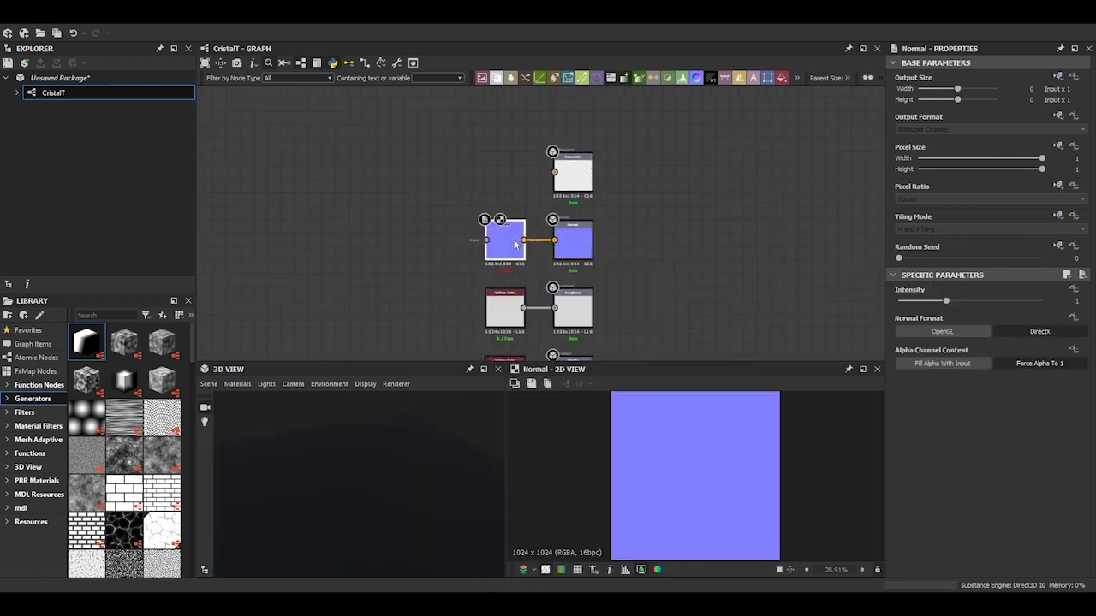
Add a Curvature Smooth node and connect it to the base color output
key("space")
type("normal color")
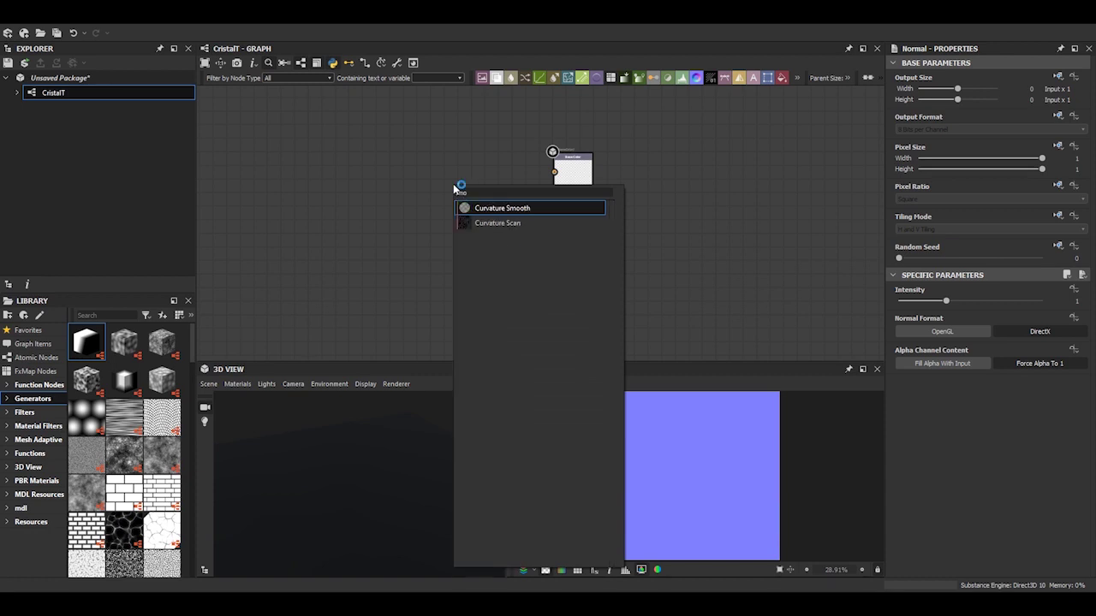
key("Return")
left_click_drag(524, 171, 554, 171)
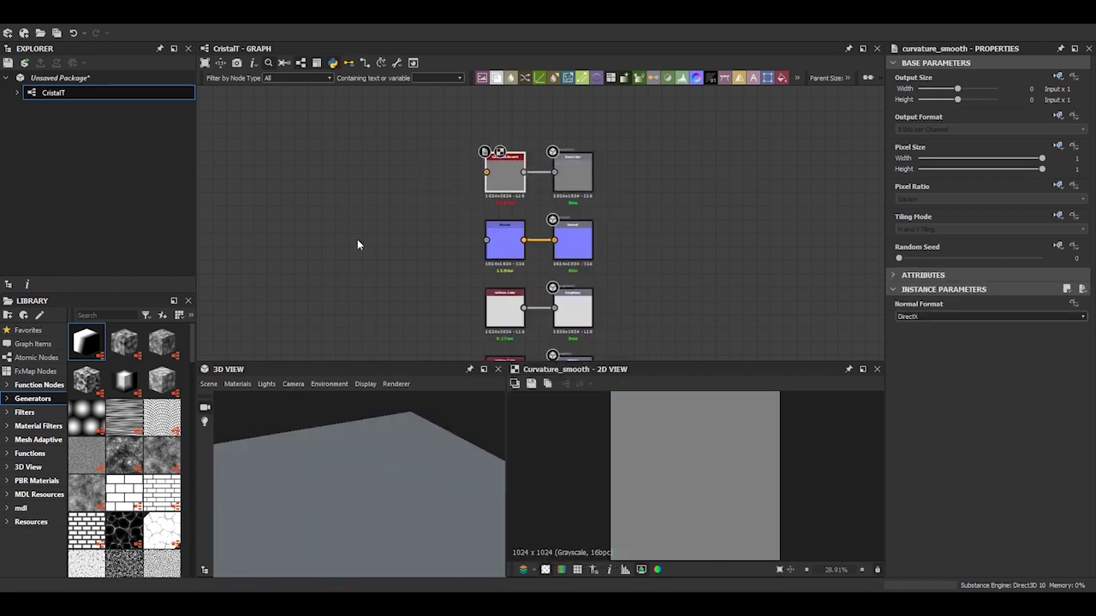
scroll(418, 234, "down", 1)
key("space")
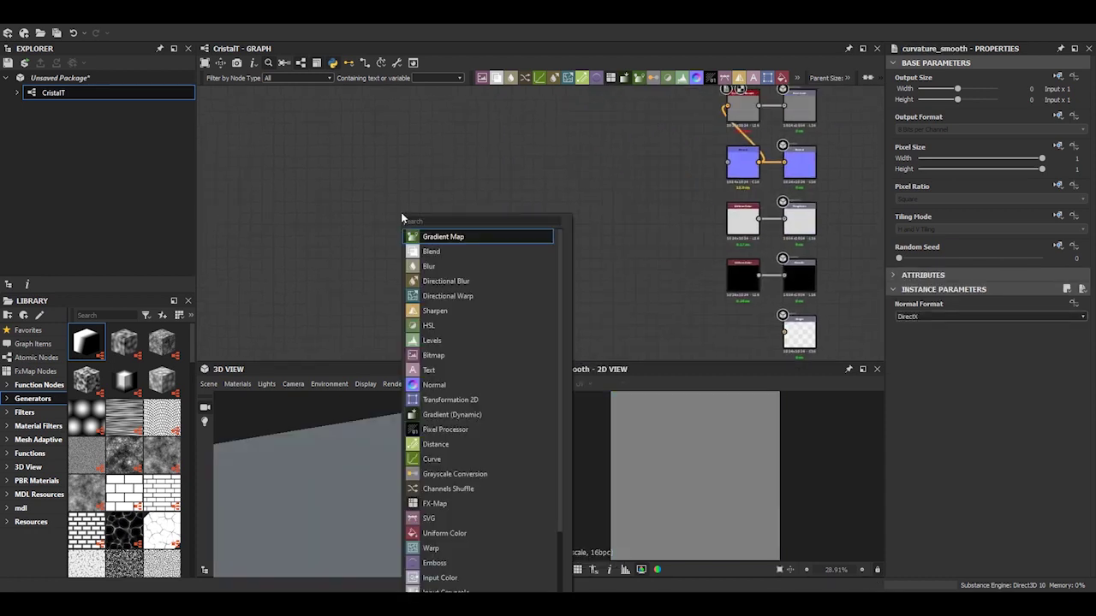
Add a Polygon node with 5 sides and Gradient 0.24
type("pol")
key("Down")
key("Down")
key("Return")
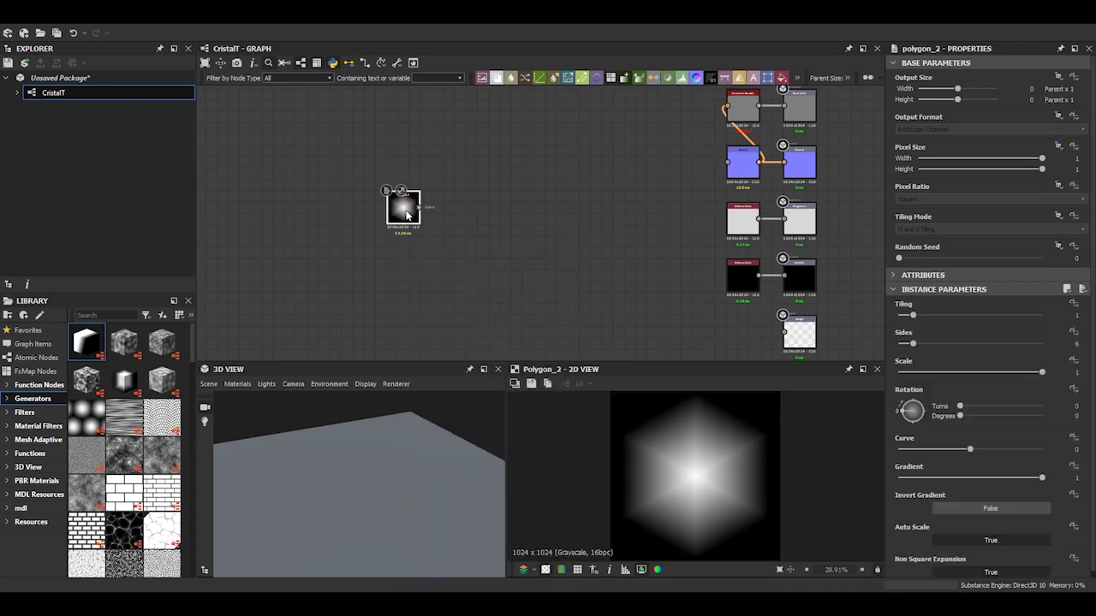
left_click_drag(913, 344, 909, 344)
left_click_drag(962, 477, 933, 478)
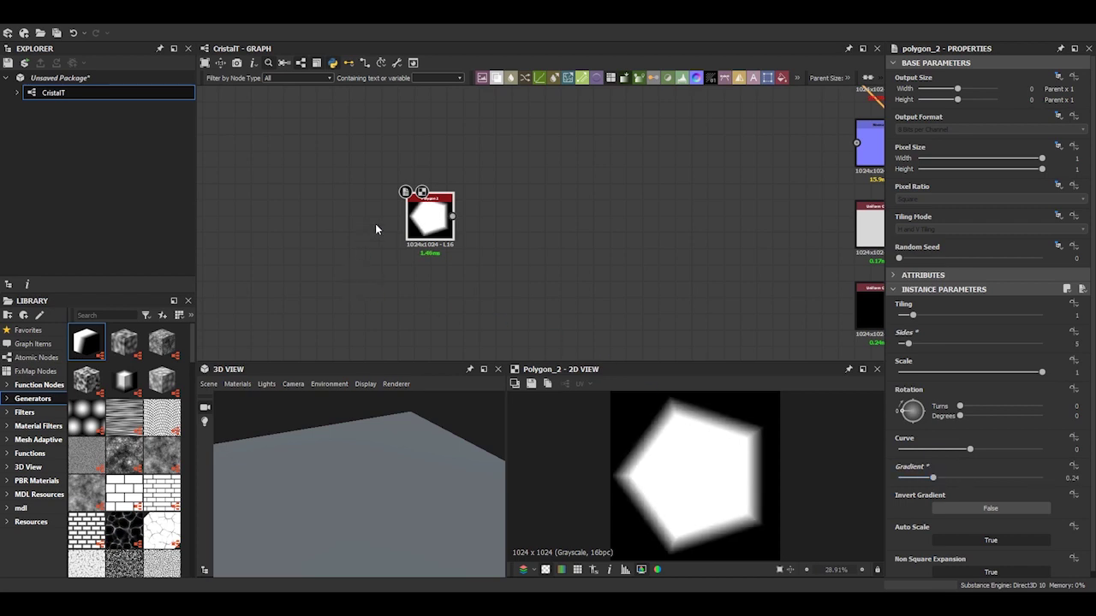
Add a Shape Extrude after the polygon with Extrude Shape set to Custom Input
key("space")
type("shape")
key("Down")
key("Return")
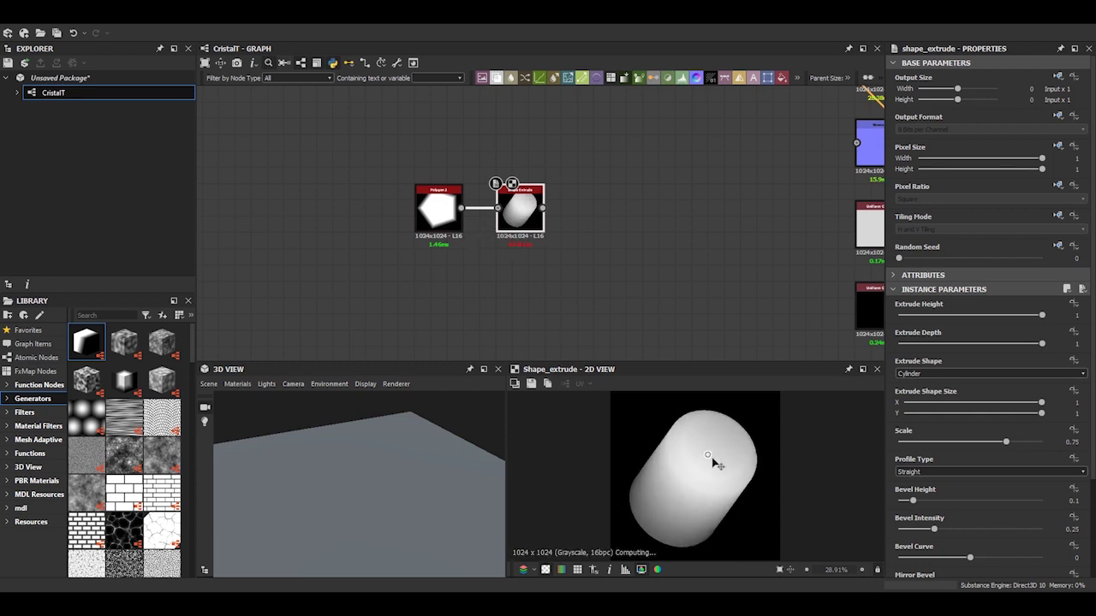
left_click(908, 374)
left_click(909, 399)
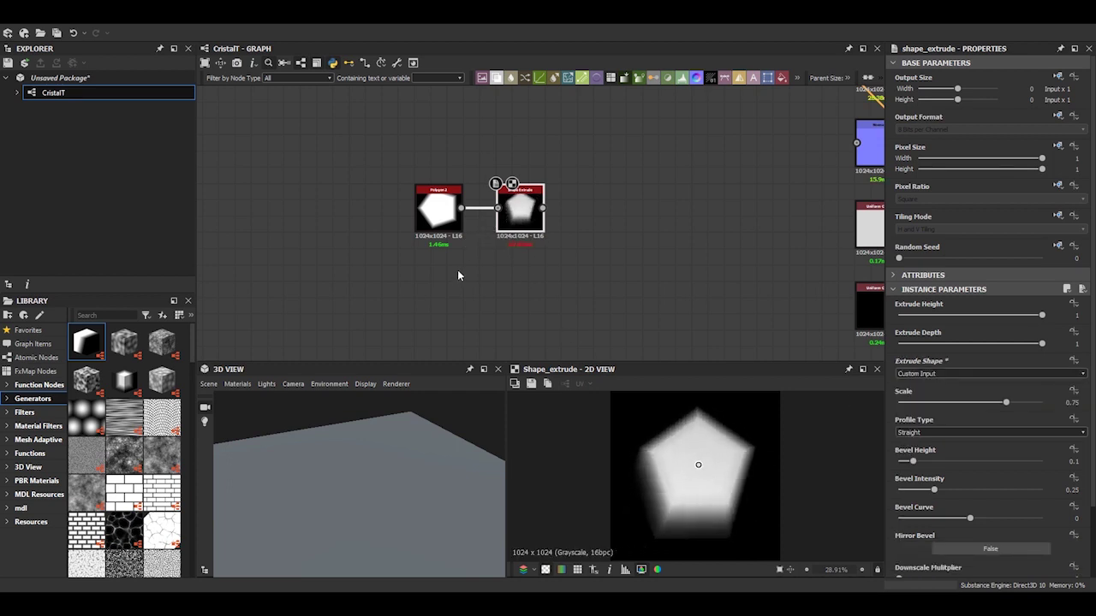
Add a Blend node beside the Shape Extrude
key("space")
type("blend")
key("Return")
left_click_drag(465, 276, 599, 259)
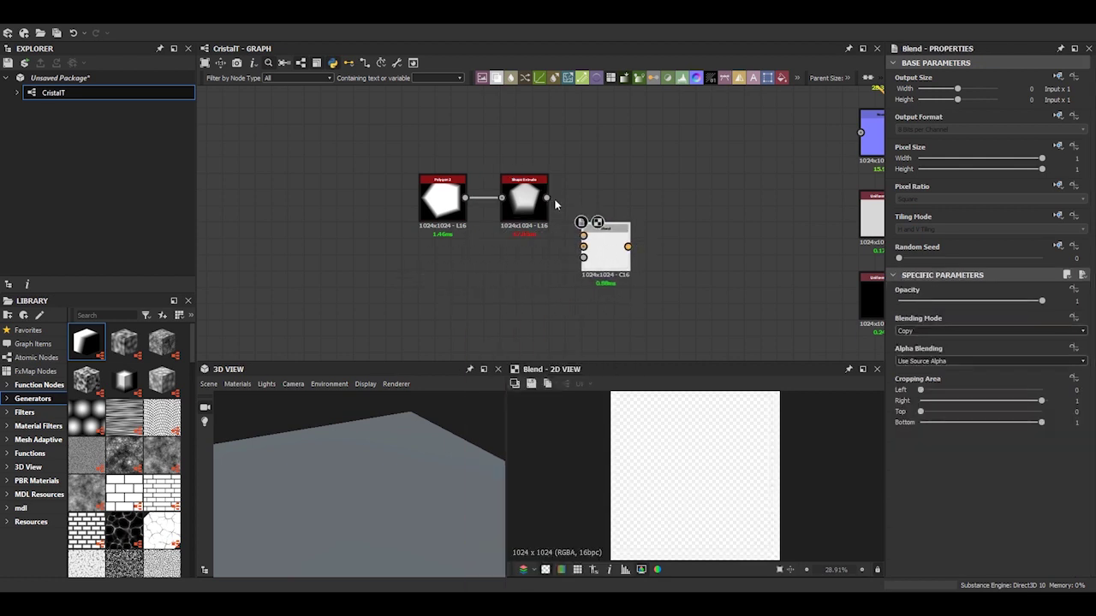
Add a Gradient Linear node feeding the Blend through a Transformation 2D
key("space")
type("gra")
key("Down")
key("Down")
key("Return")
mouse_move(521, 284)
left_mouse_down()
mouse_move(458, 292)
mouse_move(587, 255)
left_mouse_up()
left_click(489, 251)
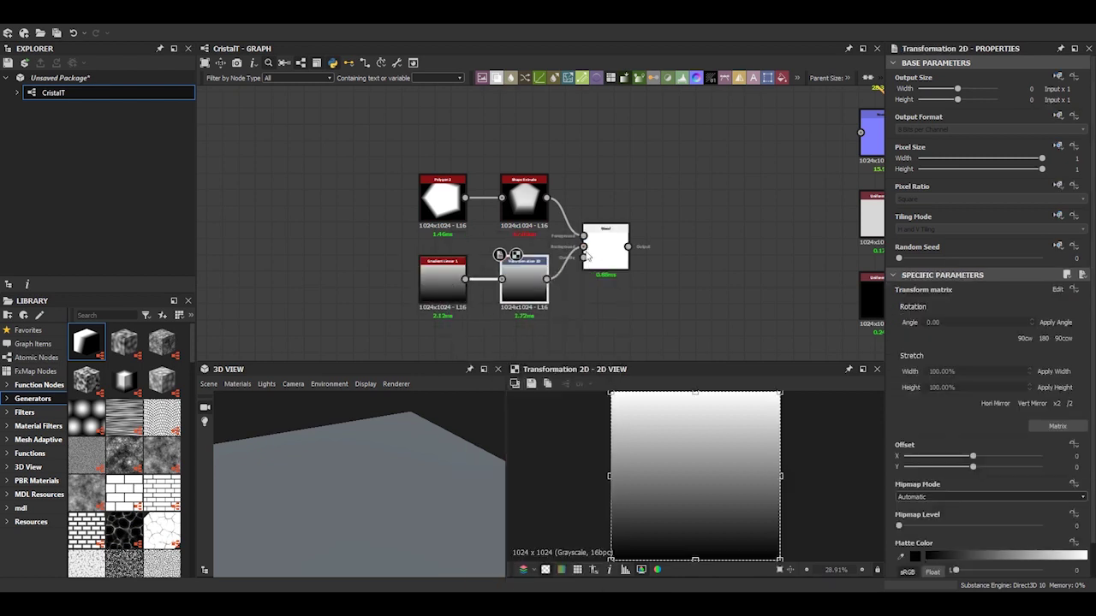
Set the Transformation 2D to No Tiling and shift the gradient slightly downward
scroll(673, 394, "down", 2)
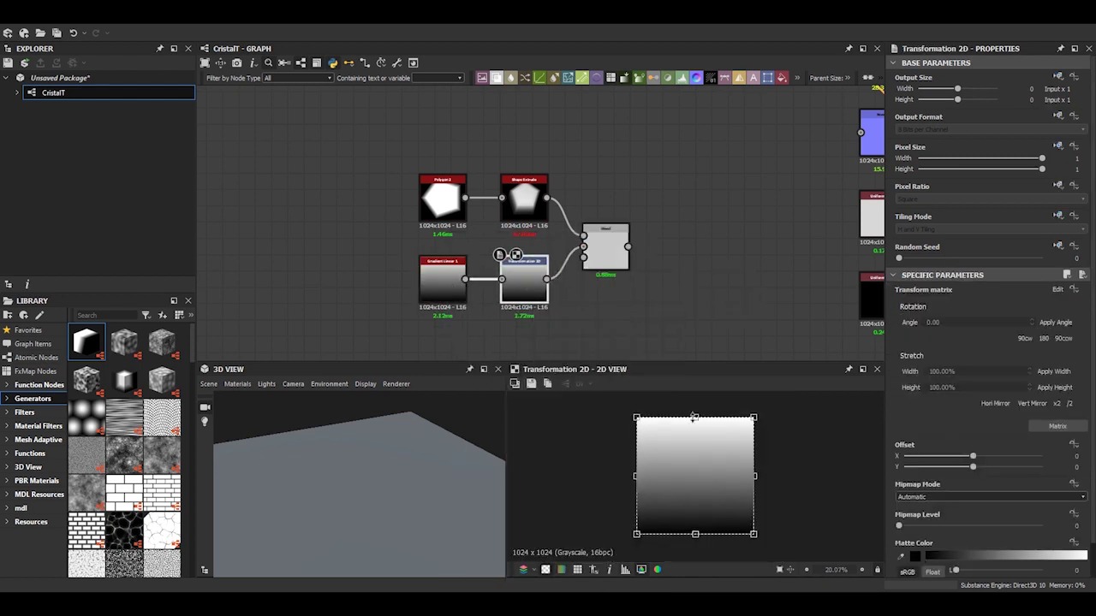
left_click_drag(694, 418, 672, 455)
key("ctrl+z")
left_click(1083, 220)
left_click(1047, 234)
left_click(1047, 229)
left_click(1063, 226)
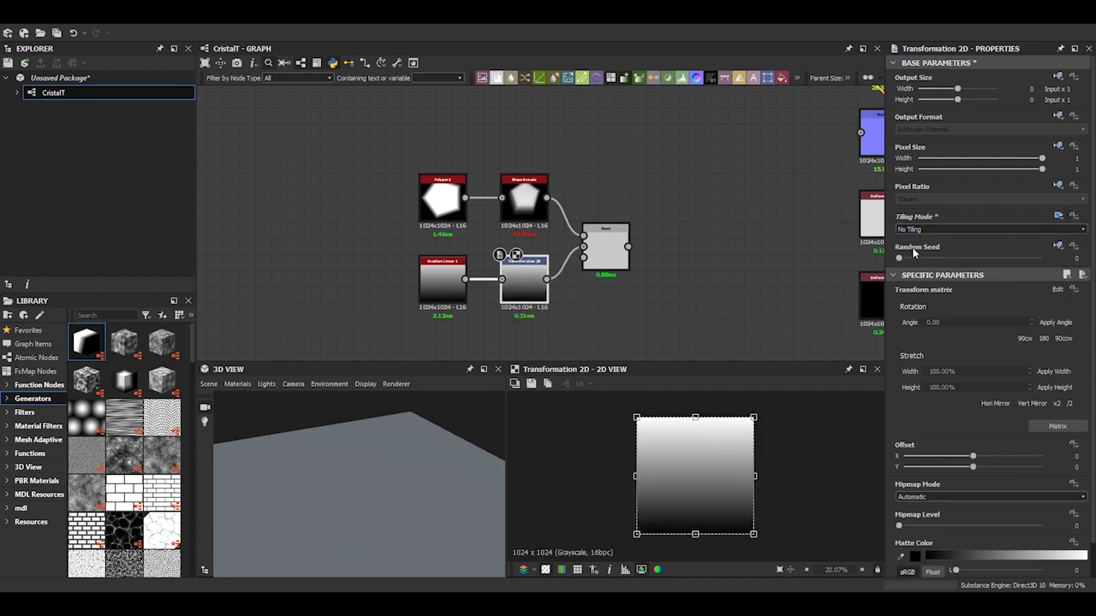
left_click_drag(706, 455, 700, 462)
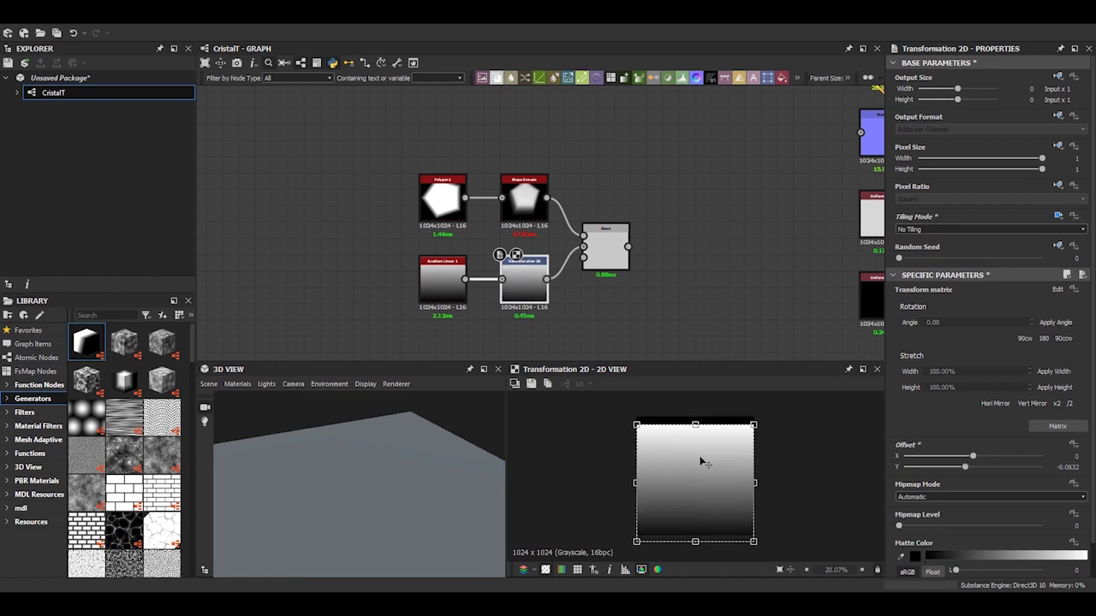
Fine-tune the gradient's Y offset while previewing the Blend, then set the Blend's alpha blending
double_click(604, 249)
left_click(522, 287)
left_click_drag(692, 455, 683, 465)
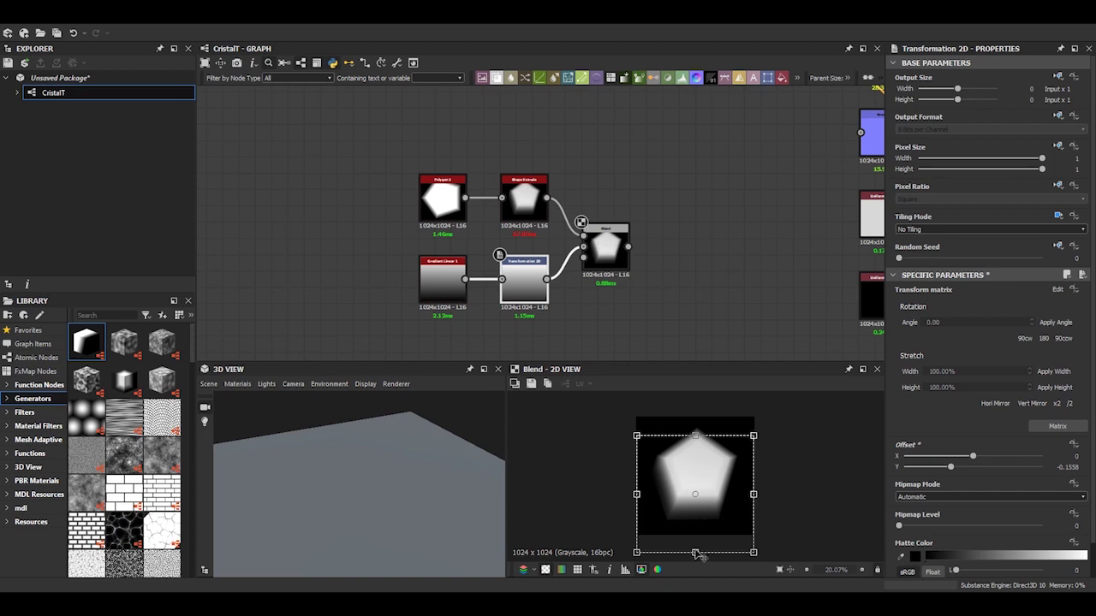
left_click_drag(695, 553, 695, 519)
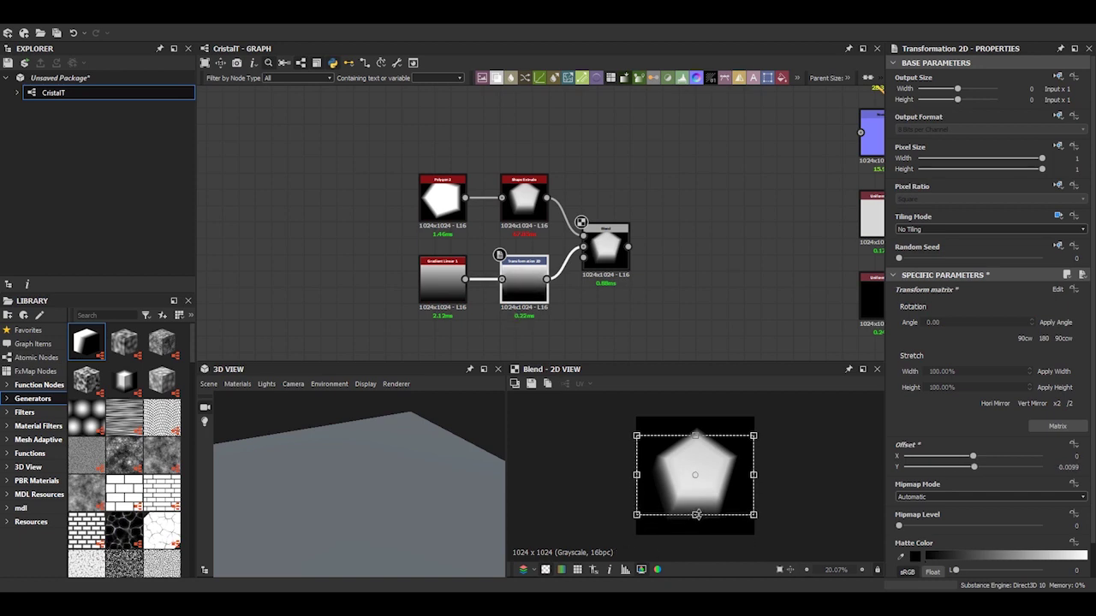
left_click(590, 244)
left_click(933, 360)
left_click(930, 362)
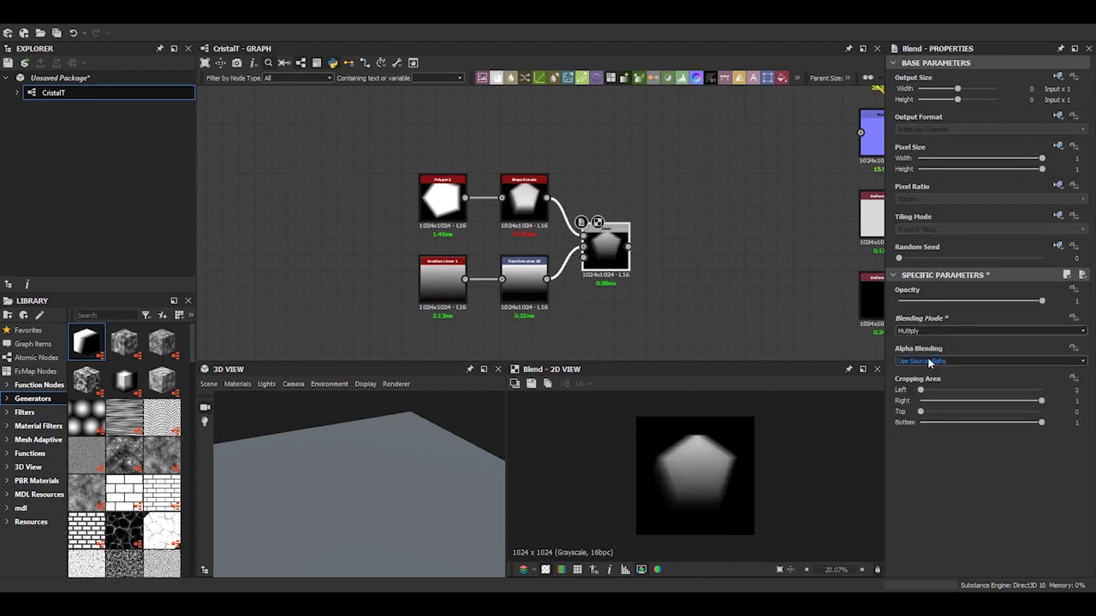
Set the Blend to Min (Darken) and nudge the gradient's Y offset to 0.0677
key("Down")
key("Down")
key("Down")
key("Down")
key("Up")
key("Up")
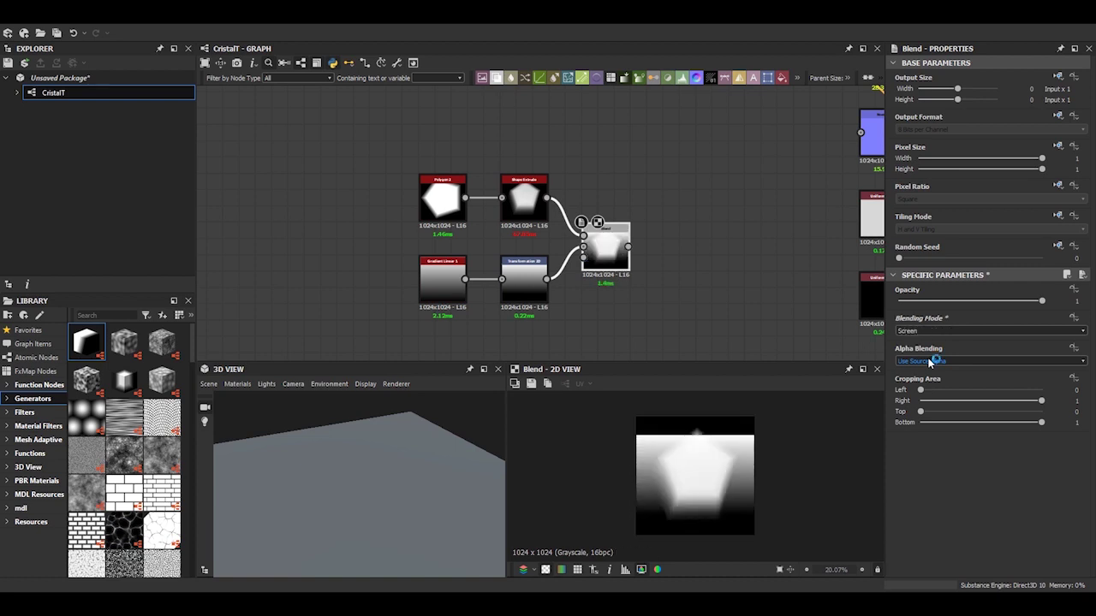
key("Down")
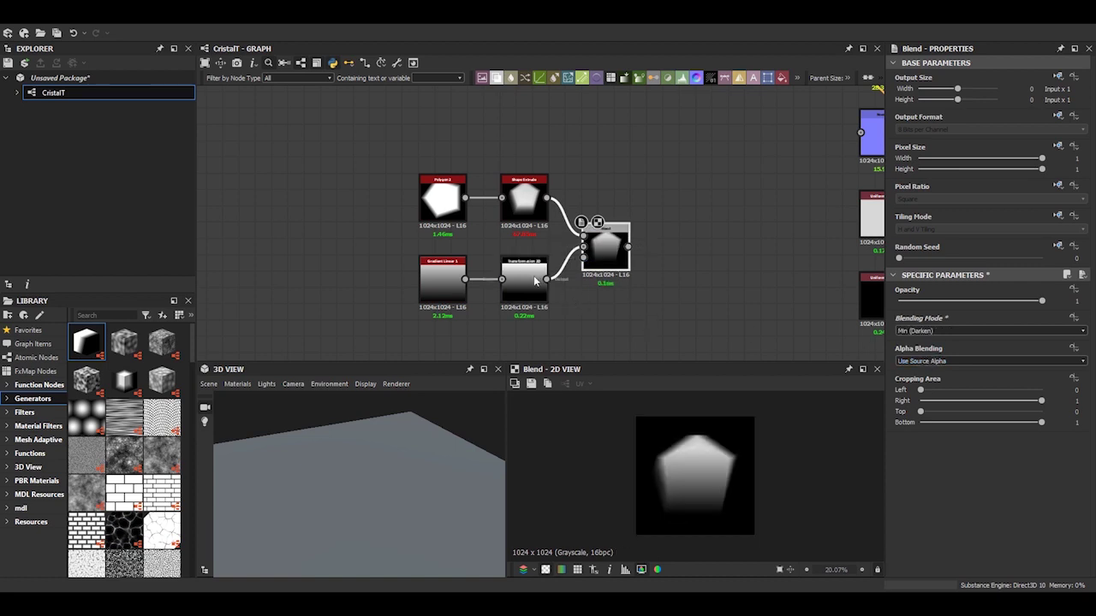
left_click(524, 282)
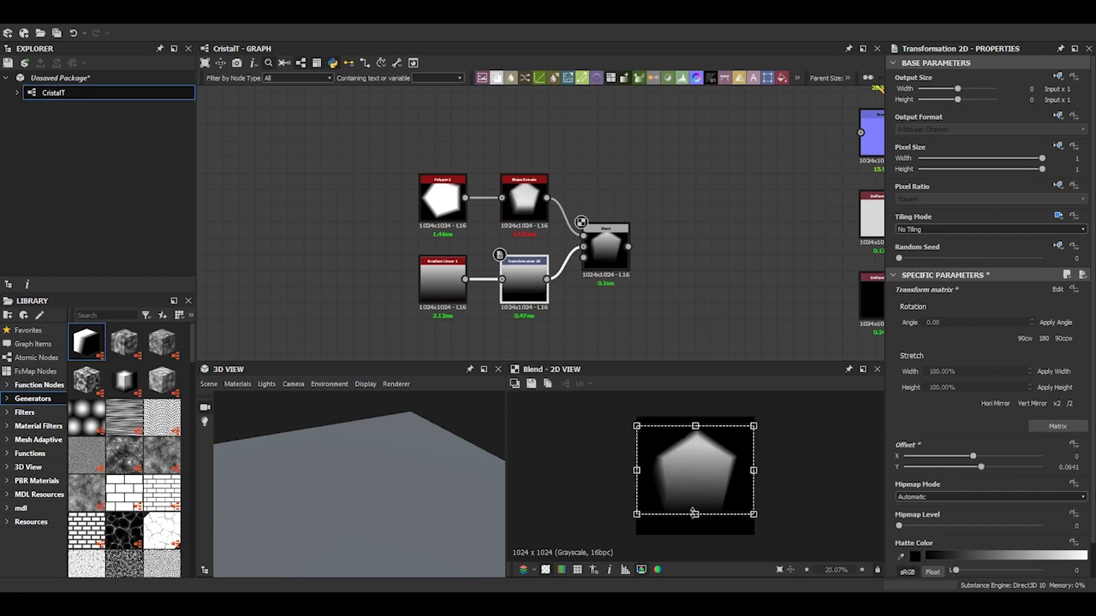
left_click_drag(693, 512, 693, 513)
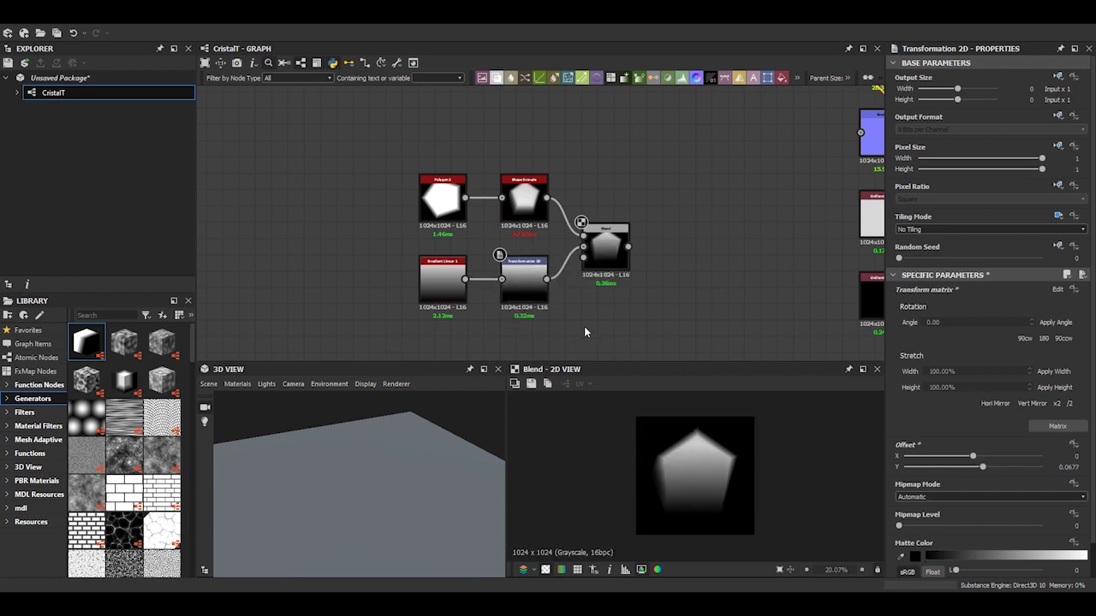
left_click(524, 193)
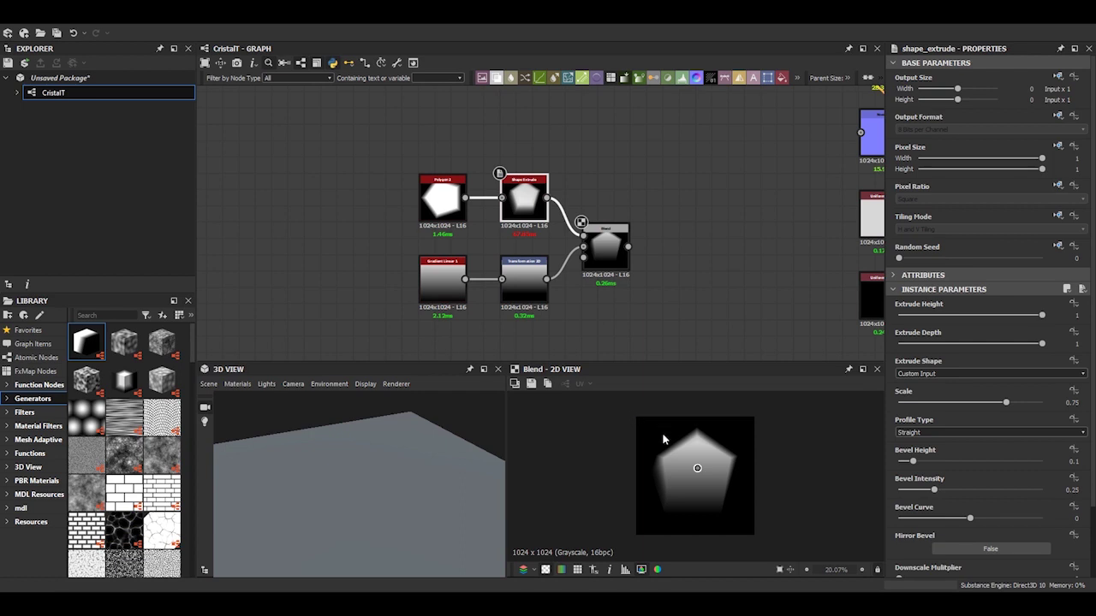
double_click(507, 230)
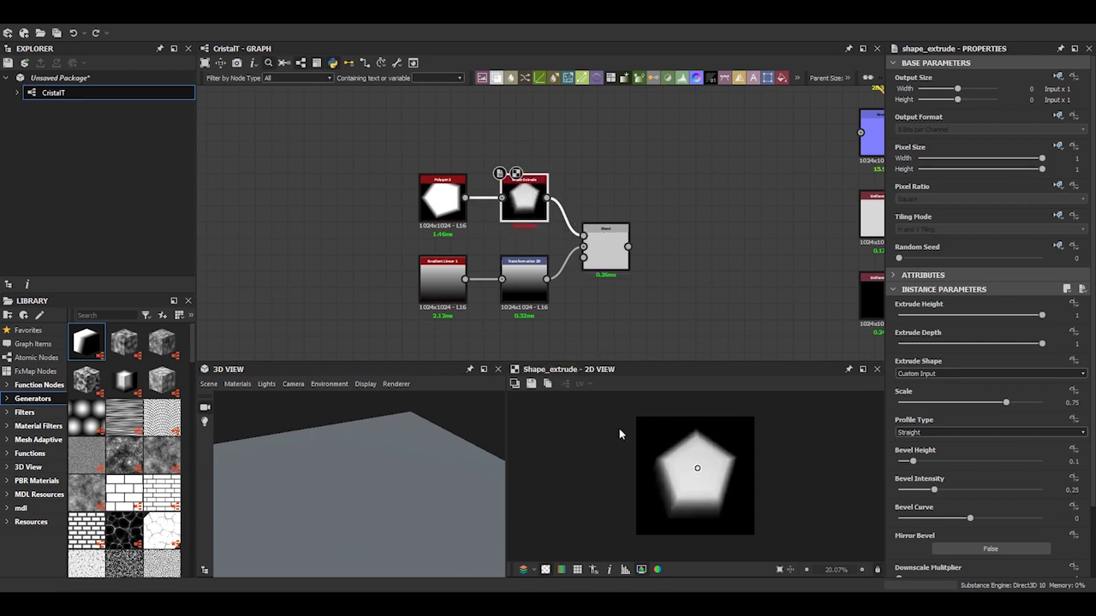
double_click(607, 247)
scroll(680, 268, "down", 1)
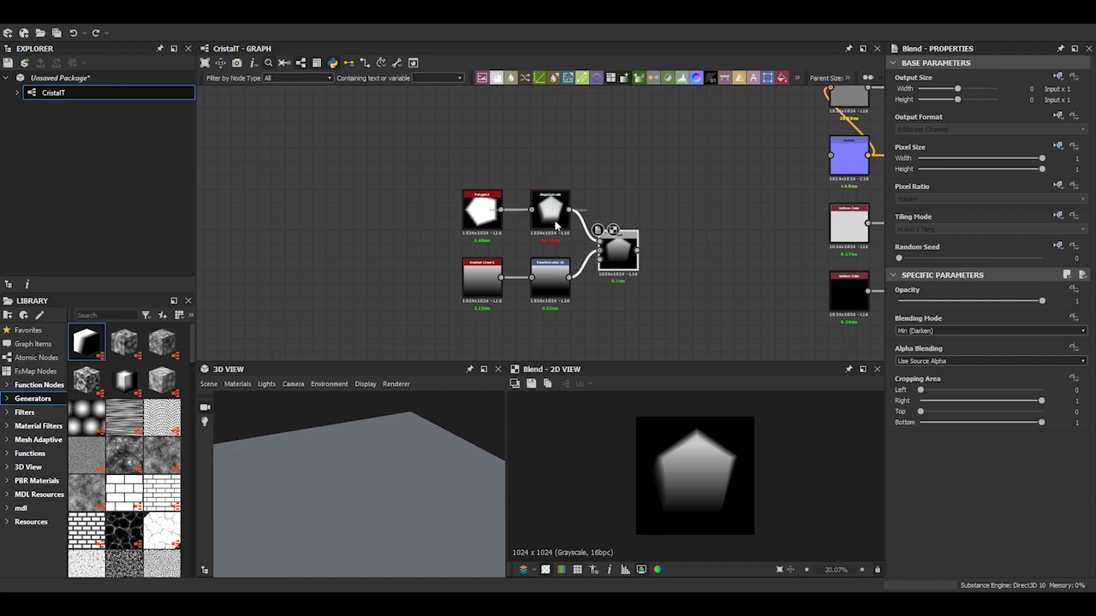
Lower the Transformation 2D's Y offset to about -0.0081
left_click(558, 291)
left_click_drag(693, 517, 681, 523)
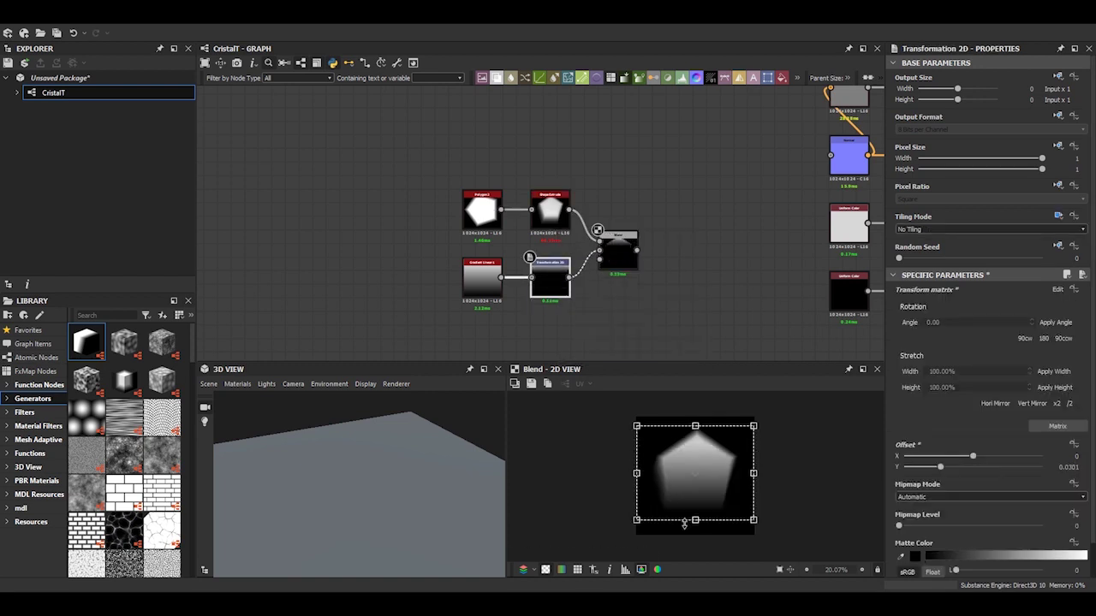
scroll(680, 523, "down", 2)
left_click_drag(690, 442, 686, 439)
left_click_drag(696, 511, 695, 507)
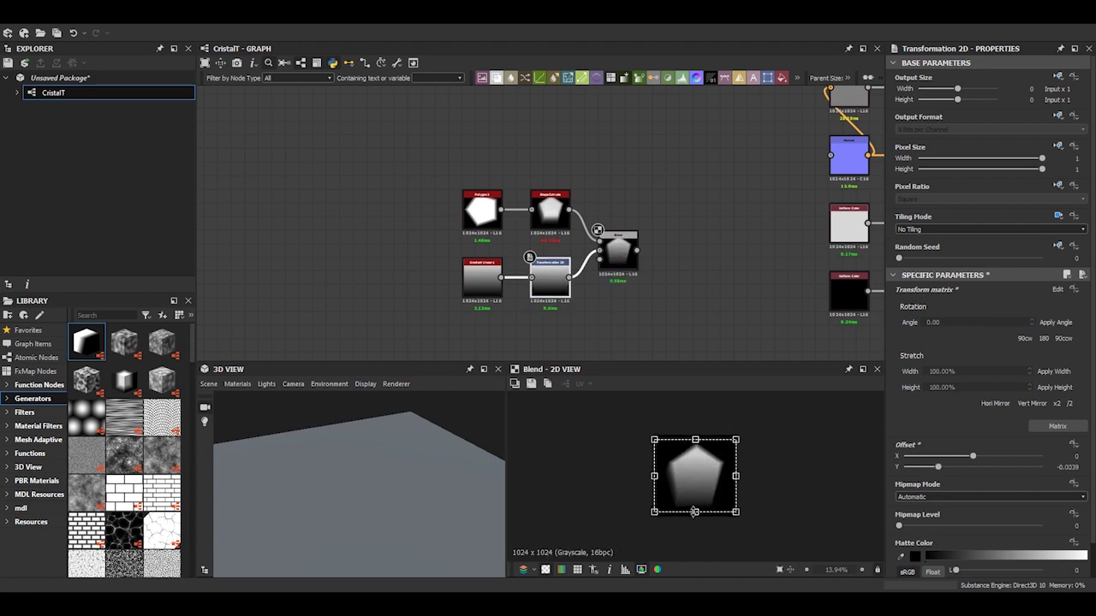
mouse_move(686, 436)
left_mouse_down()
mouse_move(695, 455)
mouse_move(695, 440)
left_mouse_up()
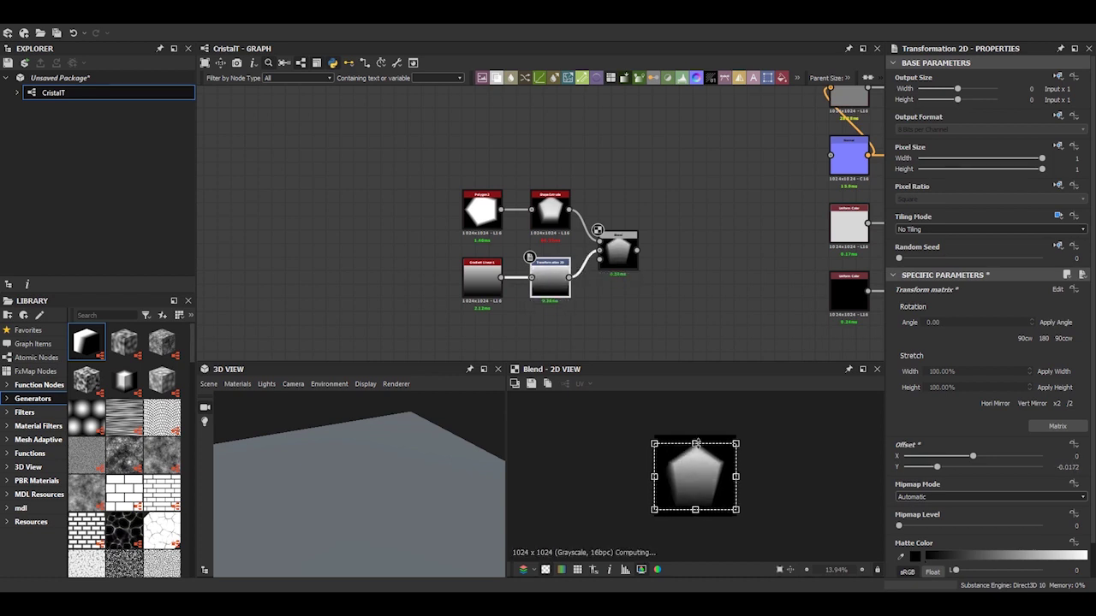
left_click_drag(695, 511, 695, 516)
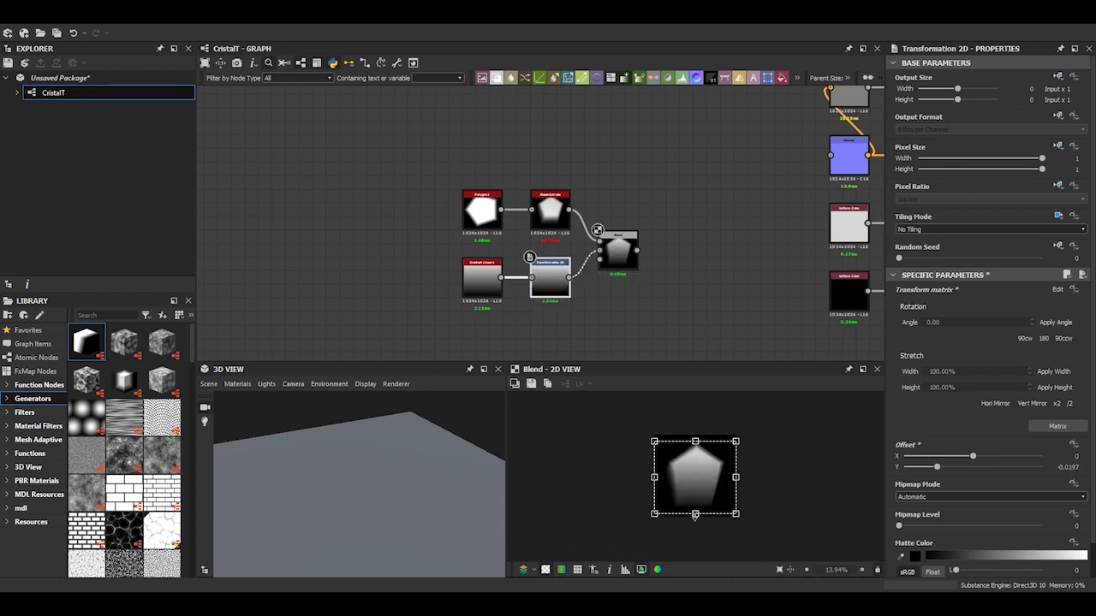
Switch the Blend's blending mode back to Multiply
left_click(618, 252)
left_click(909, 331)
left_click(915, 354)
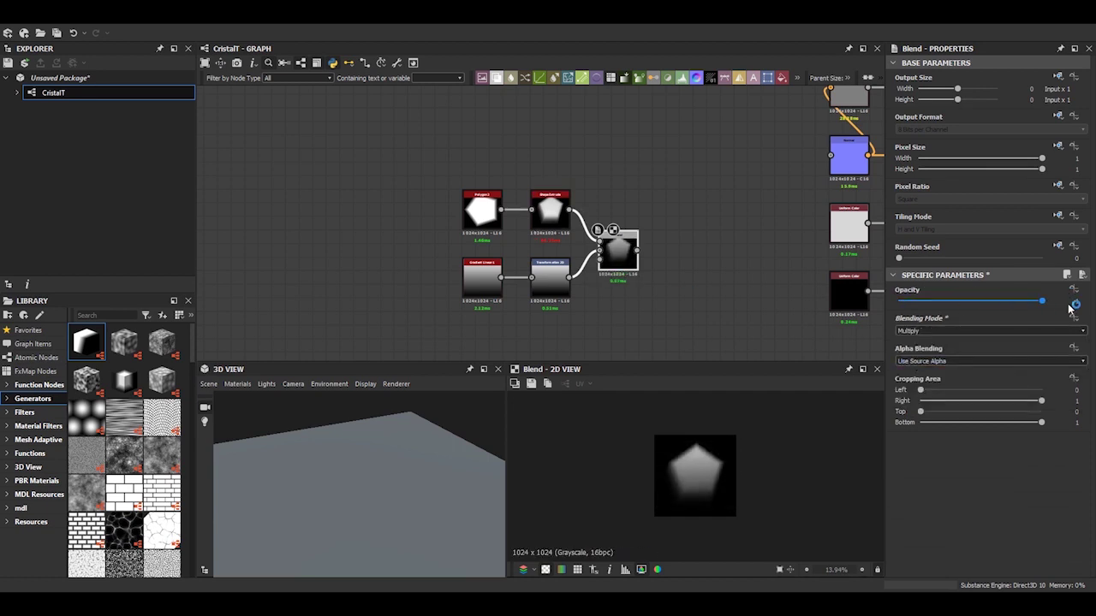
scroll(570, 227, "up", 2)
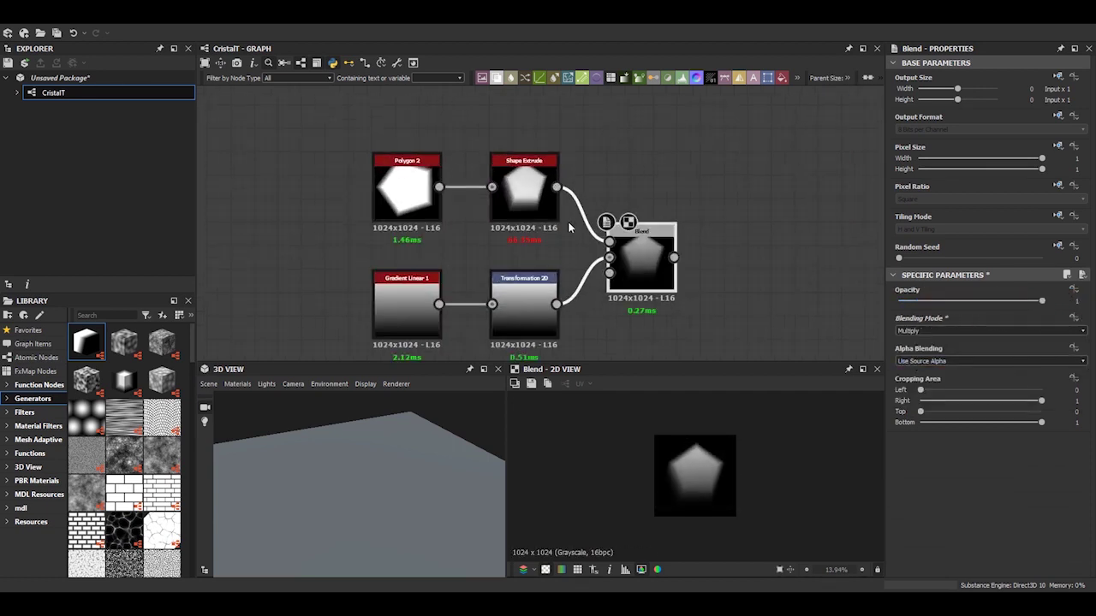
Set the Shape Extrude's Bevel Height to 0.21 and Bevel Intensity to 0
left_click(541, 216)
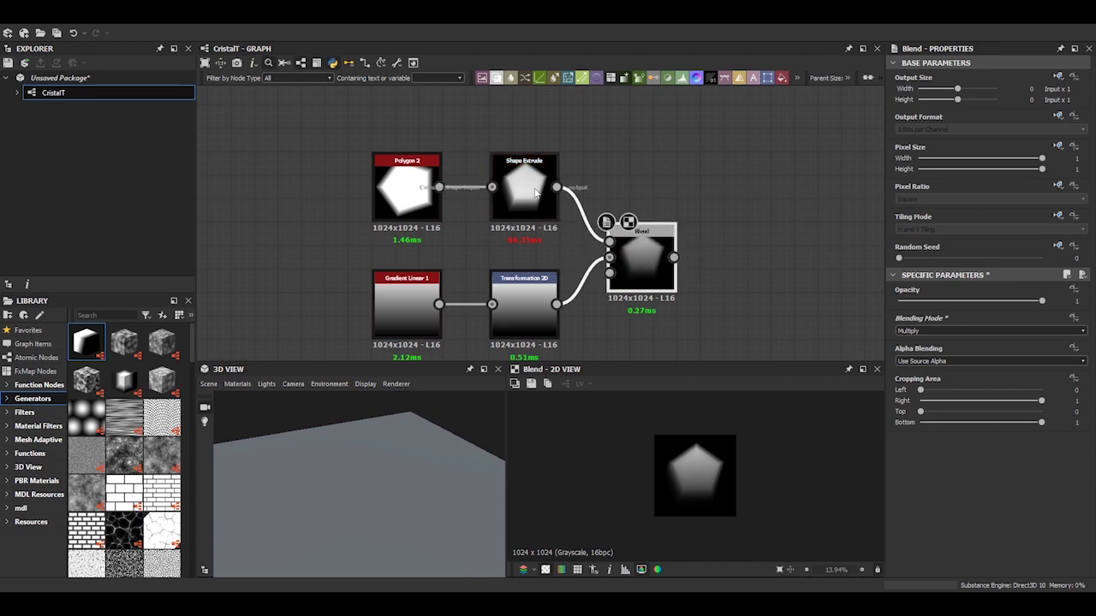
mouse_move(923, 465)
left_mouse_down()
mouse_move(1028, 463)
mouse_move(929, 461)
left_mouse_up()
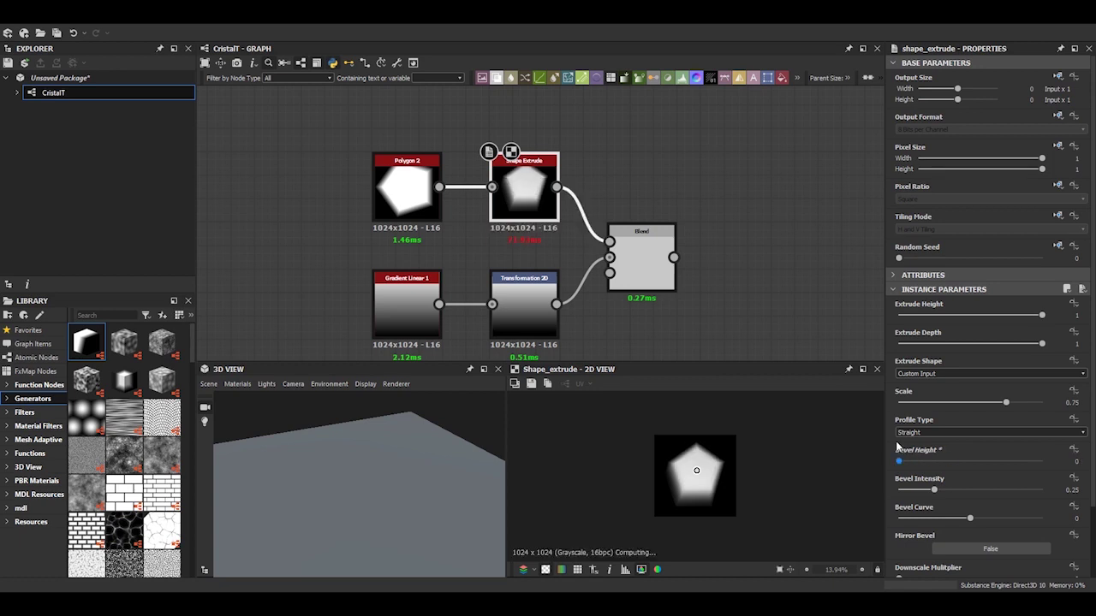
left_click_drag(961, 494, 939, 482)
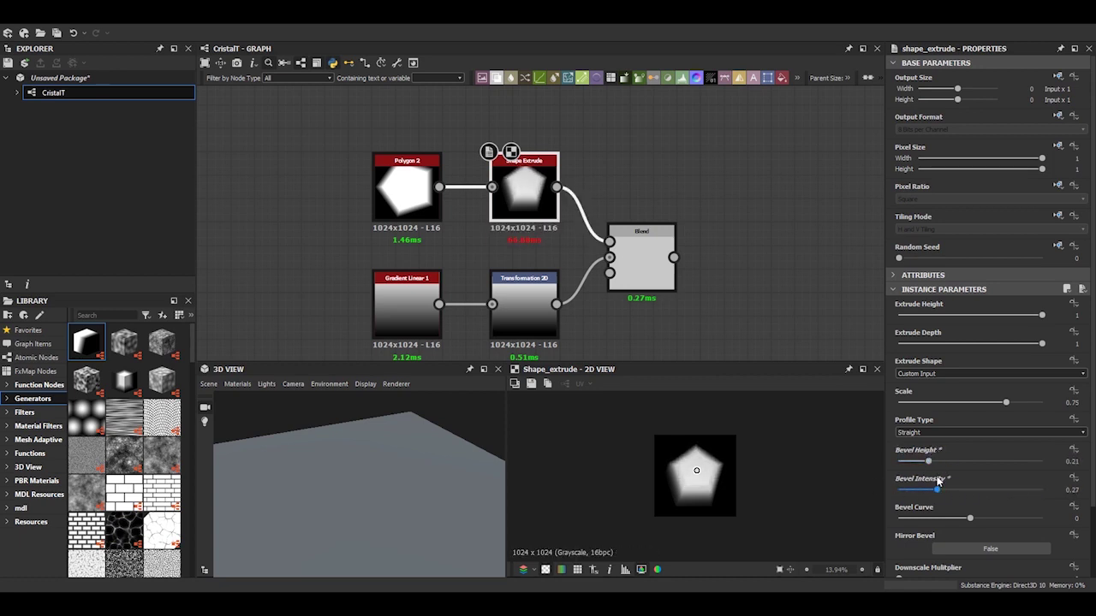
left_click(634, 258)
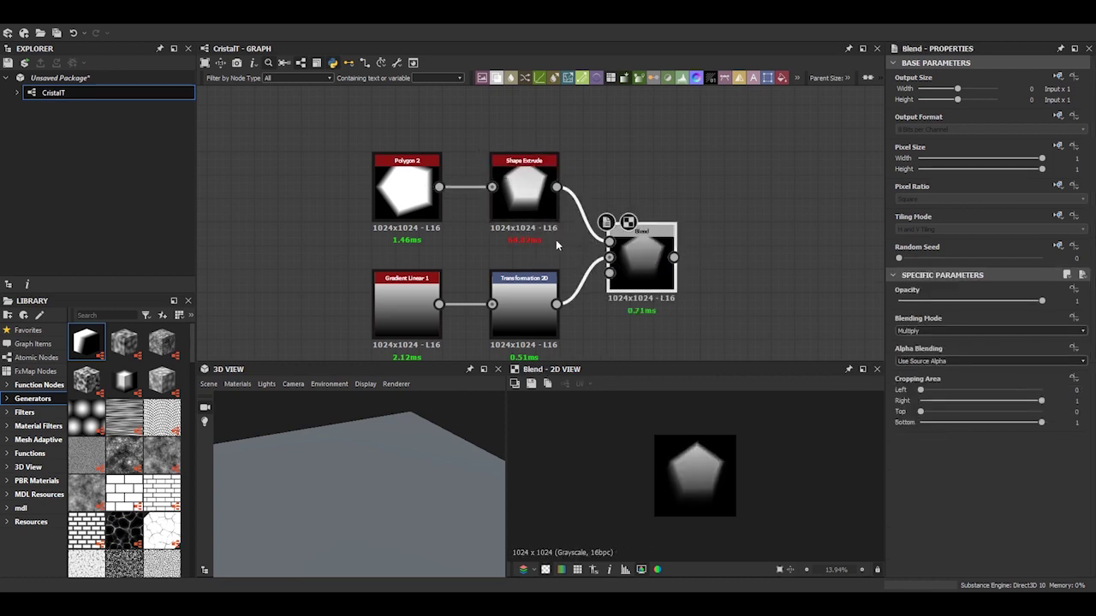
left_click(524, 190)
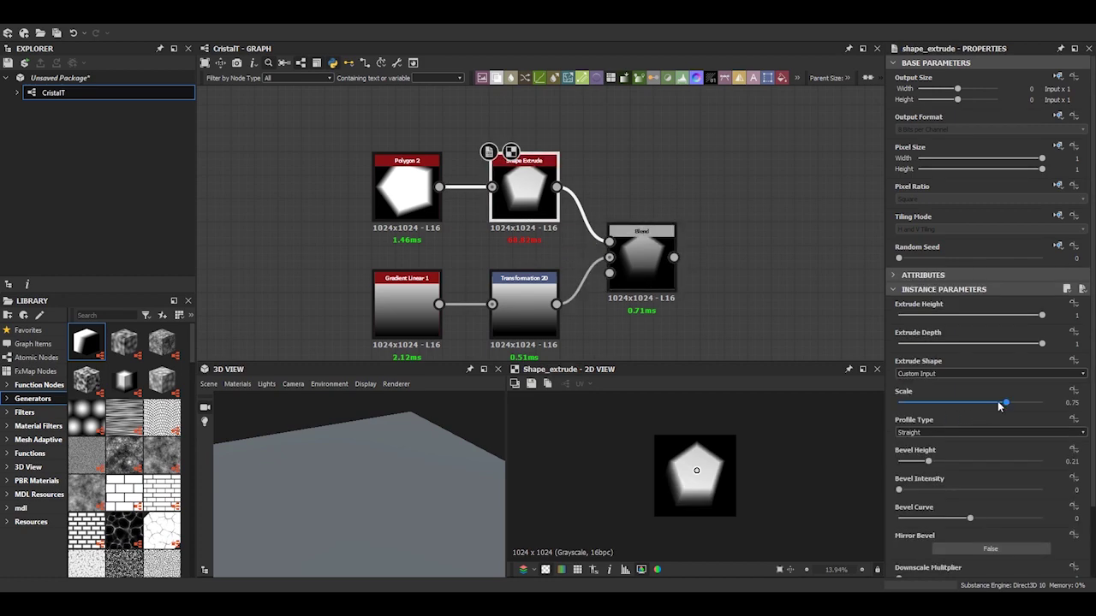
Raise Polygon 2's Gradient to about 0.38
left_click(406, 191)
left_click_drag(952, 477, 956, 478)
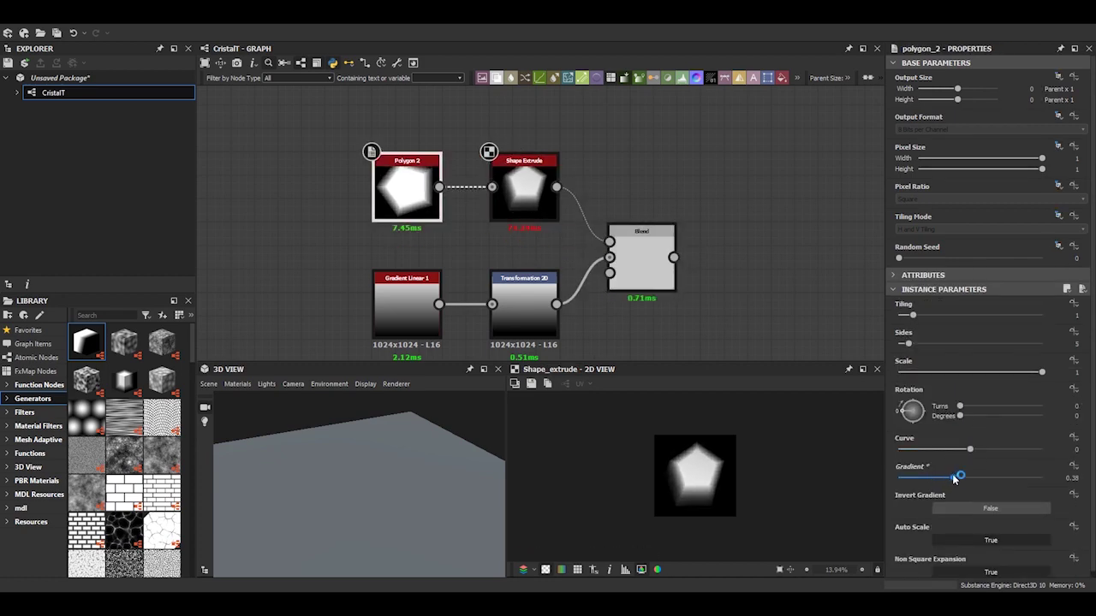
left_click(639, 258)
scroll(693, 317, "down", 2)
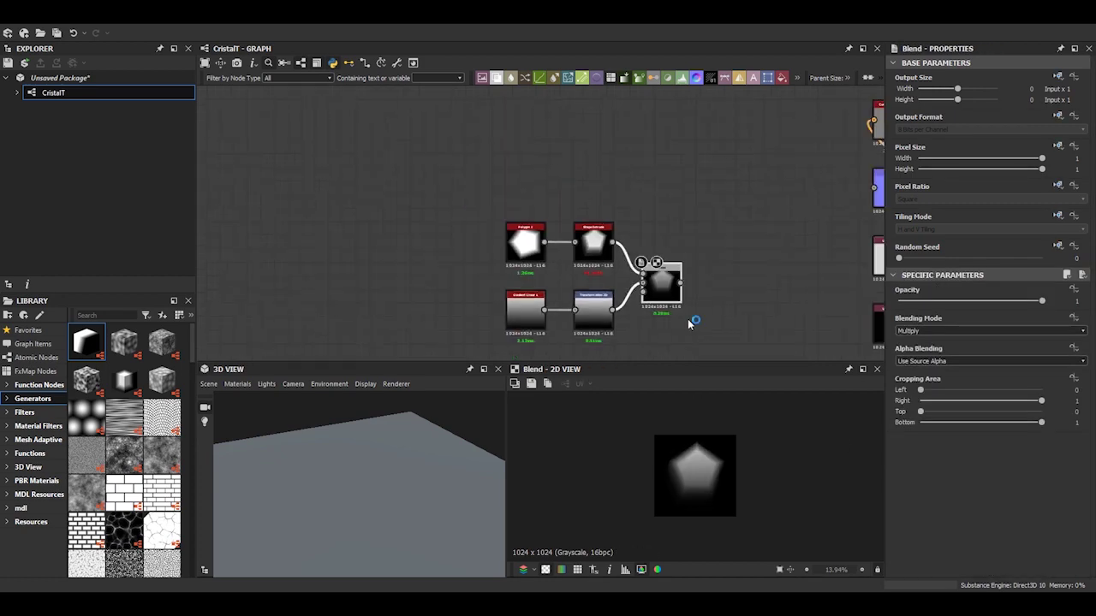
middle_click_drag(693, 317, 604, 275)
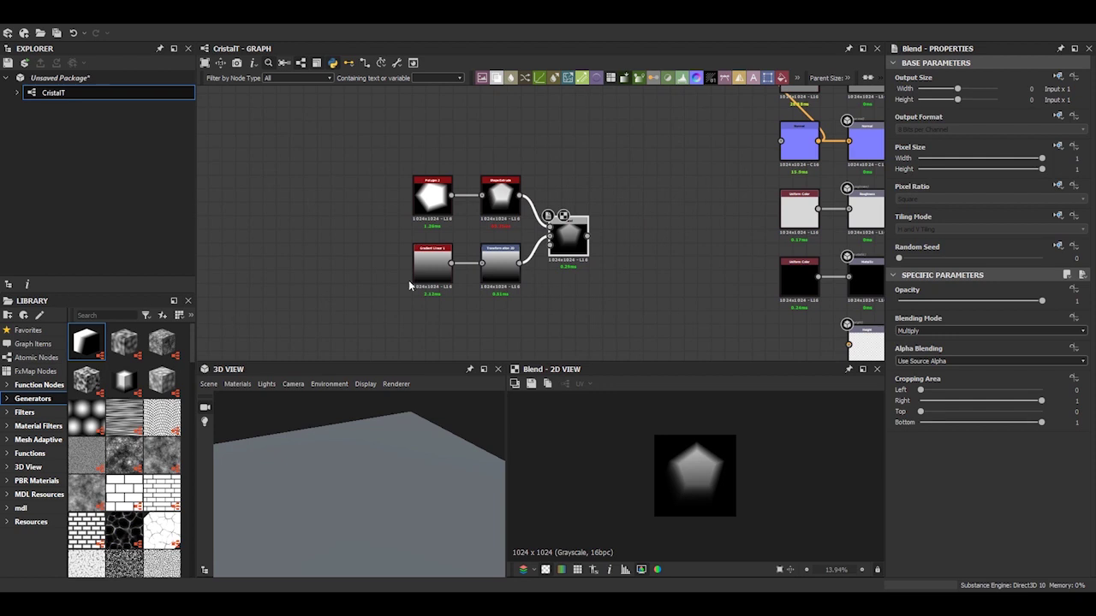
Add a Tile Sampler after the Blend using Pattern Input as its pattern
scroll(410, 285, "down", 1)
middle_click_drag(550, 217, 477, 217)
key("space")
type("tile")
key("Return")
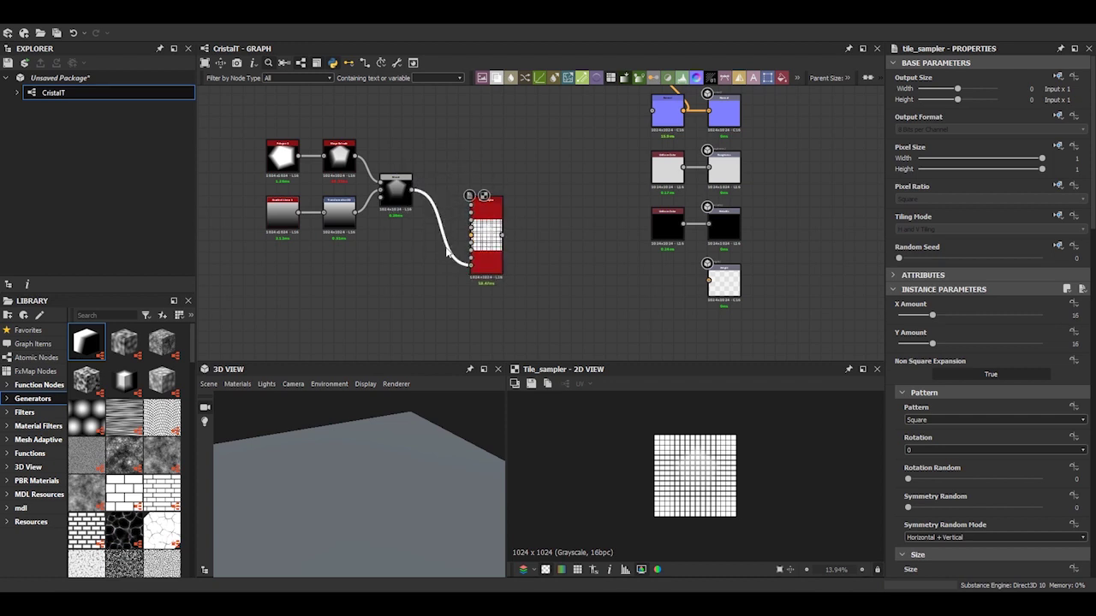
left_click(995, 419)
left_click(991, 429)
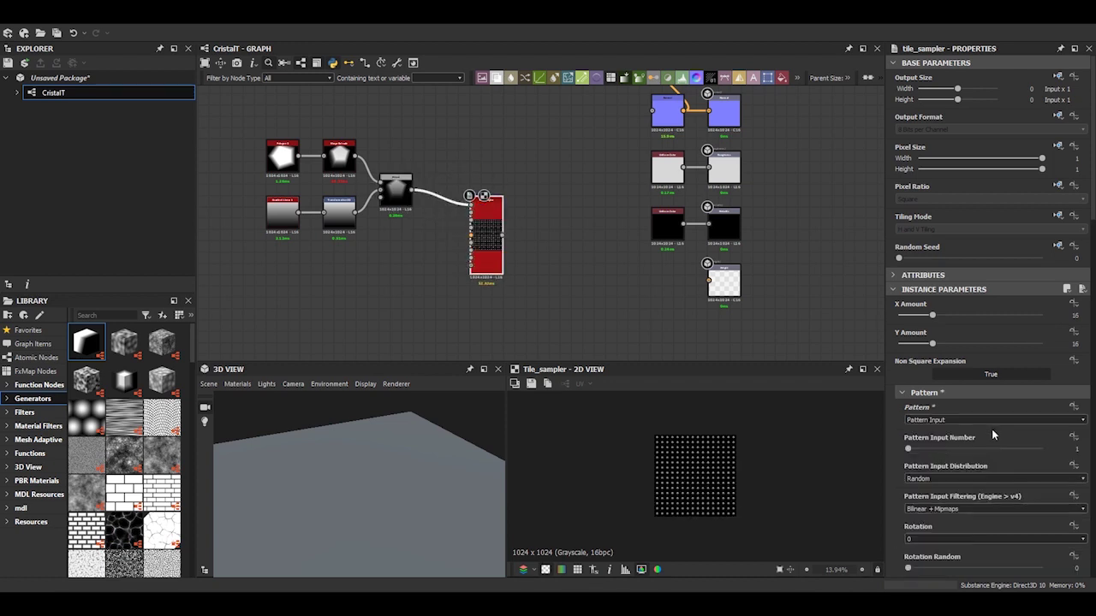
Set the Tile Sampler to 25×25 tiles at scale 2.08 and connect it to the height output
scroll(991, 429, "down", 2)
key("f")
scroll(967, 283, "down", 2)
scroll(967, 280, "up", 3)
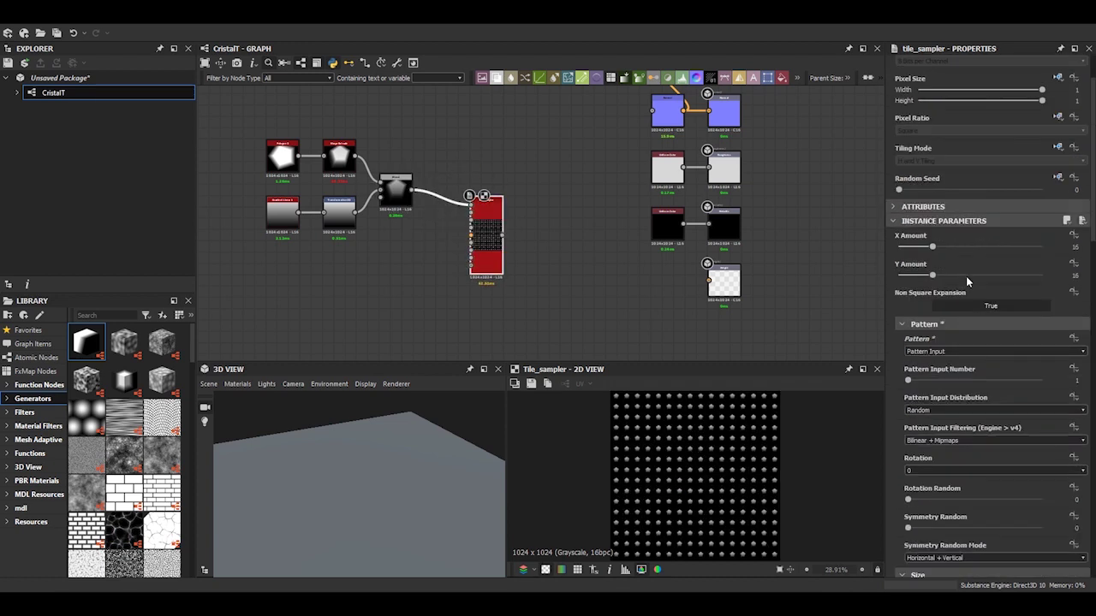
key("Return")
key("Tab")
type("25")
key("Return")
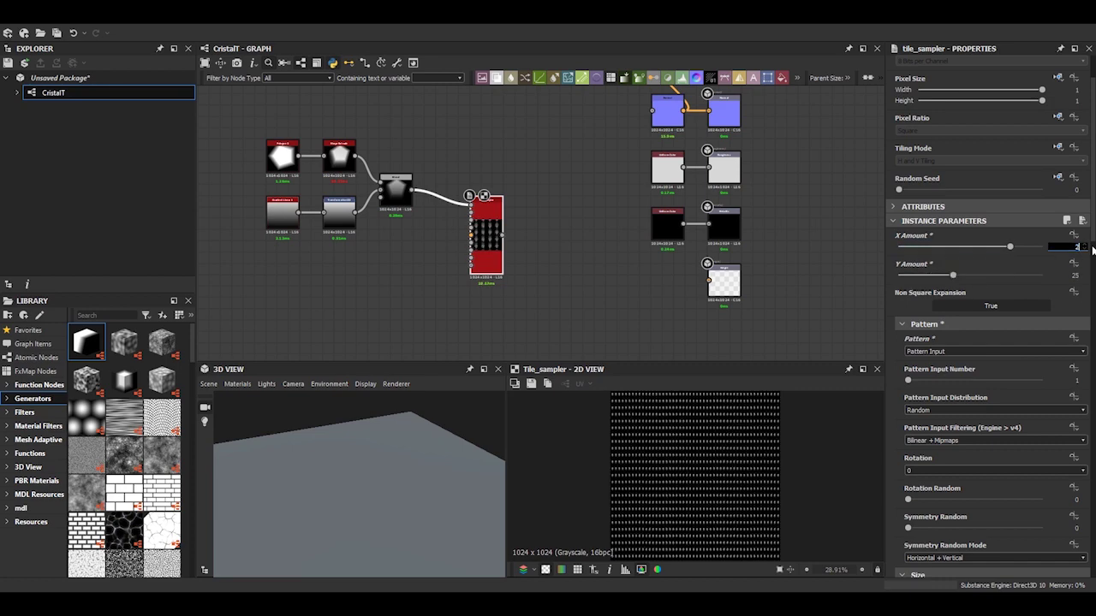
scroll(950, 390, "down", 5)
left_click_drag(923, 439, 934, 439)
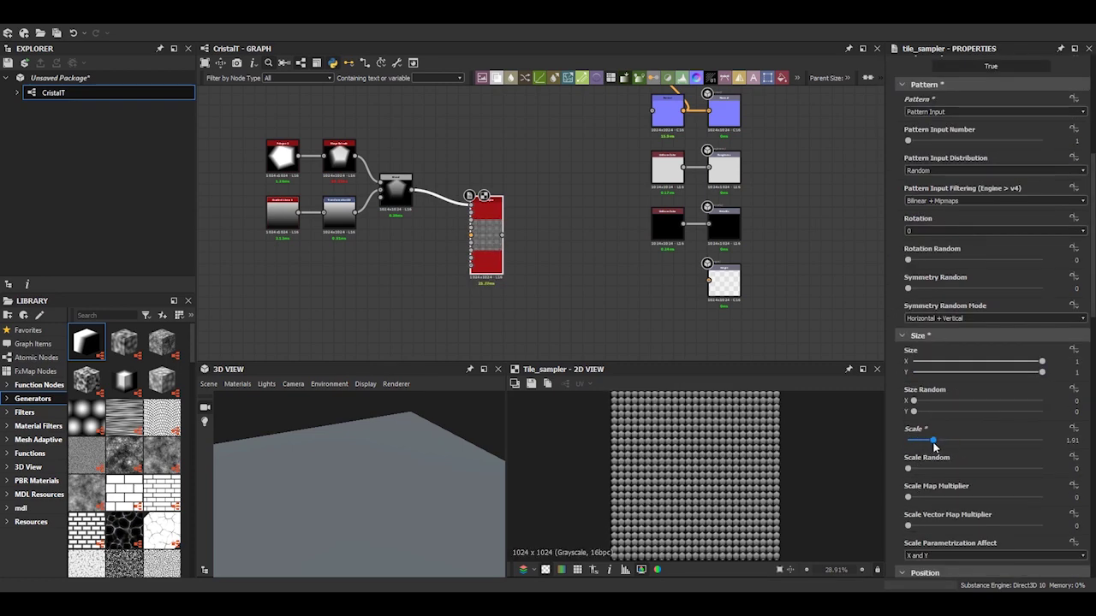
left_click_drag(691, 160, 707, 280)
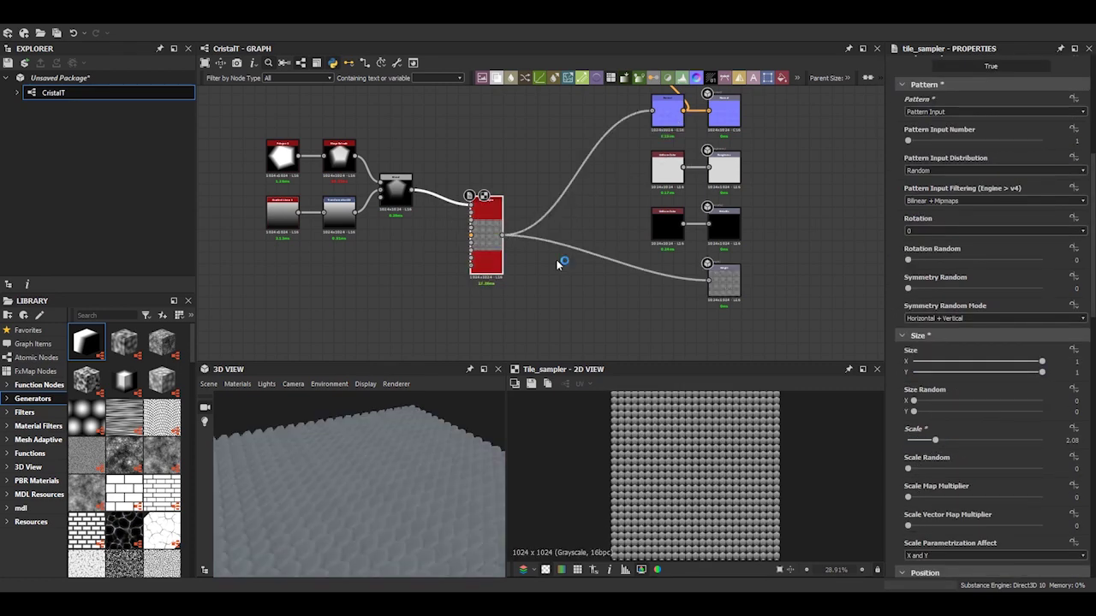
Raise the Normal node's intensity to 12
middle_click_drag(642, 183, 638, 272)
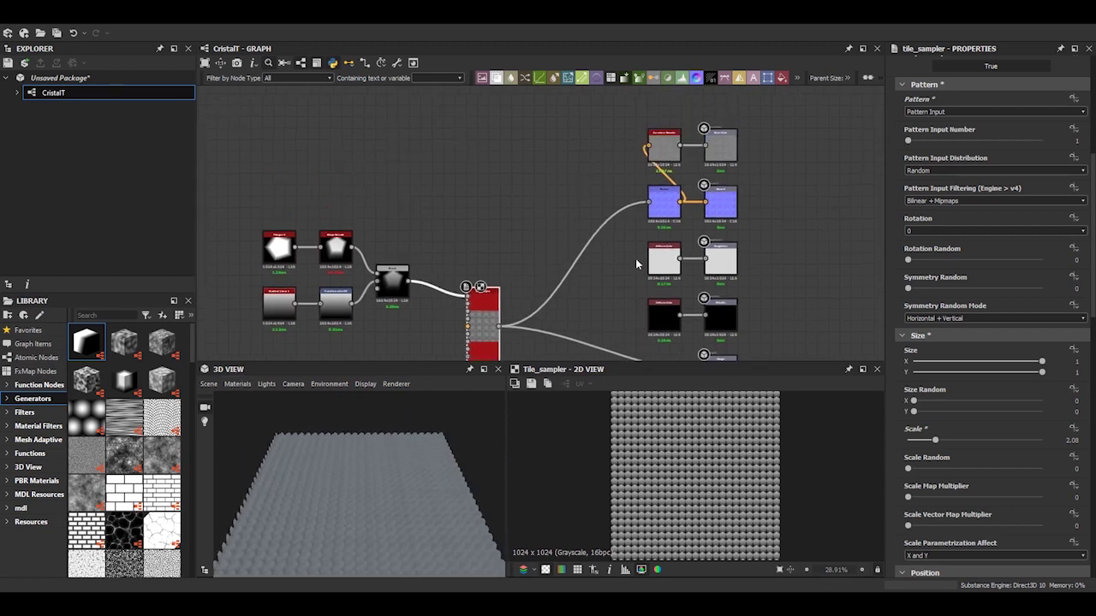
left_click(666, 204)
left_click_drag(380, 505, 395, 470)
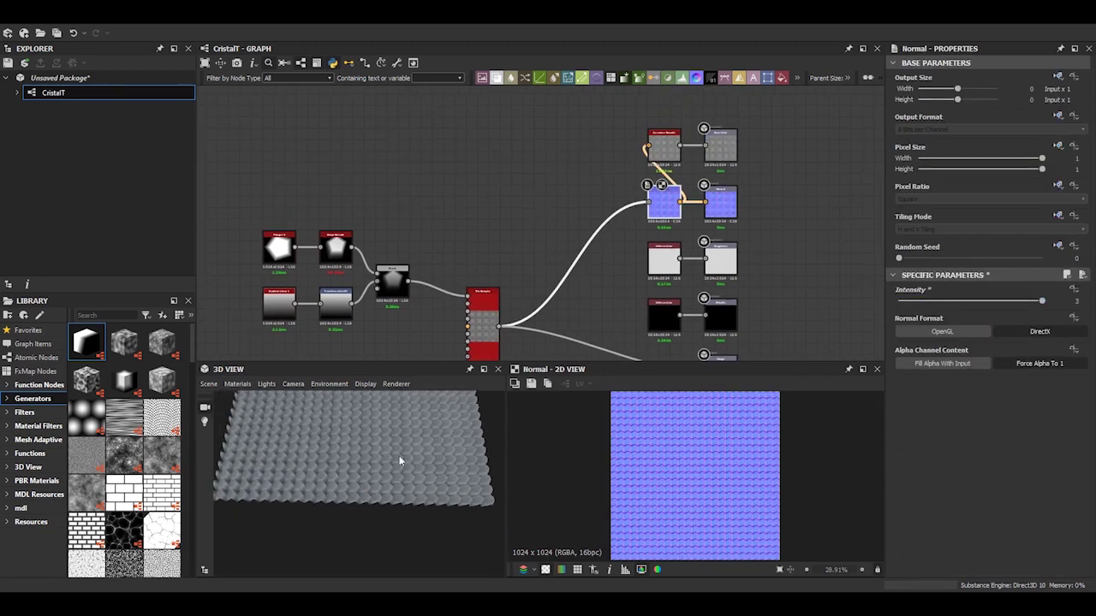
key("Return")
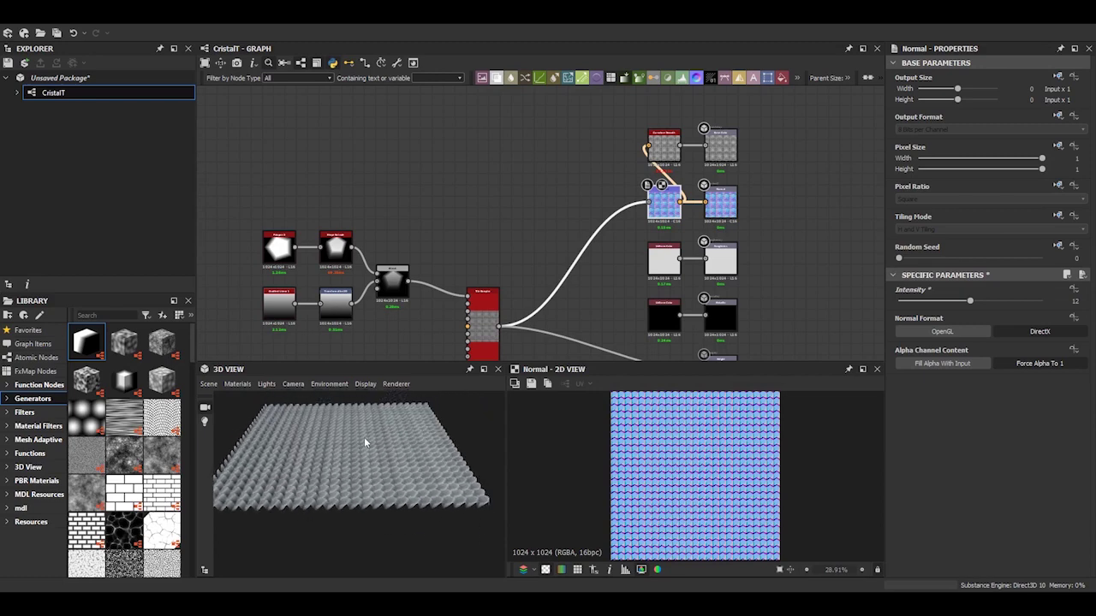
scroll(367, 446, "up", 5)
scroll(360, 454, "down", 5)
Raise the Tile Sampler's Color Random to vary the crystal tones
left_click(487, 314)
mouse_move(487, 314)
middle_mouse_down()
mouse_move(510, 245)
mouse_move(529, 247)
middle_mouse_up()
scroll(675, 459, "up", 4)
scroll(435, 277, "down", 2)
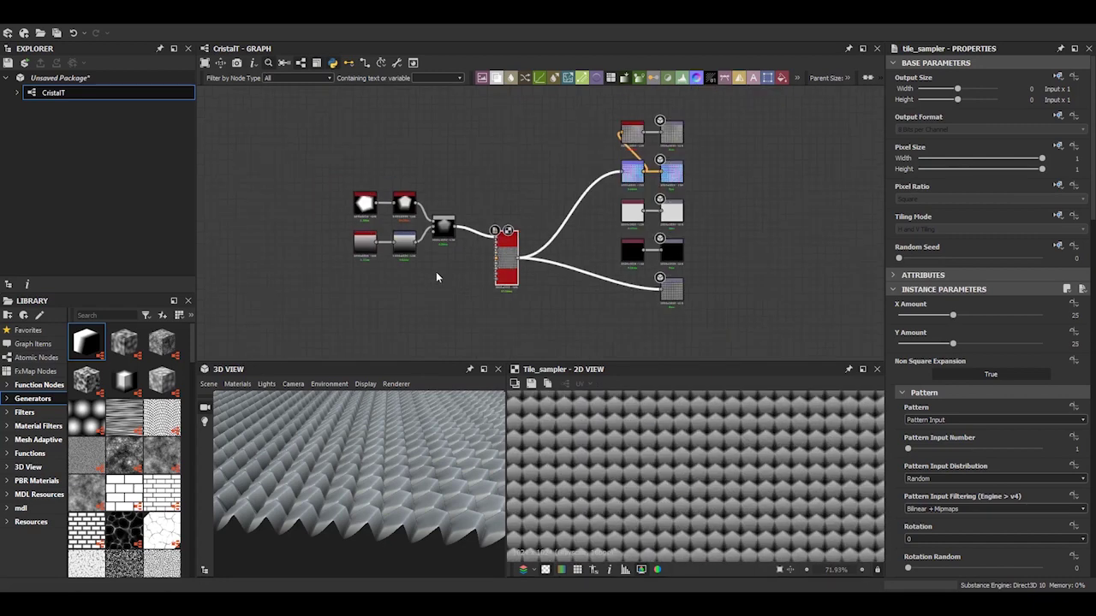
middle_click_drag(436, 277, 474, 270)
middle_click_drag(253, 280, 303, 244)
key("space")
key("Escape")
scroll(604, 239, "up", 4)
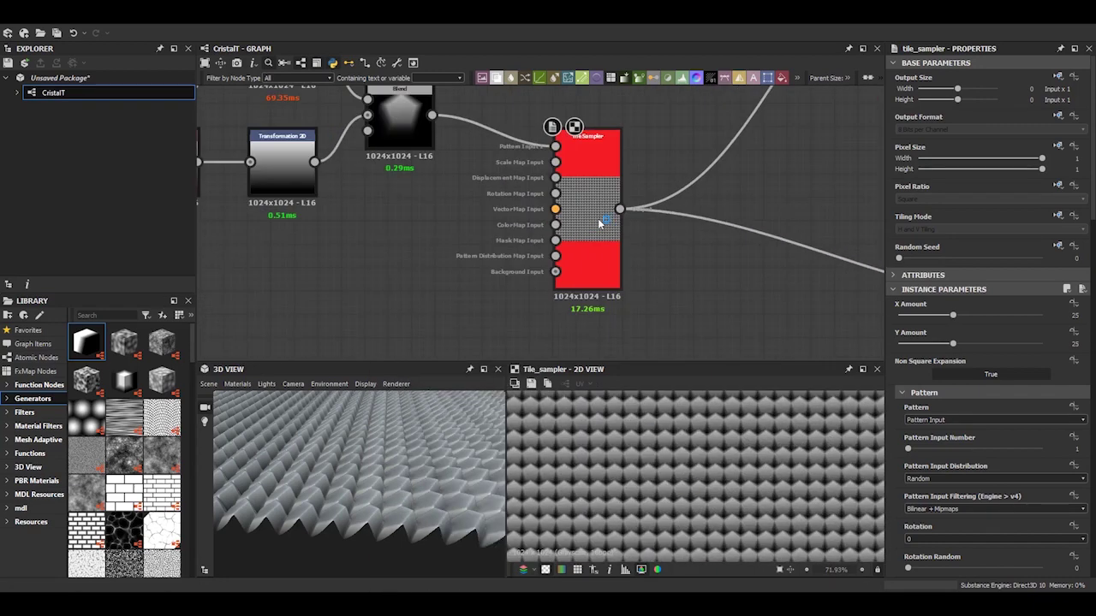
left_click(601, 222)
scroll(985, 385, "down", 3)
scroll(985, 385, "down", 5)
scroll(985, 385, "down", 3)
left_click_drag(907, 401, 993, 402)
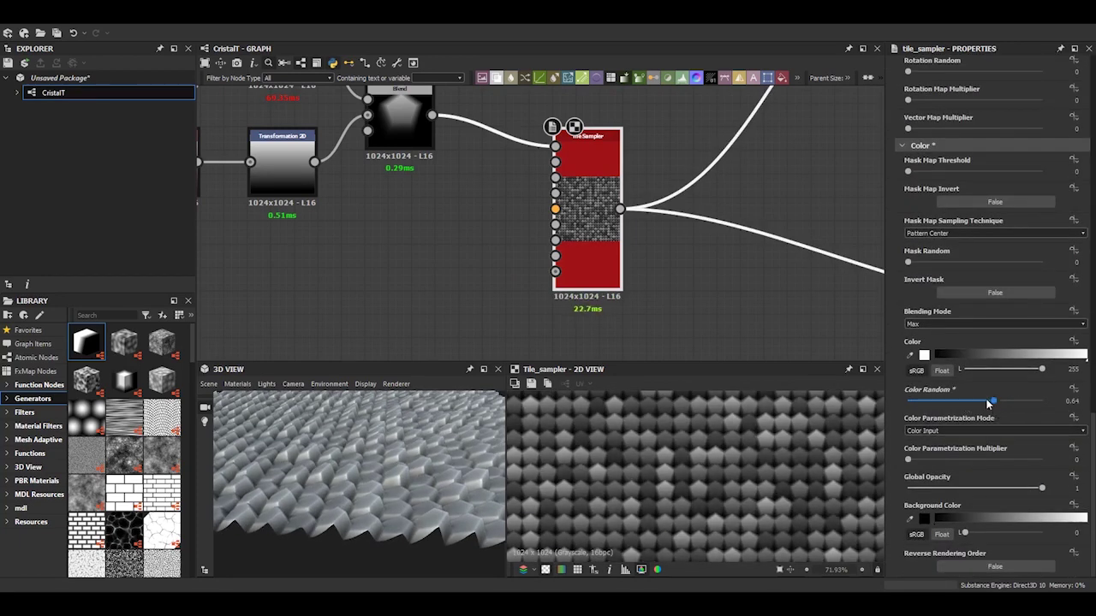
Set the Tile Sampler's Rotation Random to 1
middle_click_drag(277, 182, 347, 255)
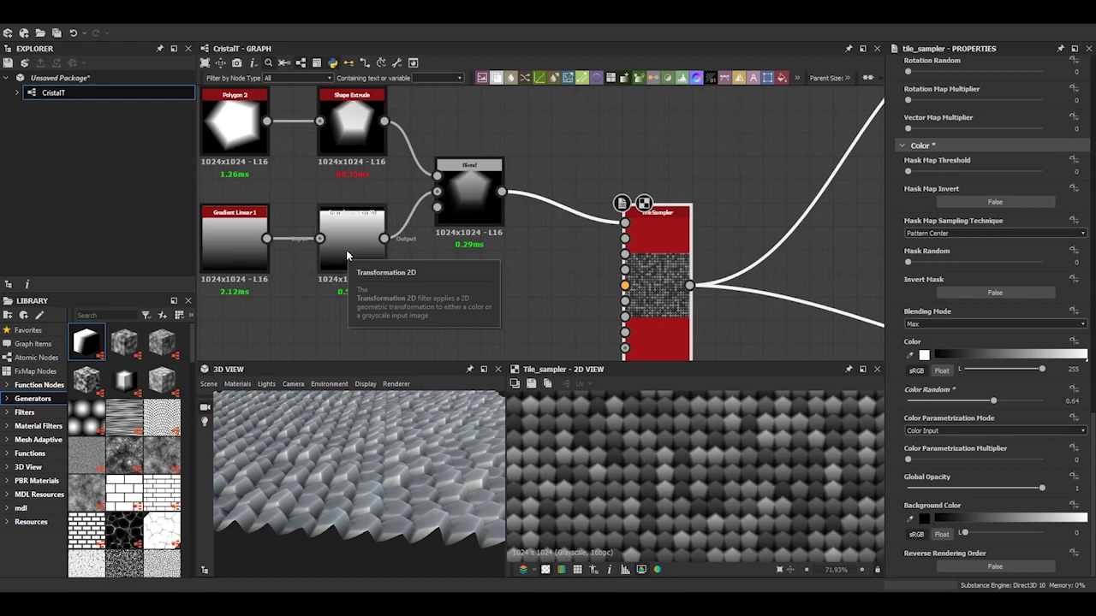
scroll(918, 417, "up", 4)
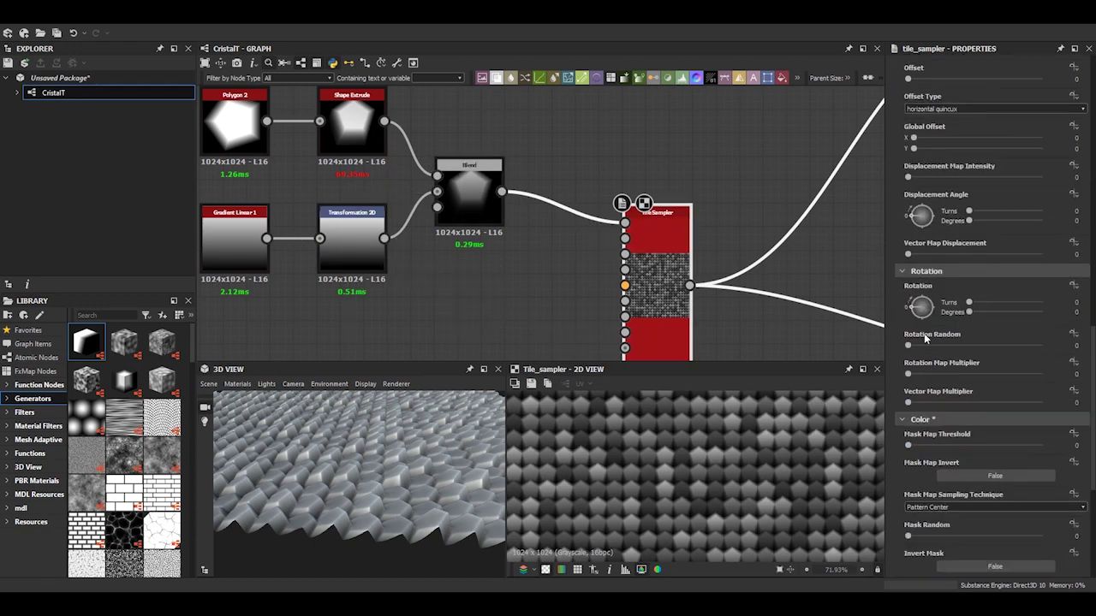
left_click_drag(907, 345, 1042, 345)
mouse_move(330, 476)
left_mouse_down()
mouse_move(330, 563)
mouse_move(334, 480)
left_mouse_up()
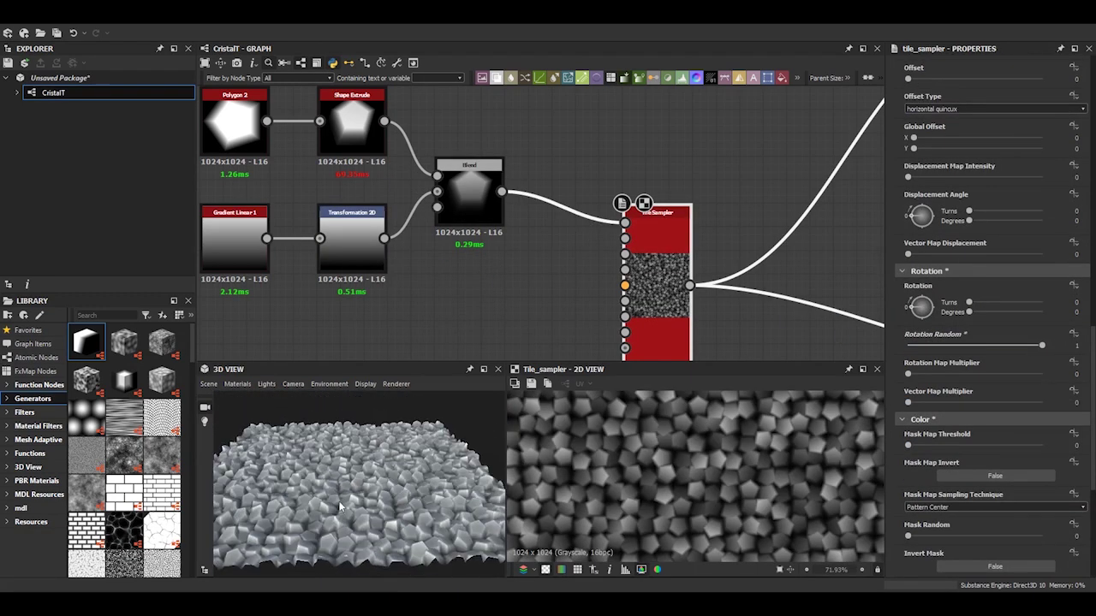
scroll(906, 243, "up", 4)
Set Position Random to 0.08 and Offset to 0.42, and add slight Scale Random
mouse_move(908, 222)
left_mouse_down()
mouse_move(895, 235)
mouse_move(911, 220)
left_mouse_up()
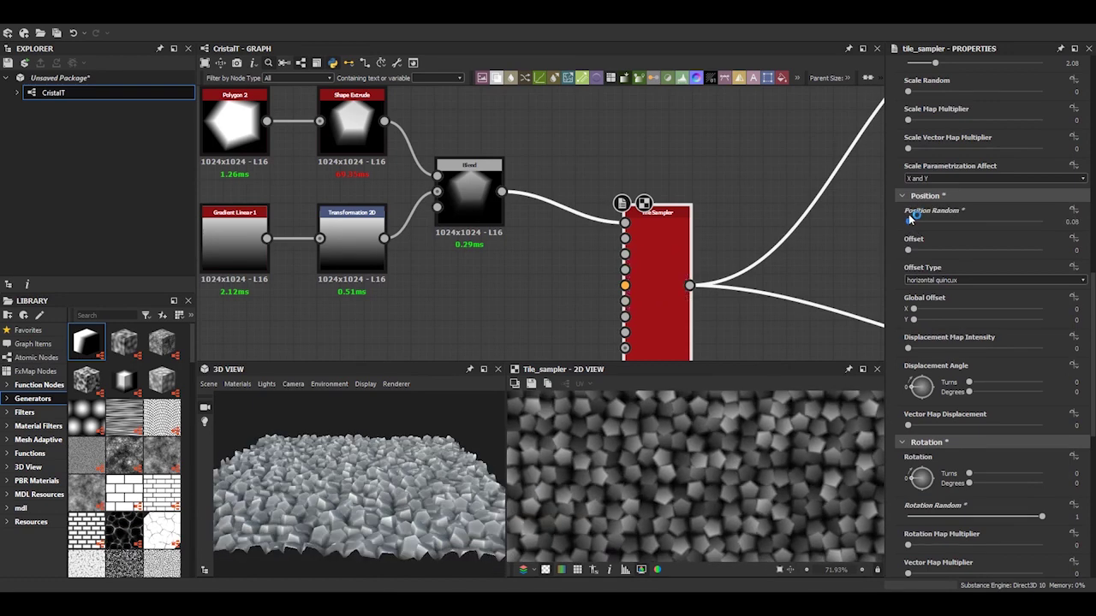
left_click_drag(910, 250, 964, 250)
scroll(901, 254, "up", 5)
left_click_drag(909, 298, 929, 297)
scroll(918, 302, "up", 8)
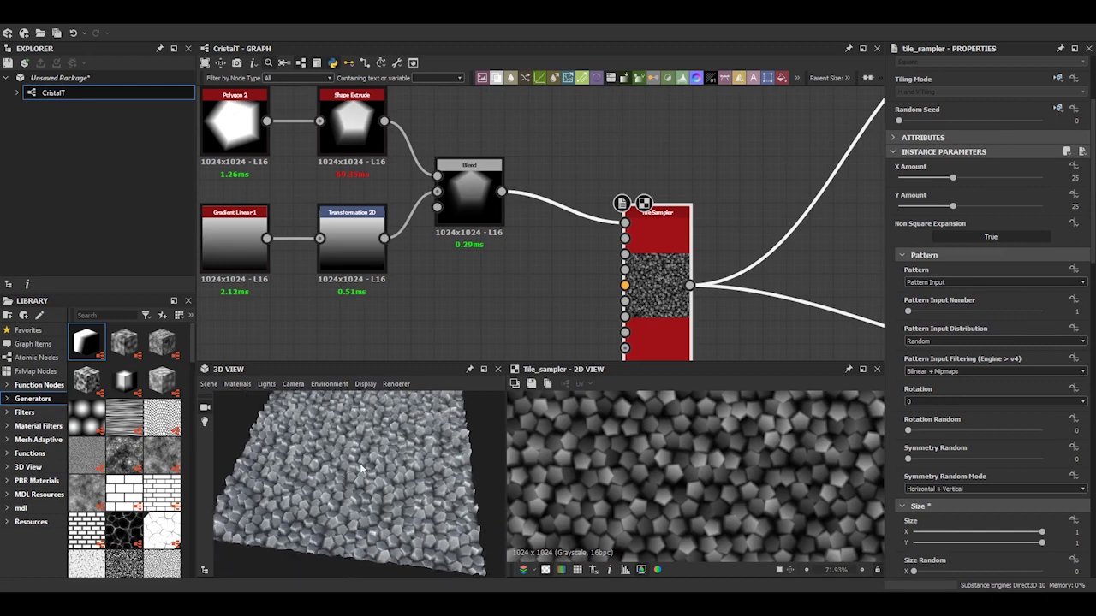
scroll(458, 278, "down", 2)
scroll(458, 278, "down", 2)
right_click(374, 281)
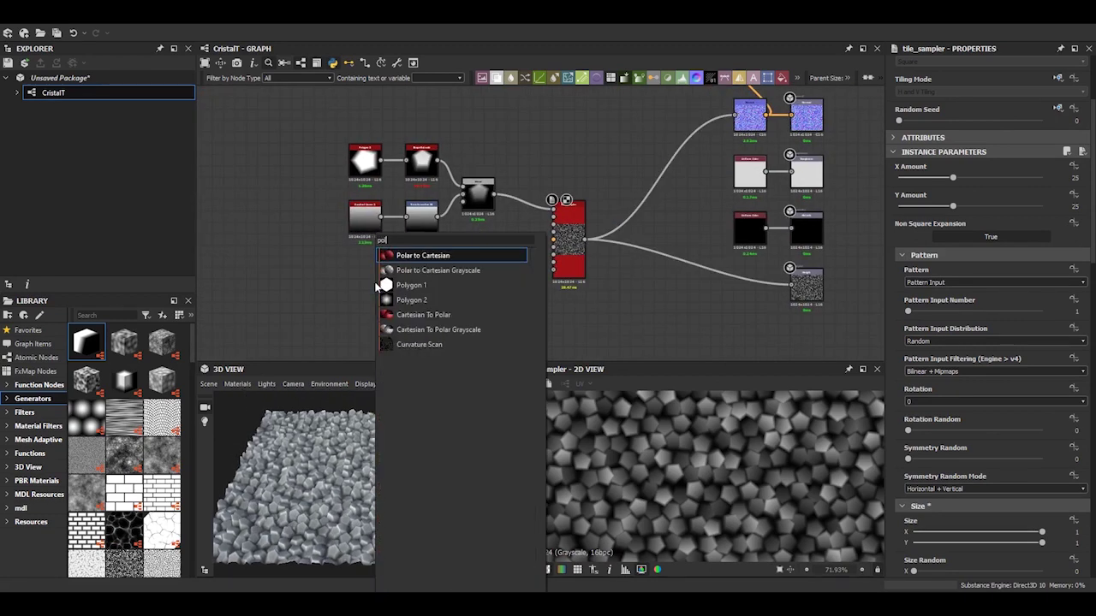
Add a hexagon Polygon node followed by a plain Flood Fill node
left_click(398, 271)
middle_click_drag(368, 274, 422, 274)
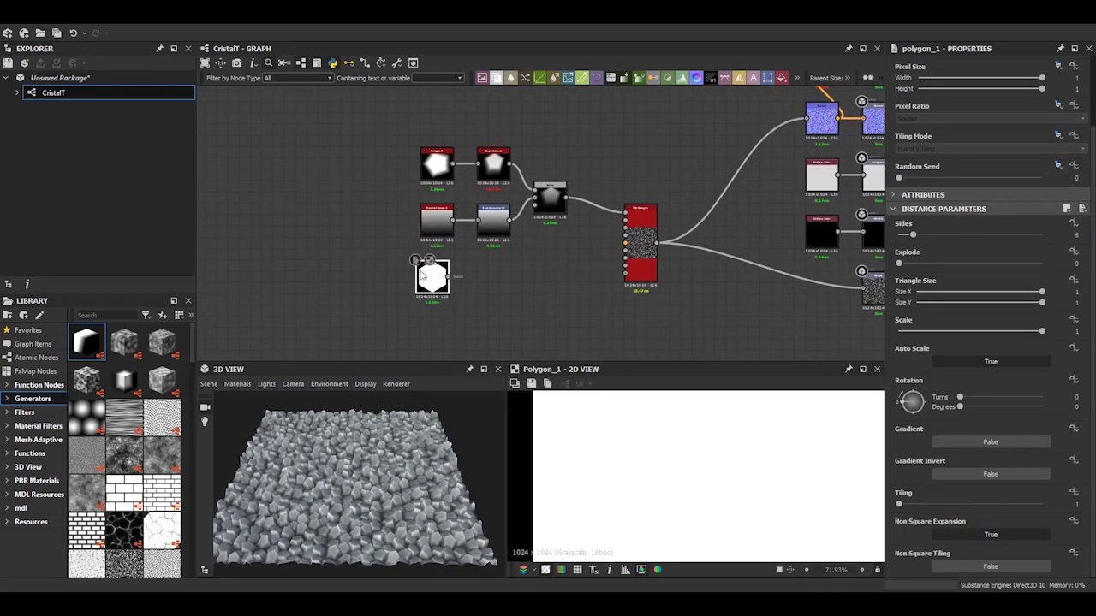
key("space")
type("flo")
key("Down")
key("Down")
key("Down")
key("Down")
key("Down")
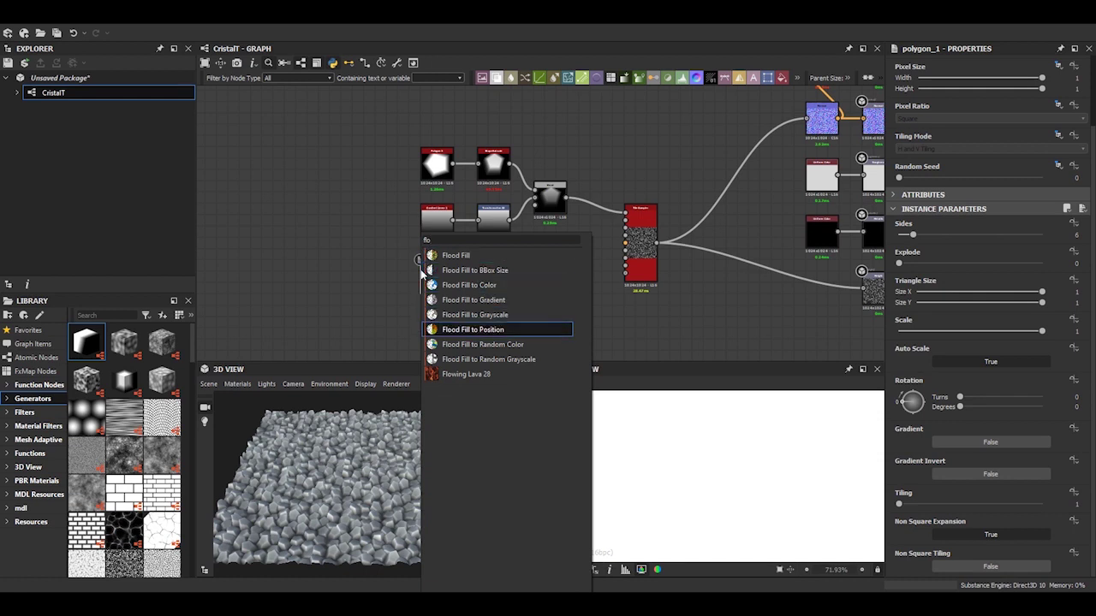
key("Down")
key("Up")
key("Up")
key("Up")
key("Up")
Add a Flood Fill to Gradient node wired from the Flood Fill
key("Down")
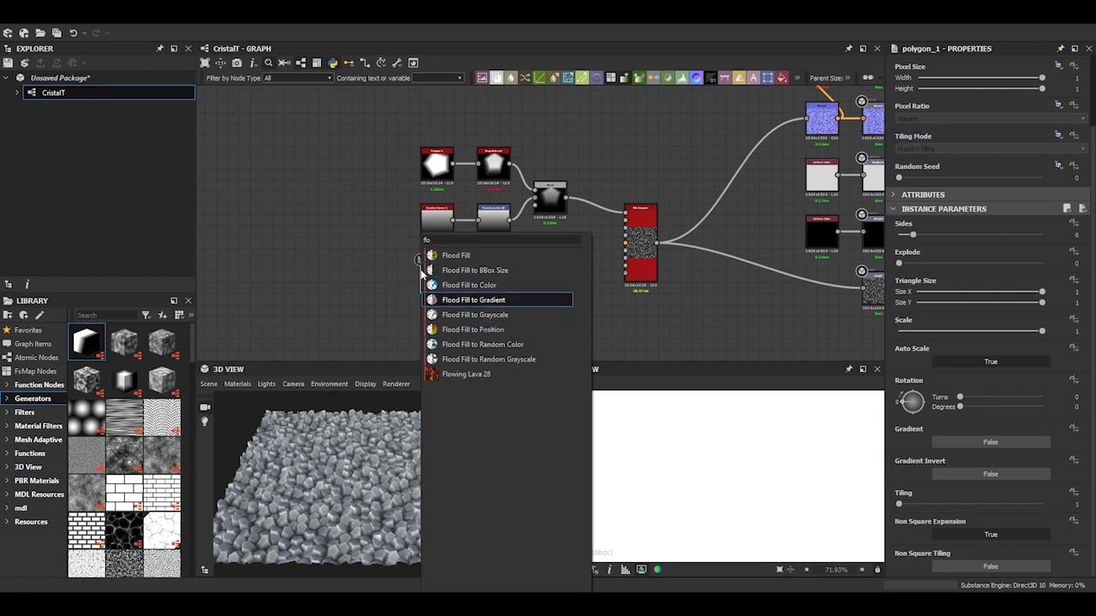
key("Up")
key("Up")
key("Up")
key("Return")
left_click_drag(454, 277, 493, 291)
type("flo")
key("Down")
key("Down")
key("Down")
key("Return")
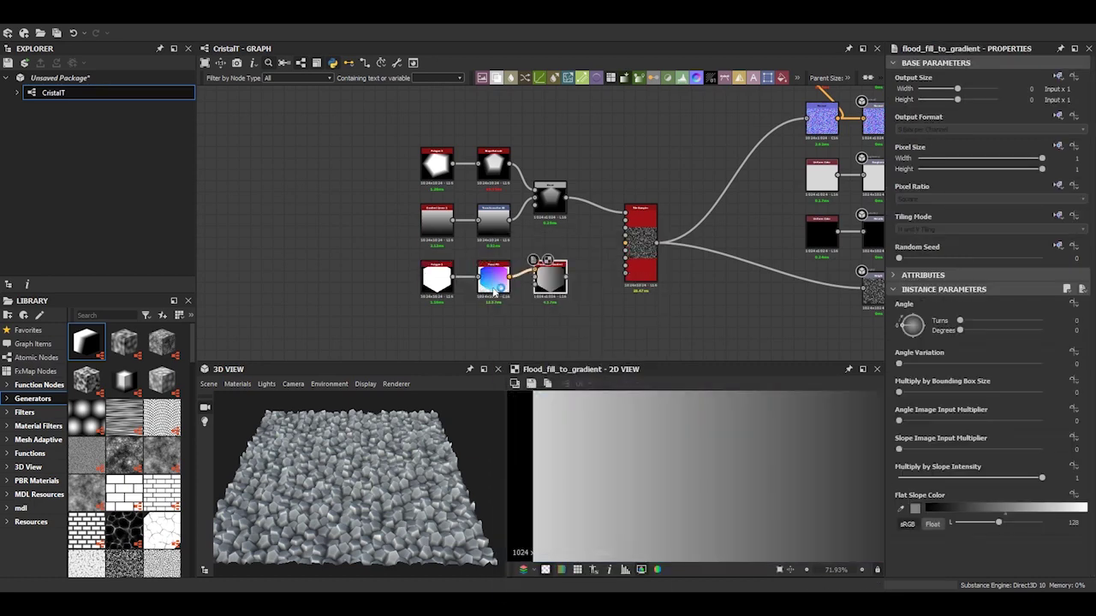
key("ctrl+d")
mouse_move(555, 291)
left_mouse_down()
mouse_move(551, 362)
mouse_move(548, 244)
left_mouse_up()
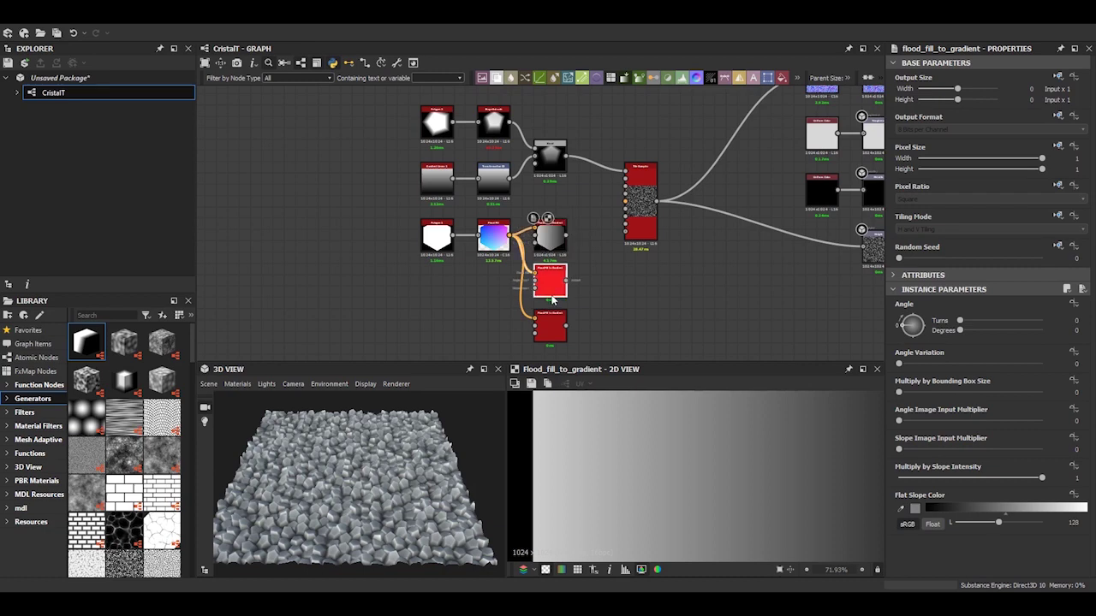
Raise the Flood Fill to Gradient's Angle Variation to about 0.36
left_click_drag(899, 364, 940, 367)
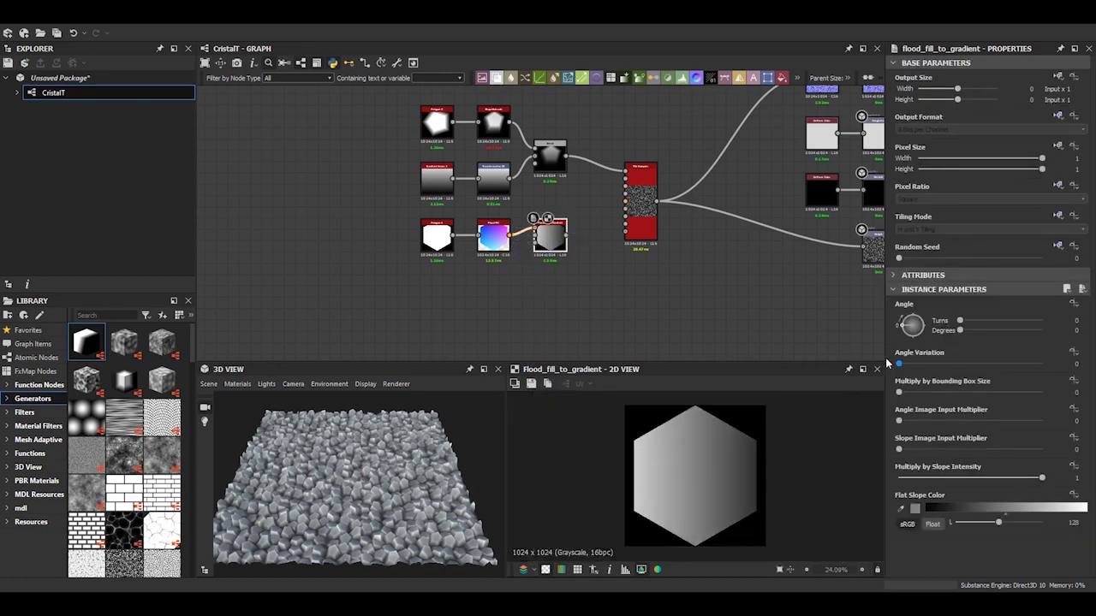
left_click_drag(940, 367, 948, 386)
scroll(510, 247, "up", 1)
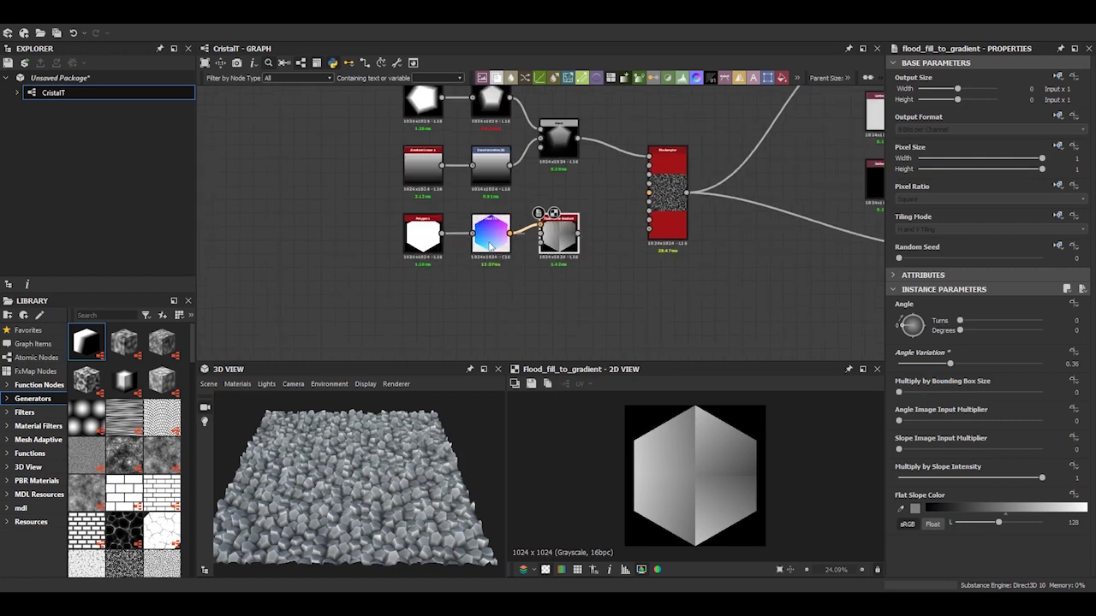
left_click(423, 235)
Set the hexagon to scale 0.42 and rotation 0.12; give the gradient seed 2, angle variation 0.19
left_click_drag(929, 414, 958, 417)
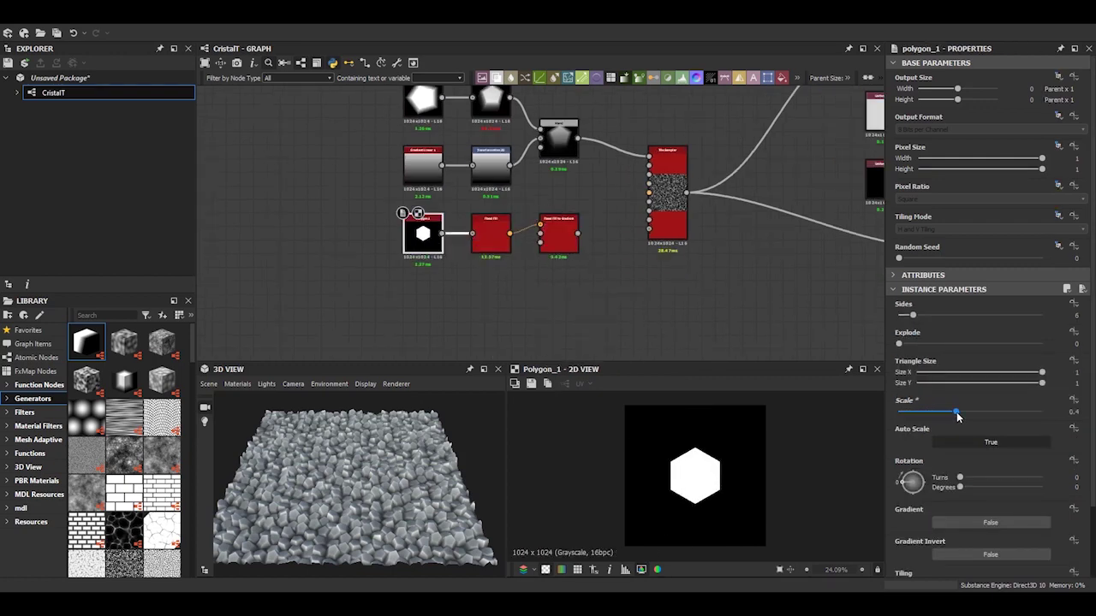
left_click_drag(914, 487, 909, 490)
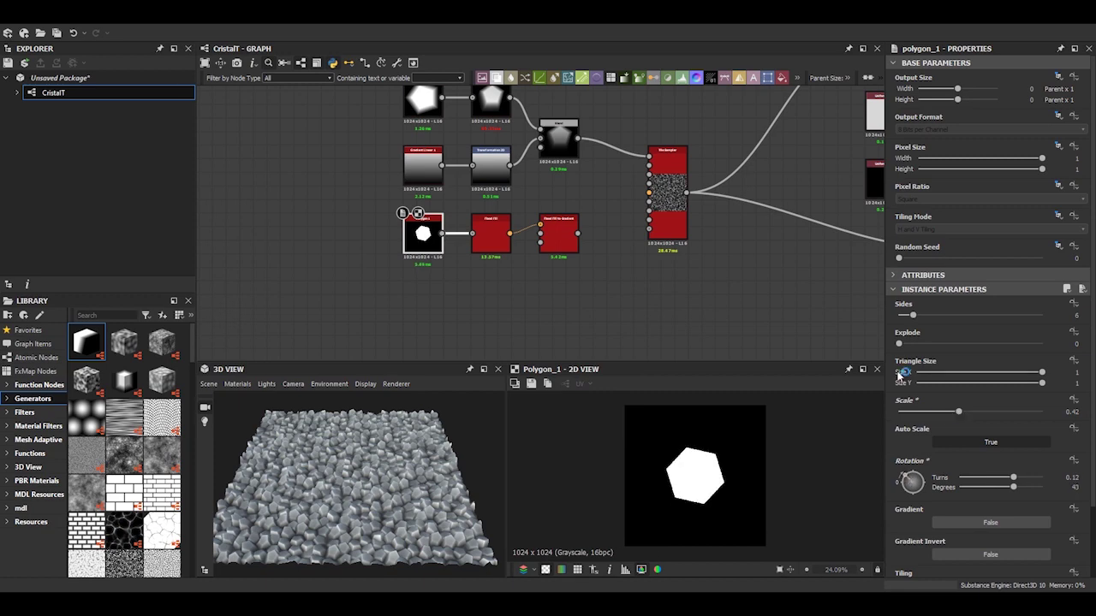
left_click(489, 235)
left_click(552, 244)
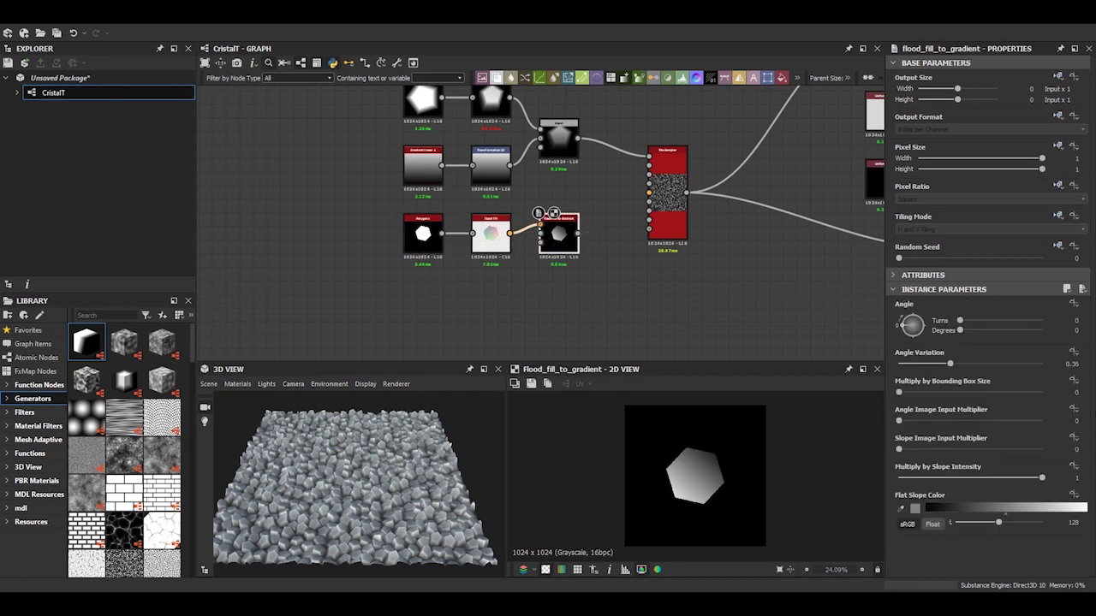
left_click_drag(925, 369, 926, 365)
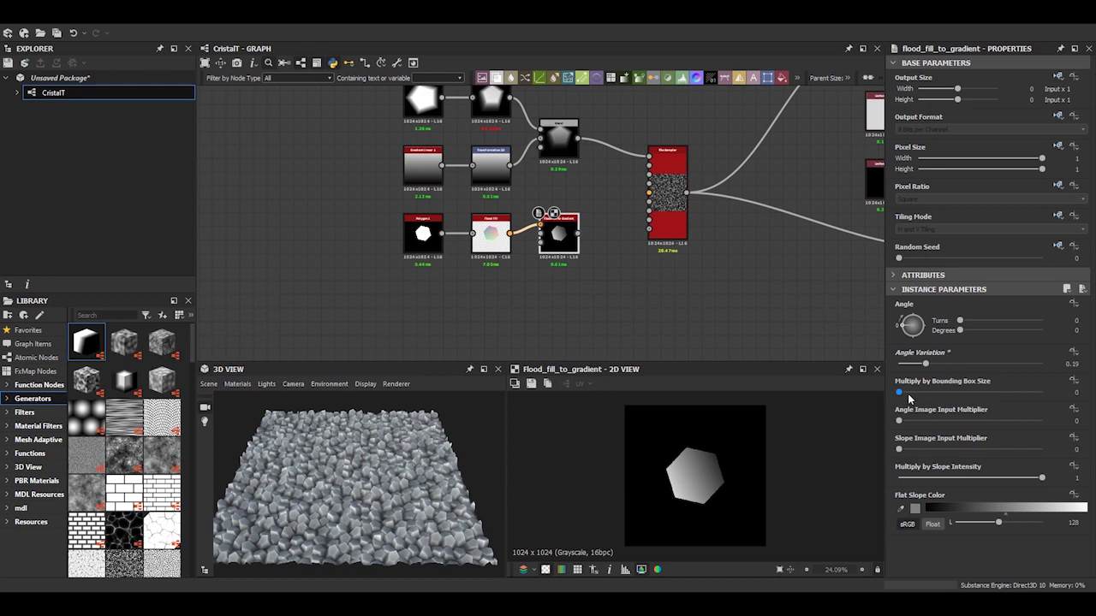
left_click_drag(899, 258, 925, 259)
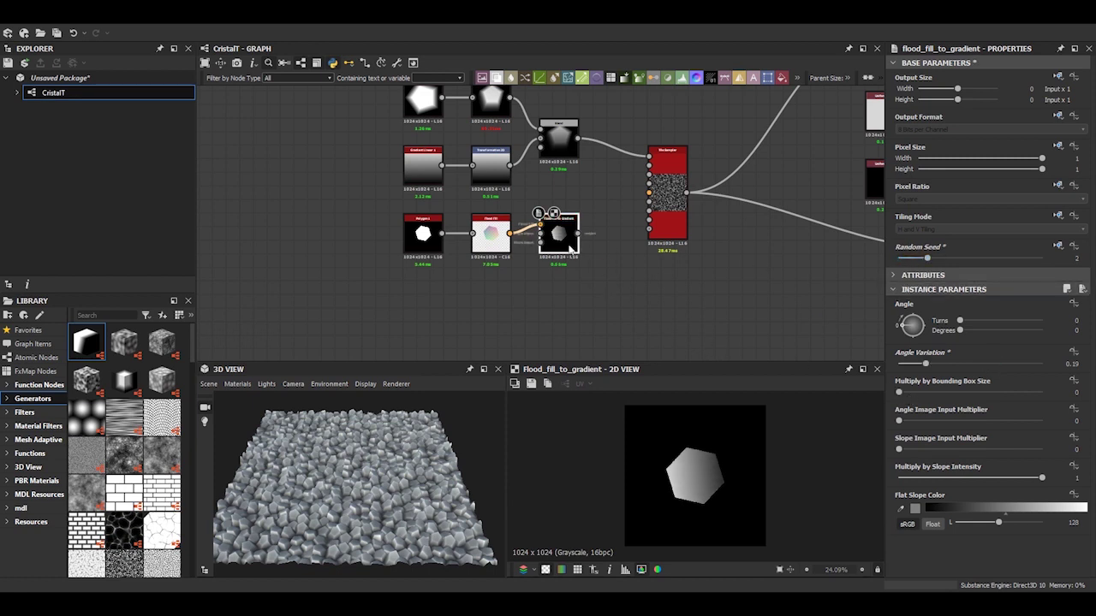
Duplicate the gradient node twice, giving one copy a new seed and the third angle variation 1
key("ctrl+shift+d")
left_click_drag(964, 258, 1016, 257)
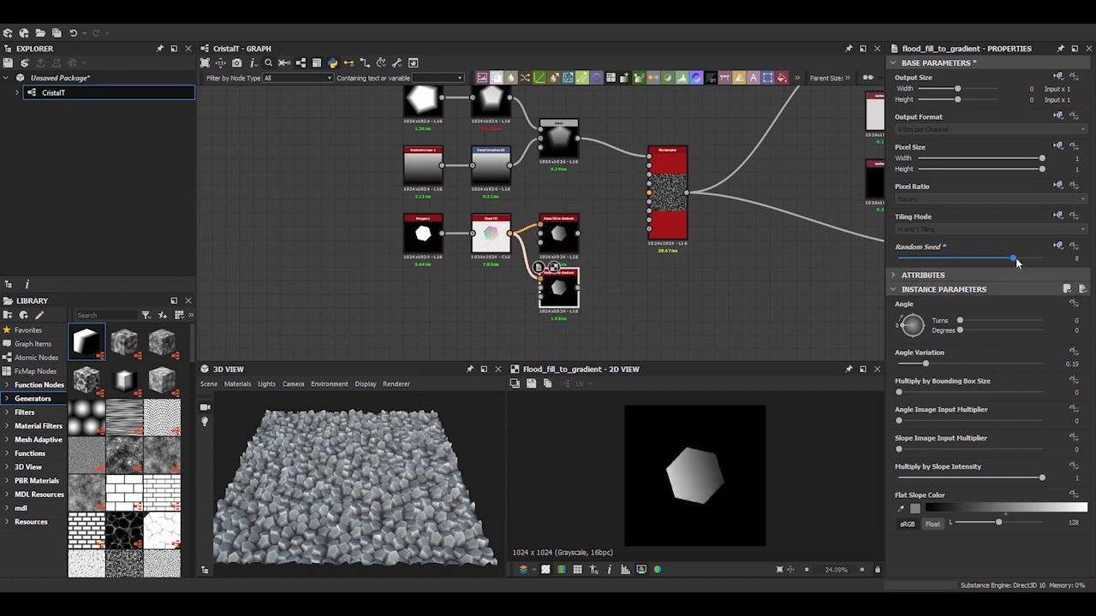
key("ctrl+shift+d")
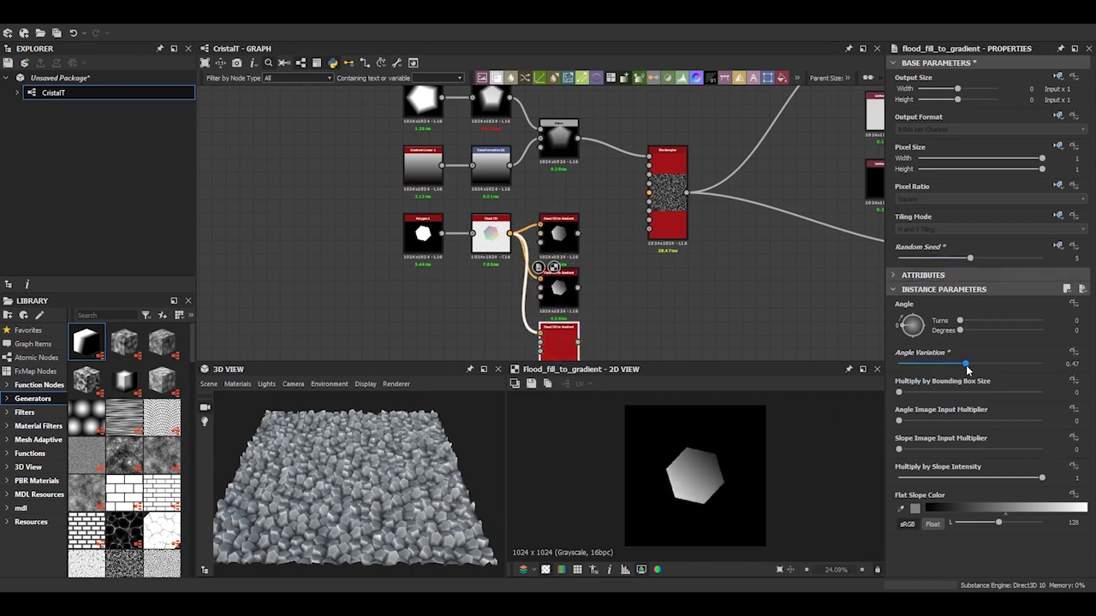
left_click_drag(967, 369, 1045, 366)
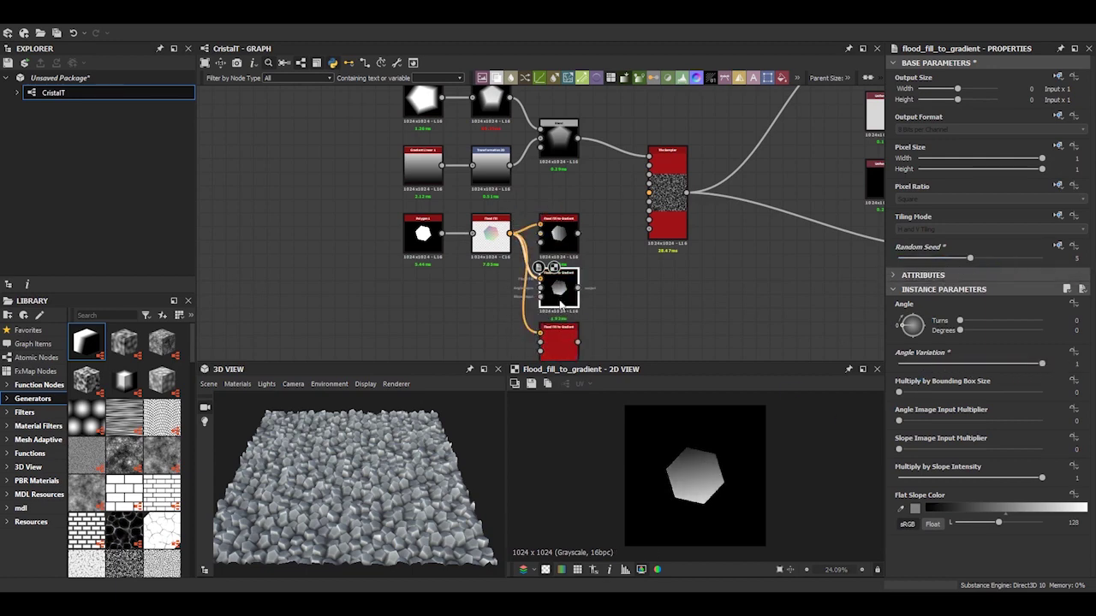
Set the top Flood Fill to Gradient's angle to 39° and move the hexagon nodes down-left
middle_click_drag(561, 295, 559, 248)
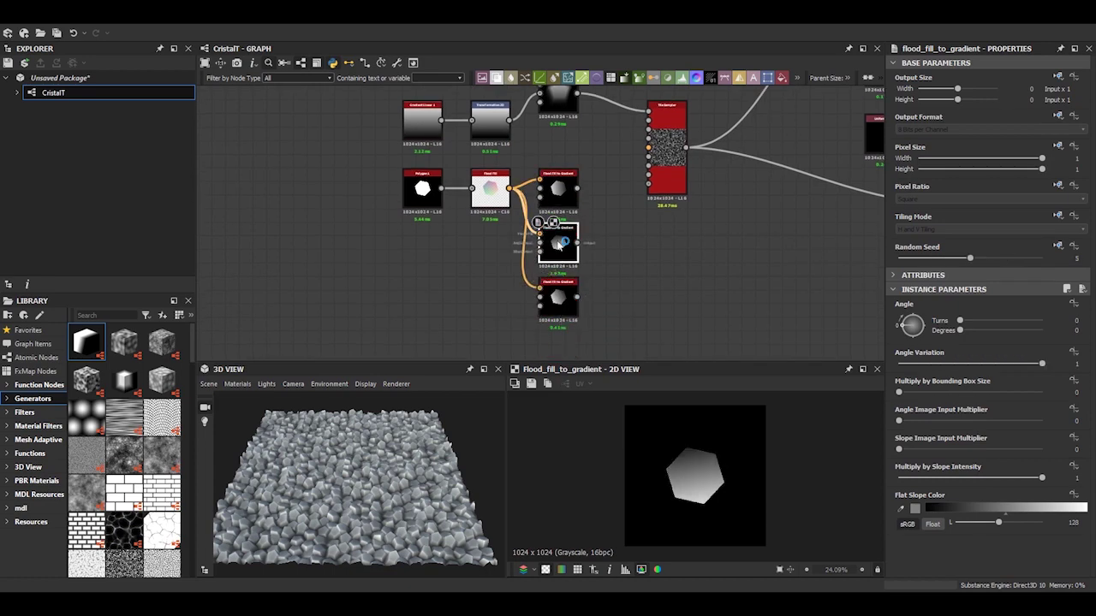
left_click(561, 202)
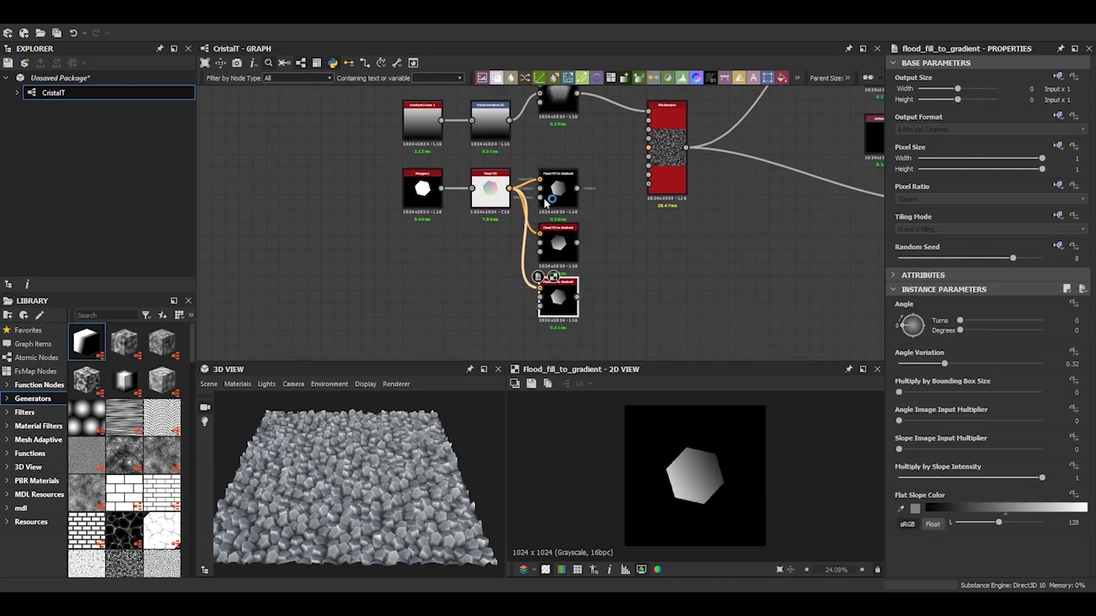
left_click_drag(901, 325, 868, 310)
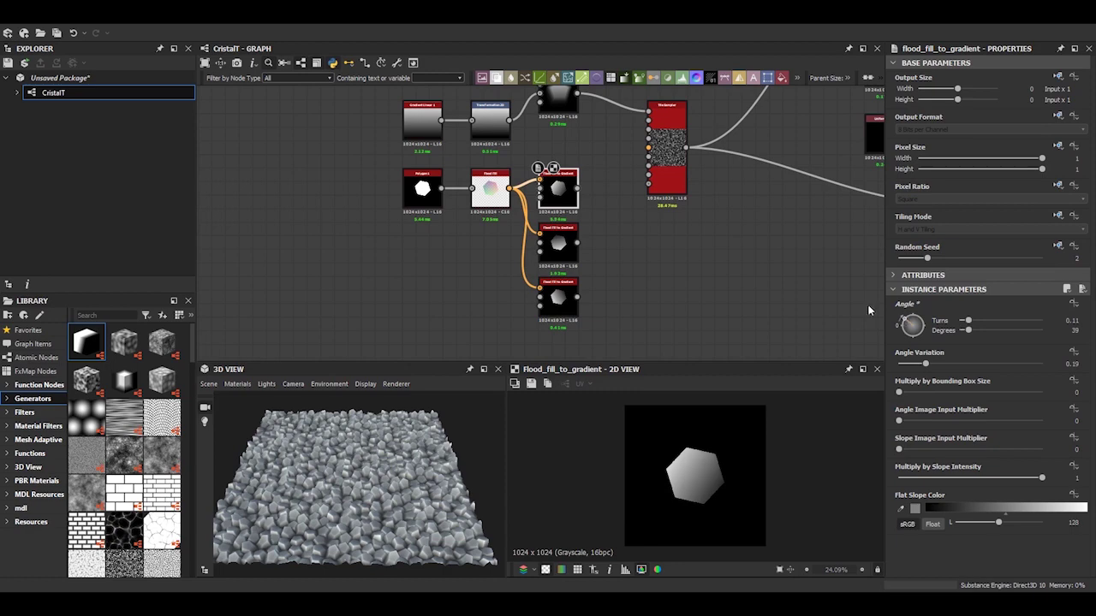
scroll(564, 199, "down", 3)
mouse_move(431, 152)
left_mouse_down()
mouse_move(601, 267)
mouse_move(414, 267)
left_mouse_up()
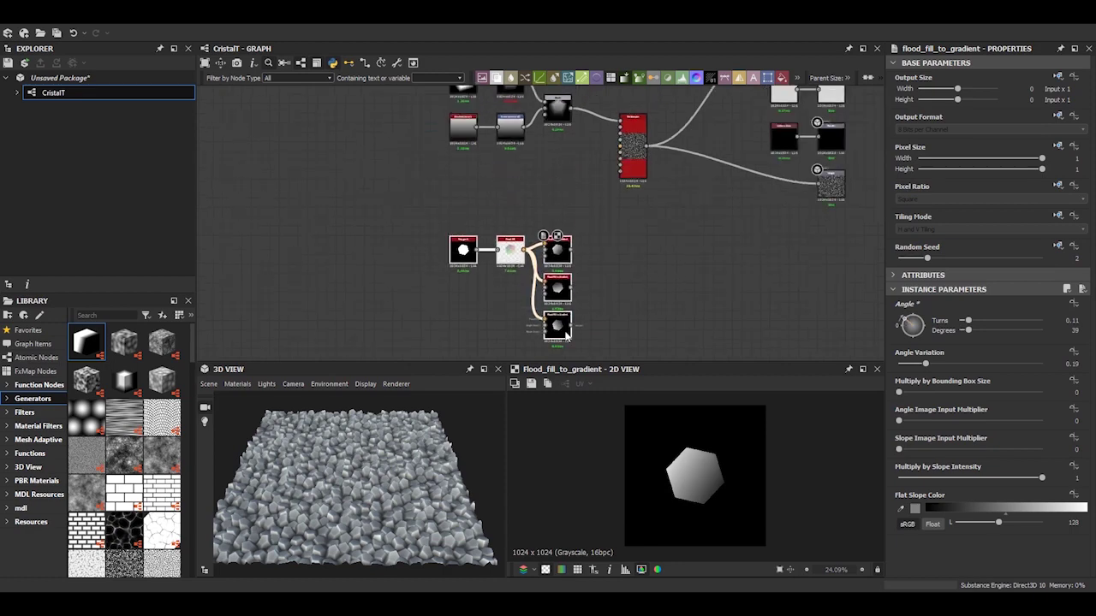
Blend the top two gradients with a Multiply Blend, duplicating it for the third gradient
scroll(414, 267, "up", 2)
left_click_drag(538, 197, 524, 203)
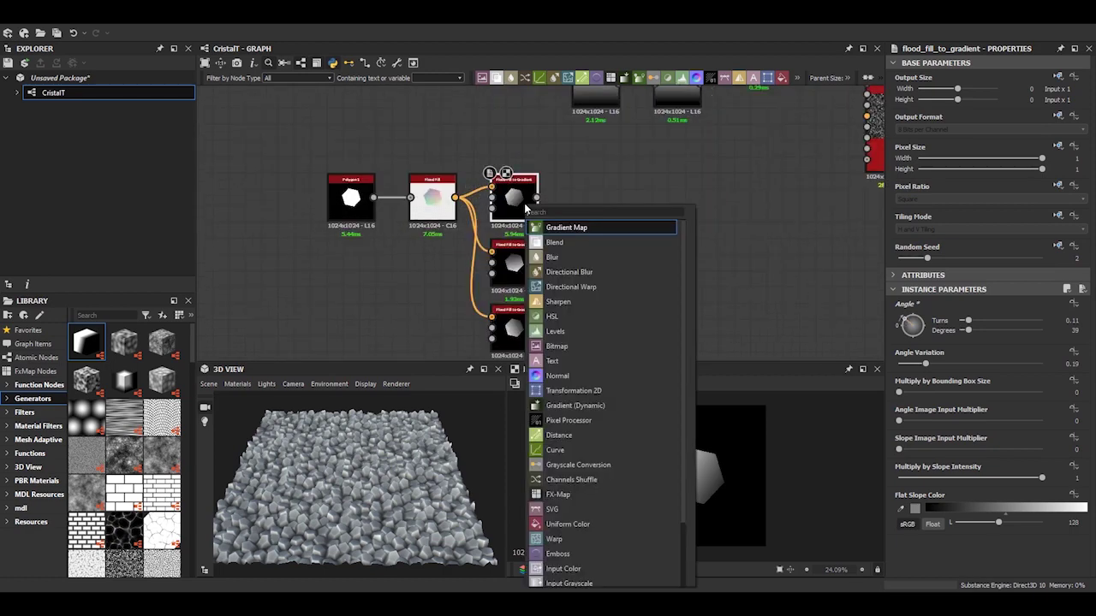
left_click(556, 240)
mouse_move(536, 262)
left_mouse_down()
mouse_move(583, 184)
mouse_move(660, 260)
left_mouse_up()
key("ctrl+d")
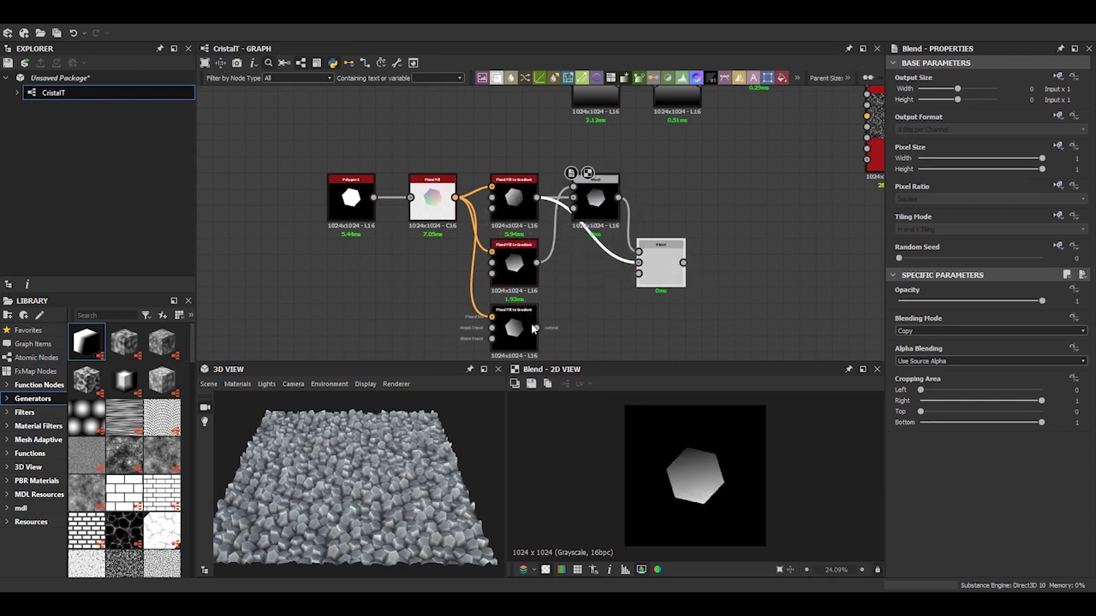
left_click(989, 331)
left_click(929, 362)
left_click(989, 330)
left_click(915, 362)
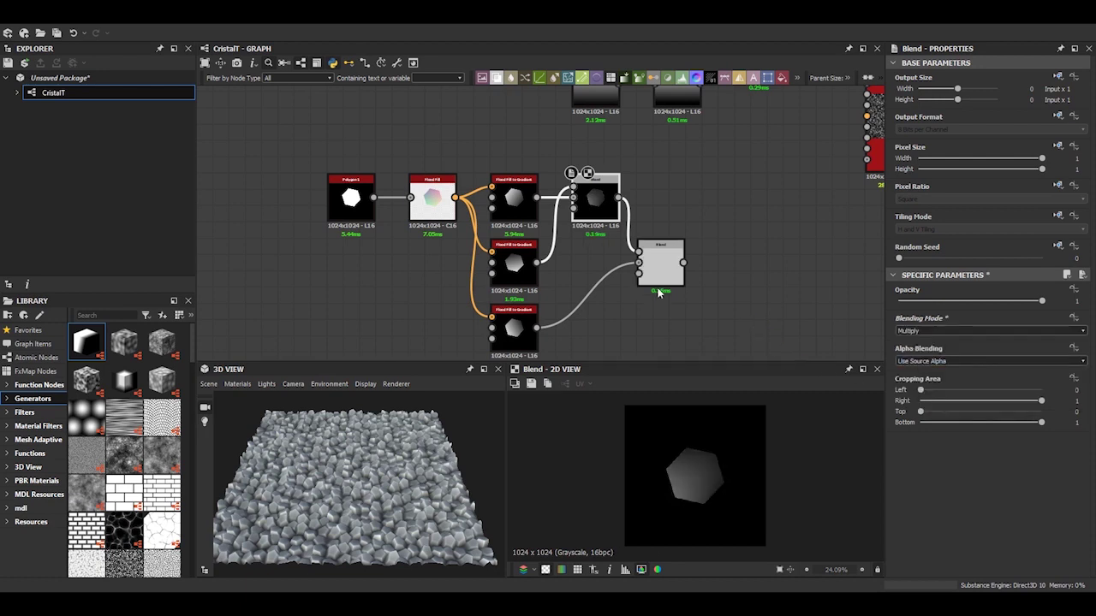
Review the three gradient nodes and reset the top gradient's angle to 0
double_click(513, 198)
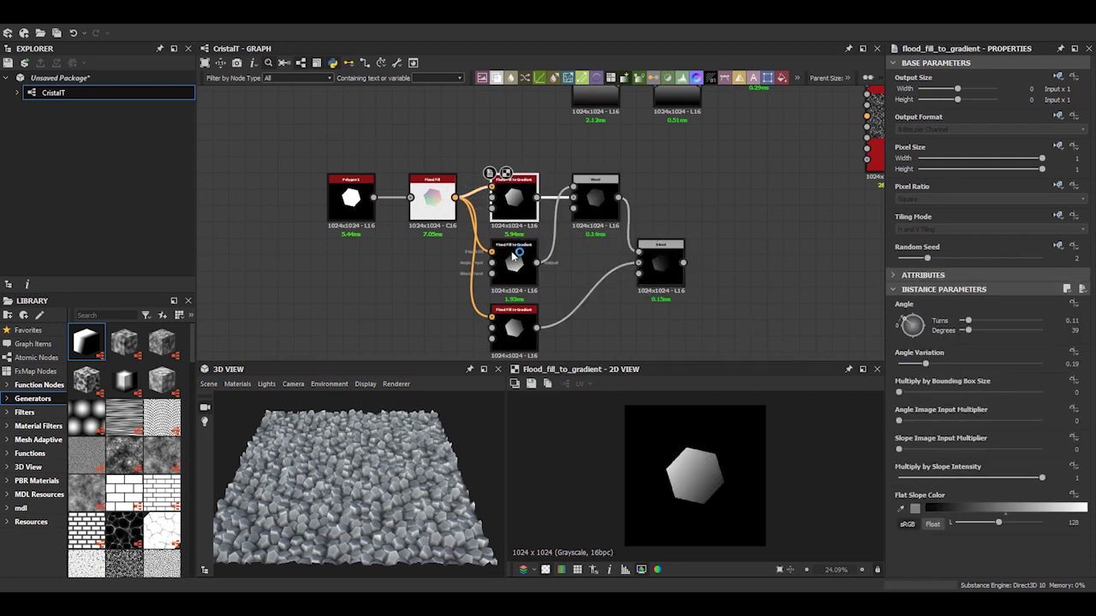
left_click(927, 363)
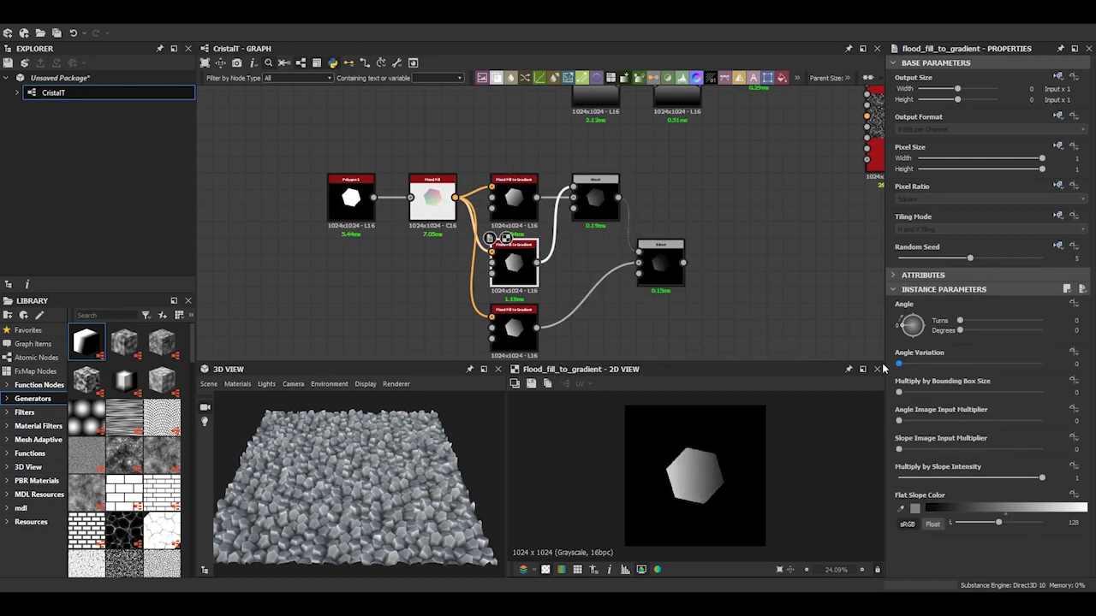
double_click(525, 288)
double_click(513, 328)
double_click(514, 198)
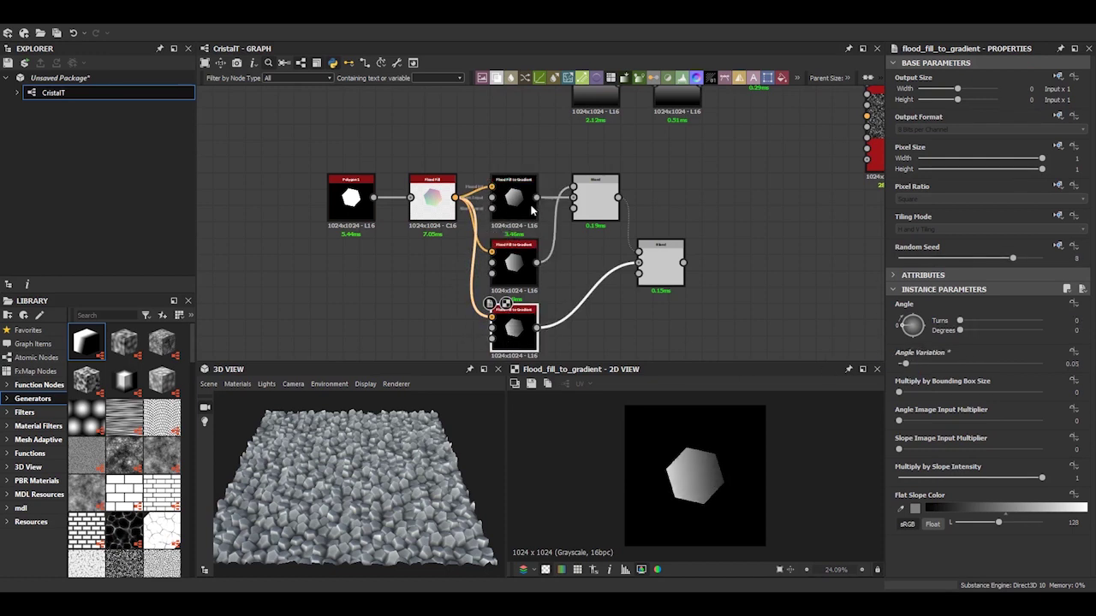
left_click(925, 328)
double_click(516, 261)
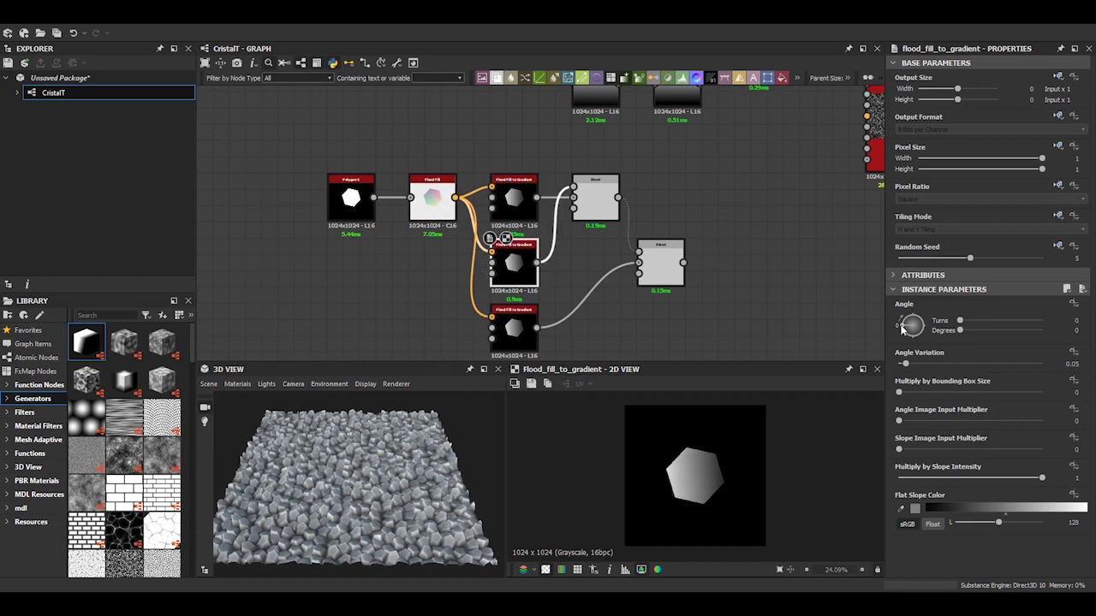
double_click(516, 330)
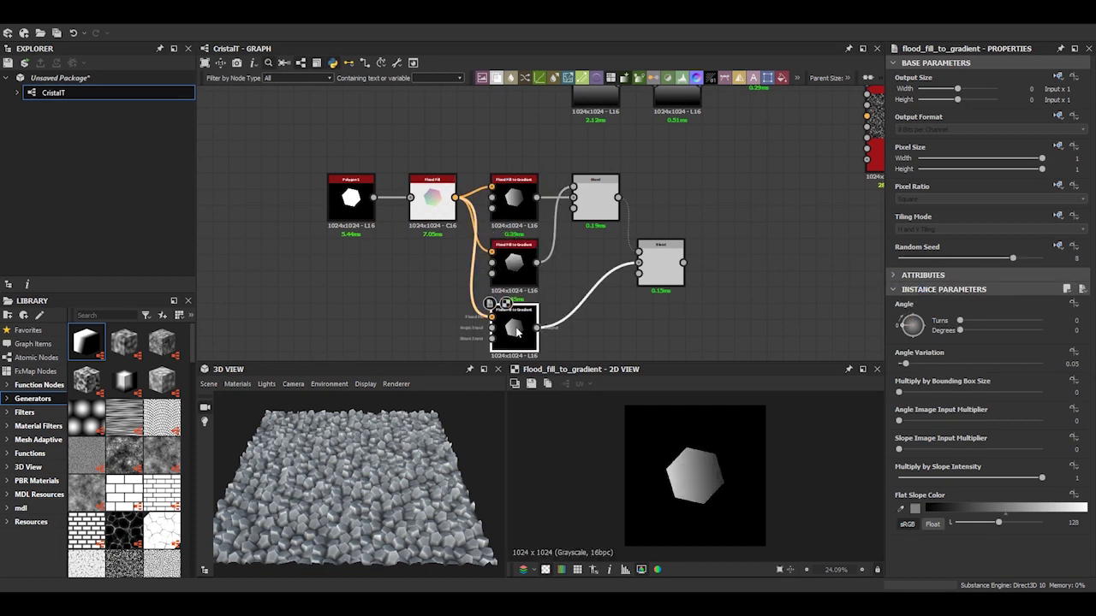
Switch the upper Blend's blending mode to Min (Darken) after testing its opacity
double_click(659, 263)
double_click(595, 199)
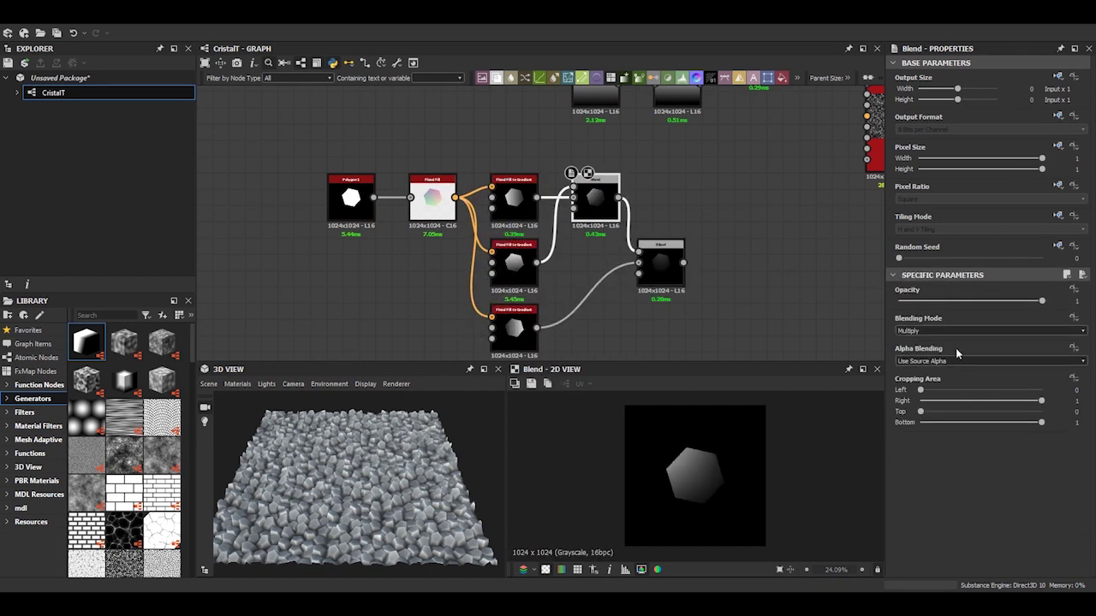
left_click_drag(948, 300, 1090, 299)
left_click(938, 329)
left_click(934, 351)
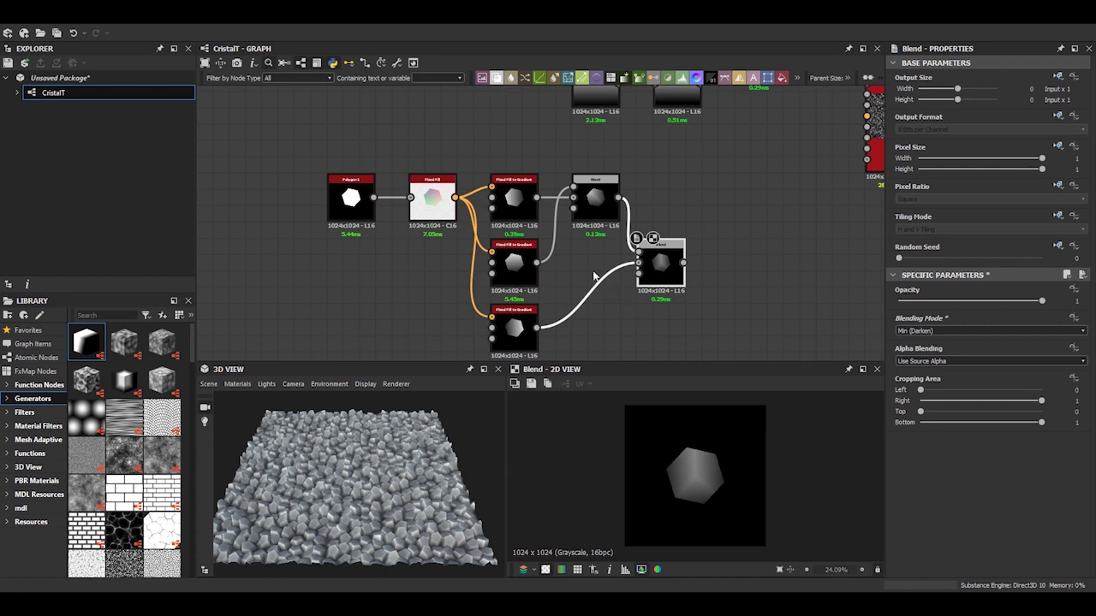
scroll(593, 276, "down", 2)
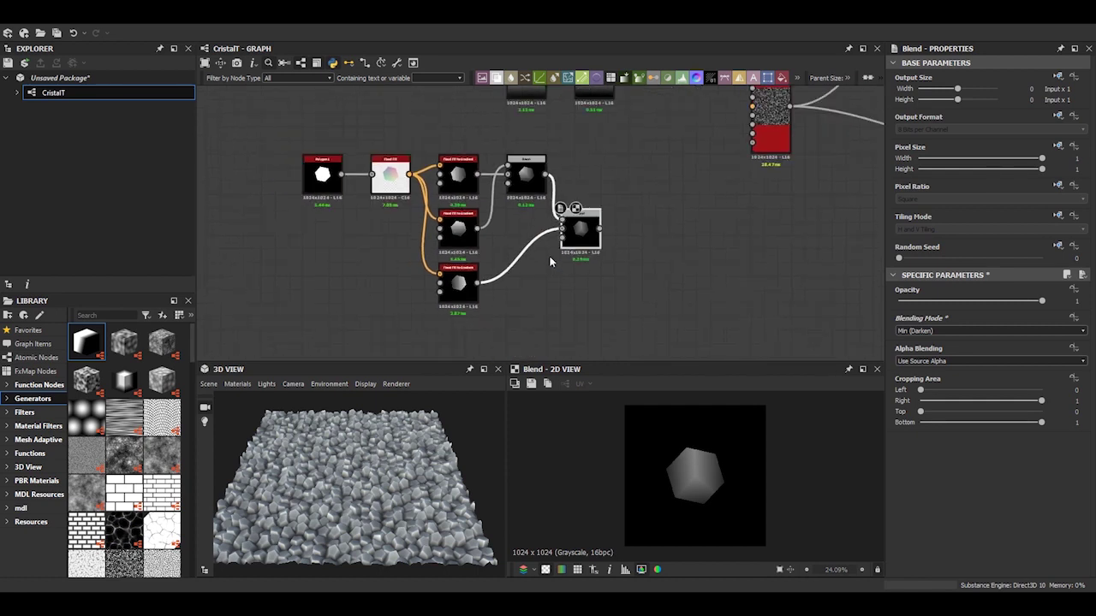
Add a third Blend in Copy mode, fed by the combined gradient blends
left_click(525, 77)
middle_click_drag(427, 138, 467, 210)
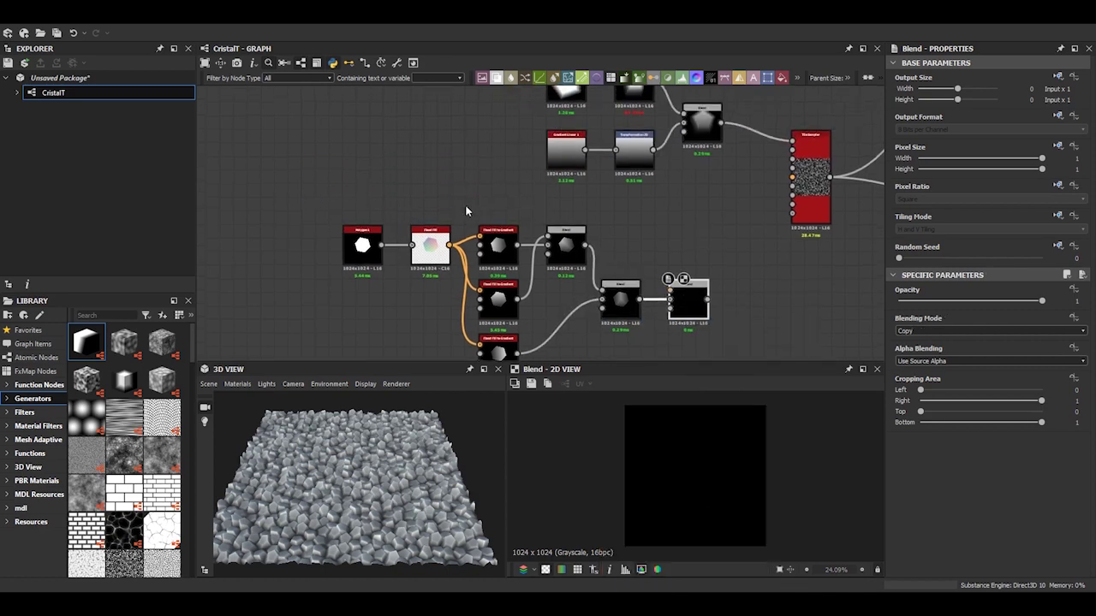
middle_click_drag(693, 296, 670, 251)
left_click(989, 331)
left_click(908, 363)
left_click(909, 330)
left_click(911, 335)
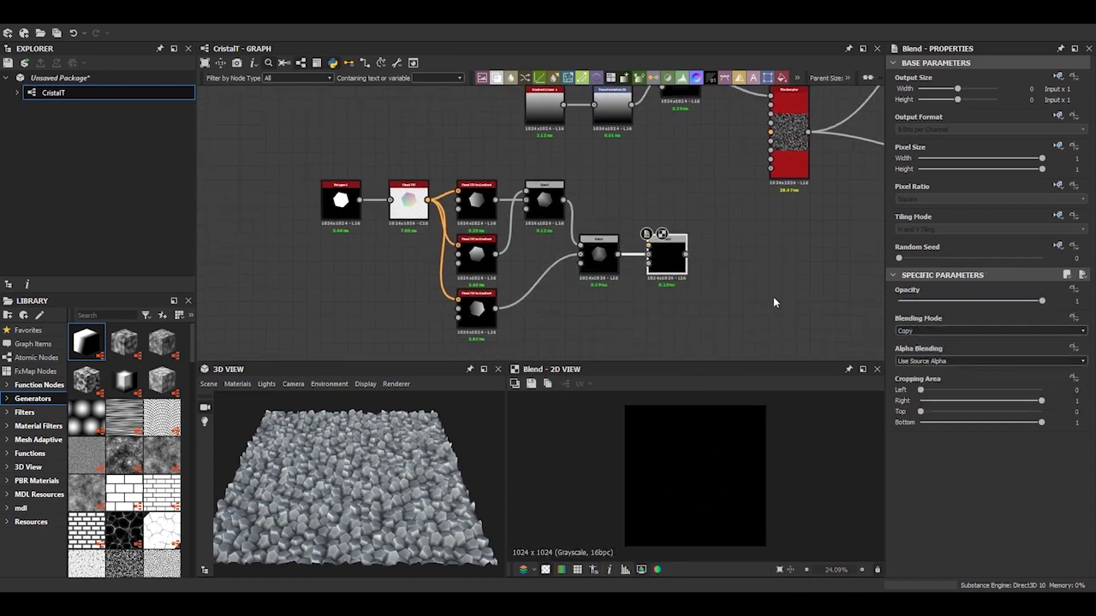
left_click(630, 259)
left_click_drag(625, 260, 676, 265)
scroll(681, 257, "up", 3)
left_click(651, 266)
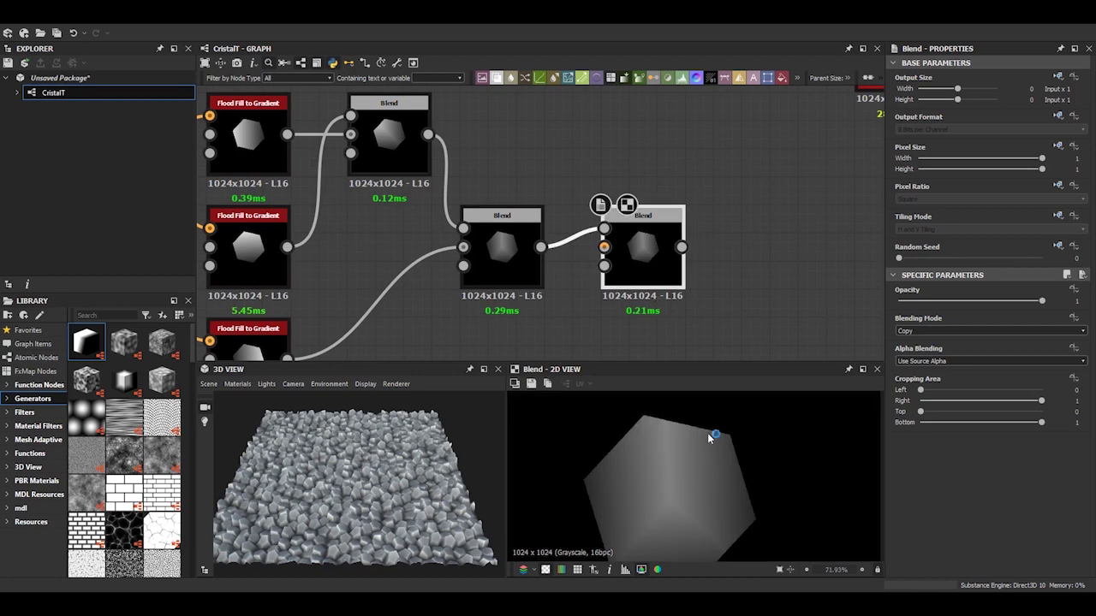
scroll(628, 349, "down", 3)
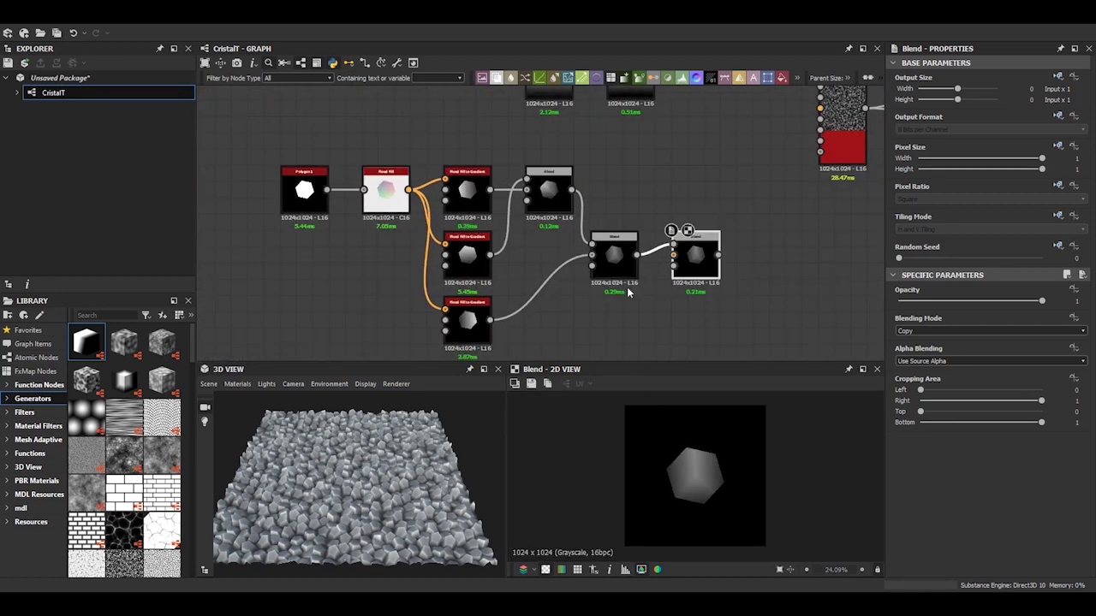
Run the hexagon through an inverted Levels node and a Blur HQ Grayscale node
key("space")
type("lev")
key("Return")
mouse_move(327, 188)
left_mouse_down()
mouse_move(331, 140)
mouse_move(349, 129)
left_mouse_up()
key("space")
type("blur")
key("Return")
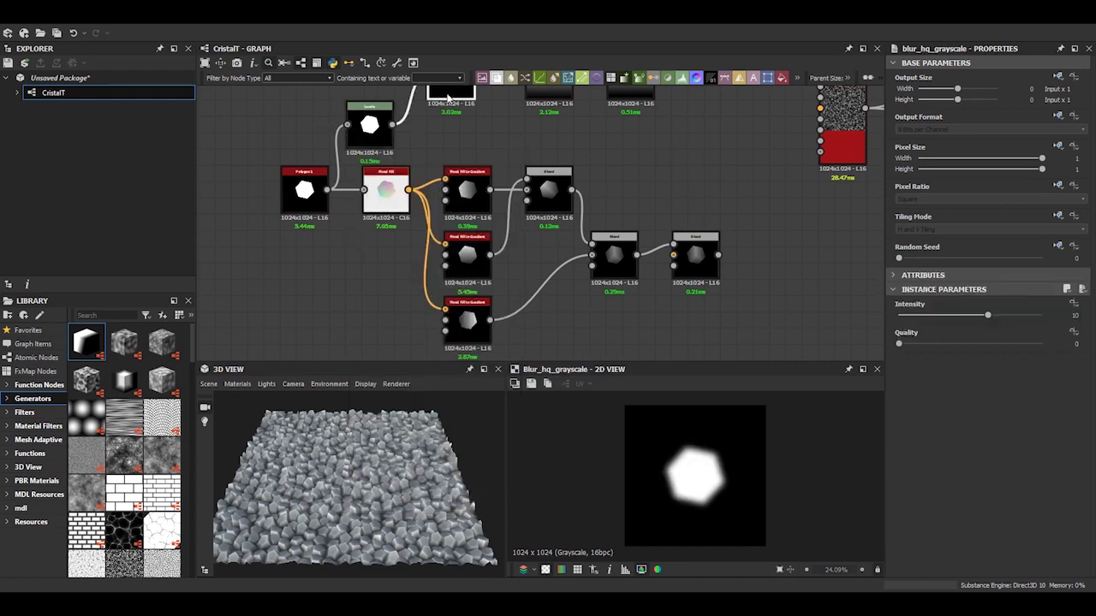
left_click_drag(451, 90, 451, 129)
left_click(369, 125)
left_click(1068, 275)
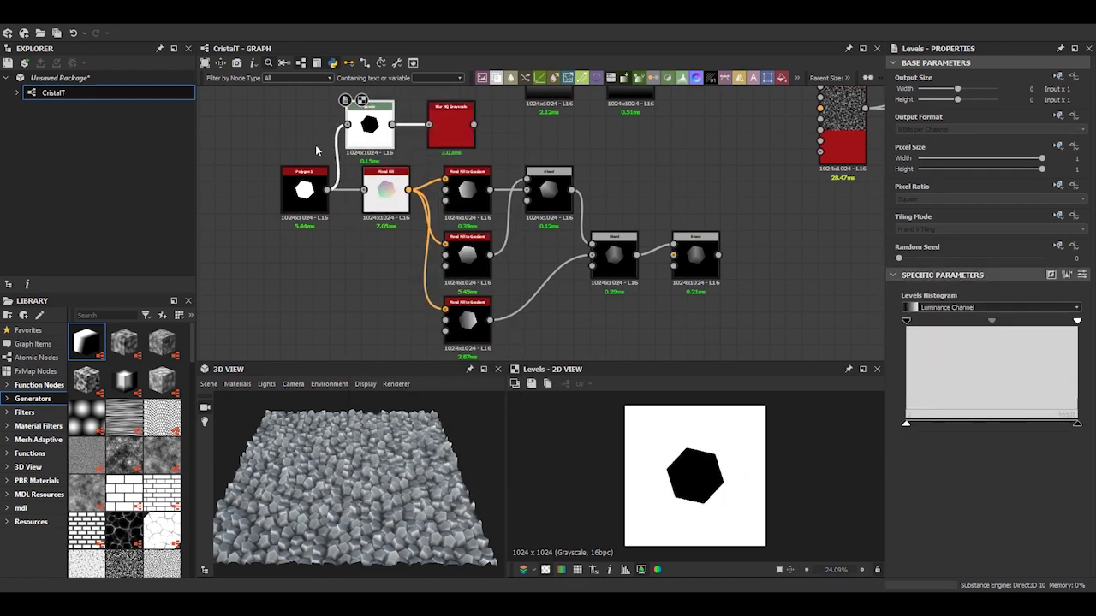
Set the Blur HQ intensity to about 0.95 and preview the Blend output
double_click(451, 125)
left_click(906, 315)
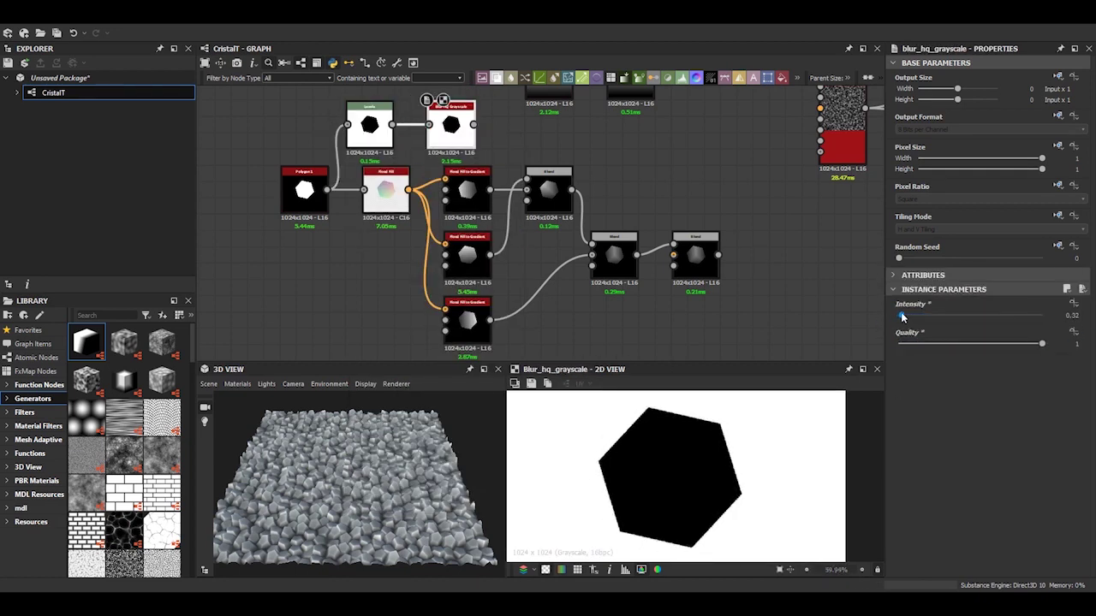
scroll(668, 460, "up", 8)
left_click_drag(907, 318, 908, 309)
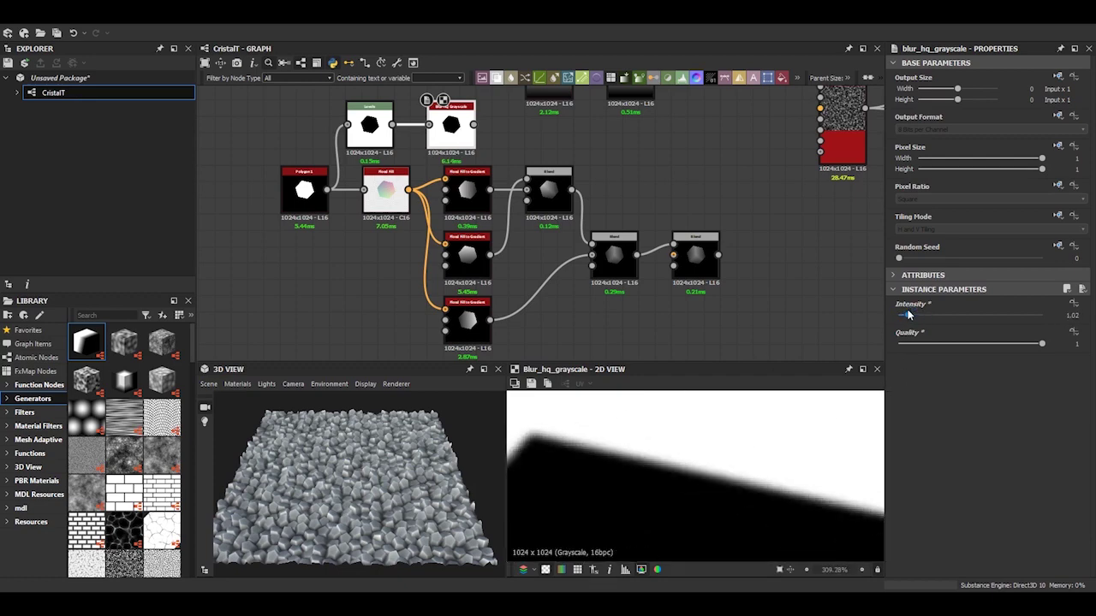
scroll(477, 219, "down", 3)
double_click(552, 265)
scroll(666, 505, "down", 8)
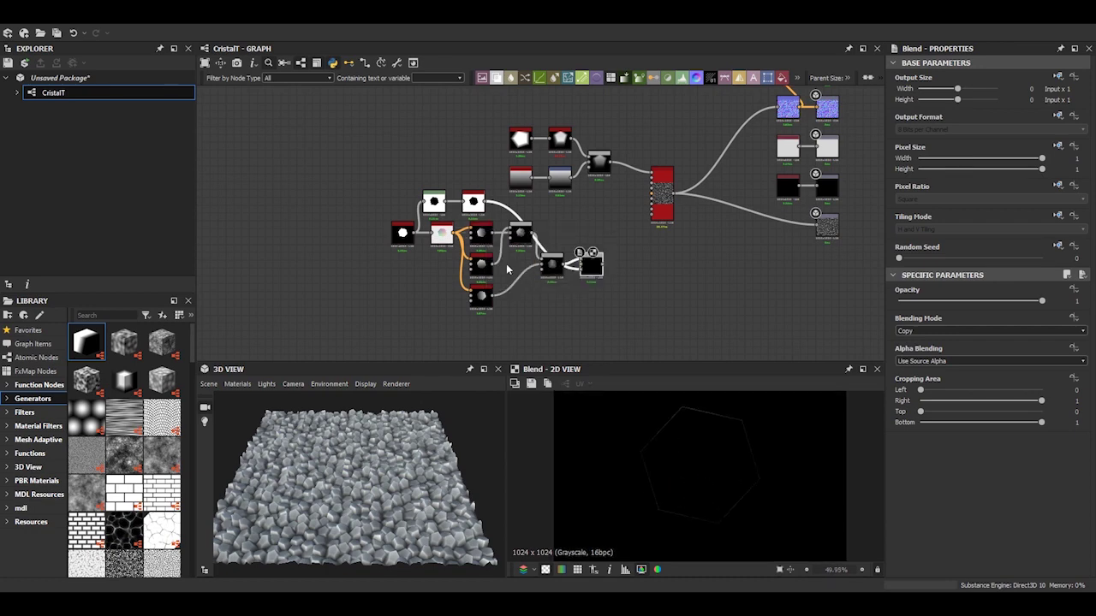
scroll(614, 261, "up", 3)
Wire the blurred hexagon into the last Blend, keeping its blending mode on Copy
left_click(904, 331)
left_click(909, 348)
scroll(907, 331, "up", 2)
middle_click_drag(570, 233, 601, 257)
mouse_move(619, 276)
left_mouse_down()
mouse_move(601, 257)
mouse_move(635, 251)
left_mouse_up()
left_click(903, 332)
left_click(906, 339)
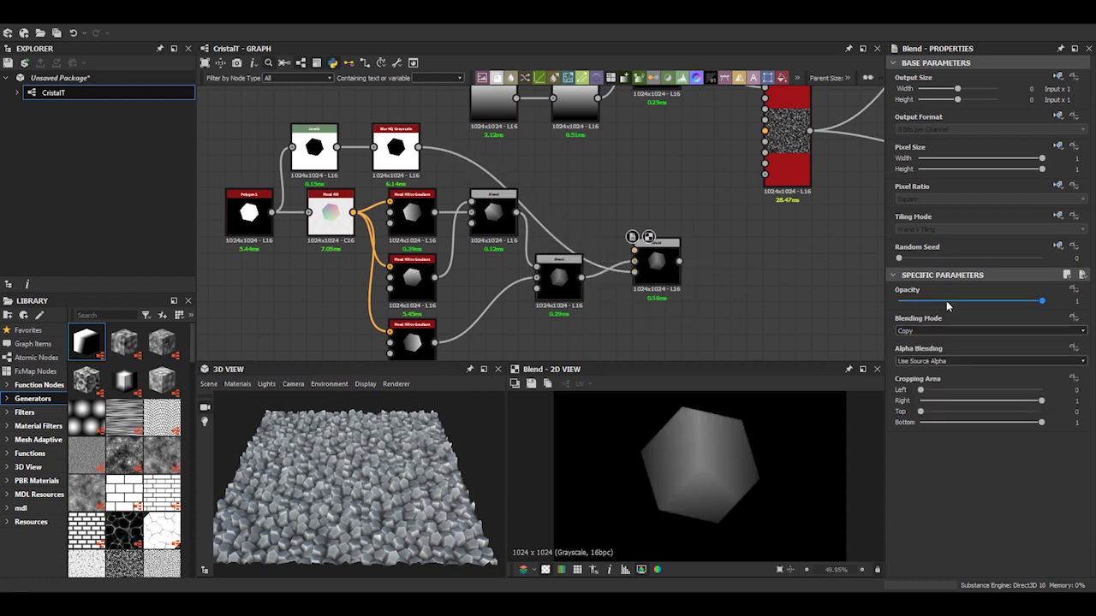
scroll(700, 401, "up", 3)
scroll(700, 401, "up", 2)
Raise the Blur HQ Grayscale intensity to about 1.4
left_click(385, 143)
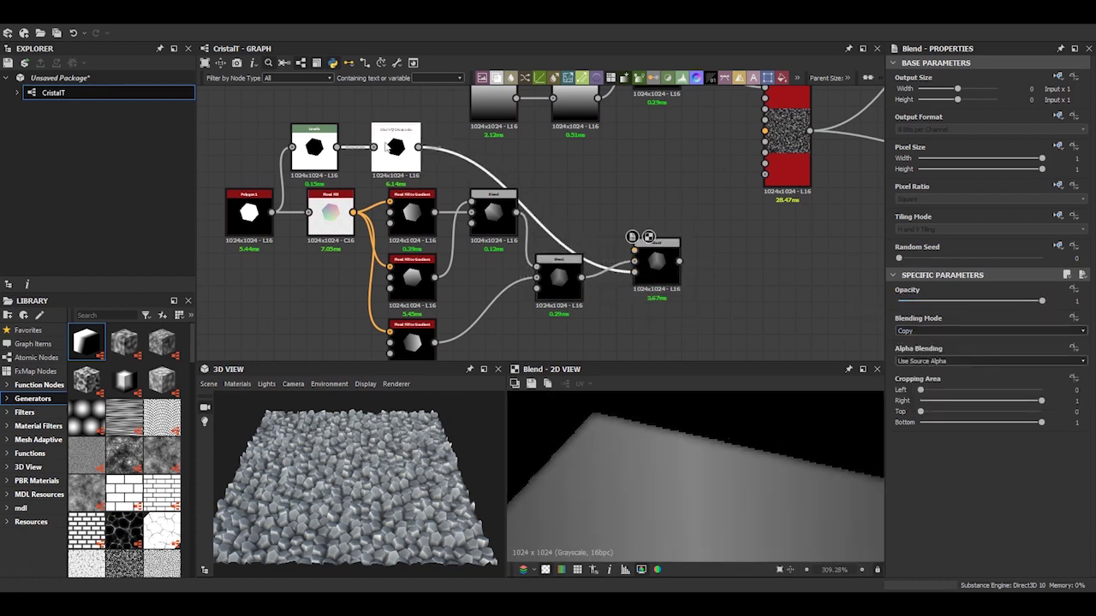
left_click(389, 148)
left_click(910, 319)
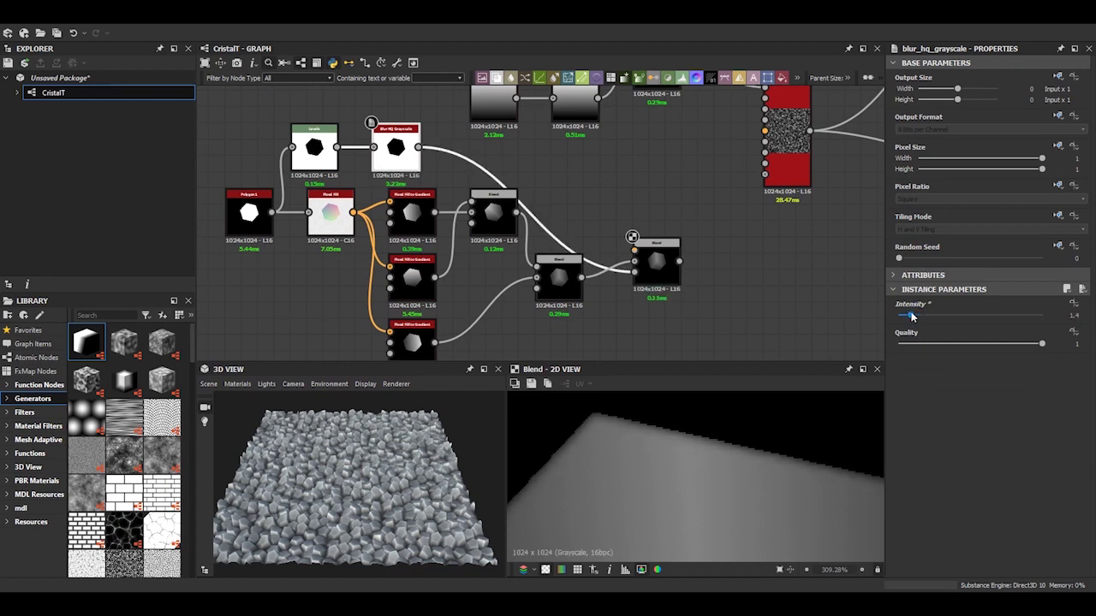
scroll(650, 283, "down", 2)
scroll(642, 266, "down", 1)
left_click(640, 260)
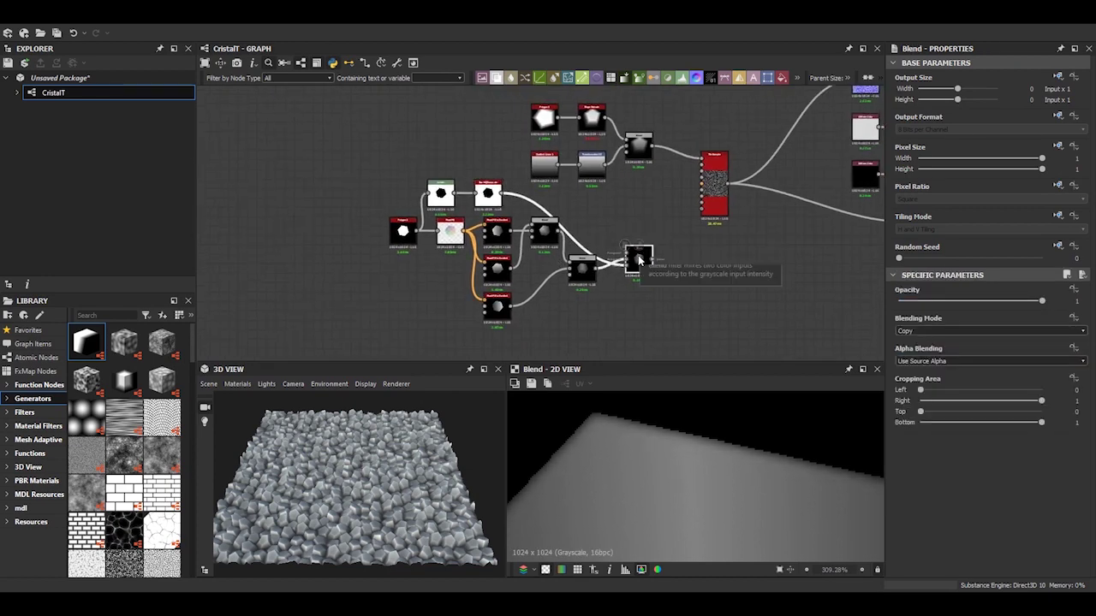
scroll(638, 255, "up", 1)
Add a Shape Extrude node after the hexagon Blend and shift the crystal nodes up-left
scroll(634, 253, "up", 1)
key("space")
type("sha")
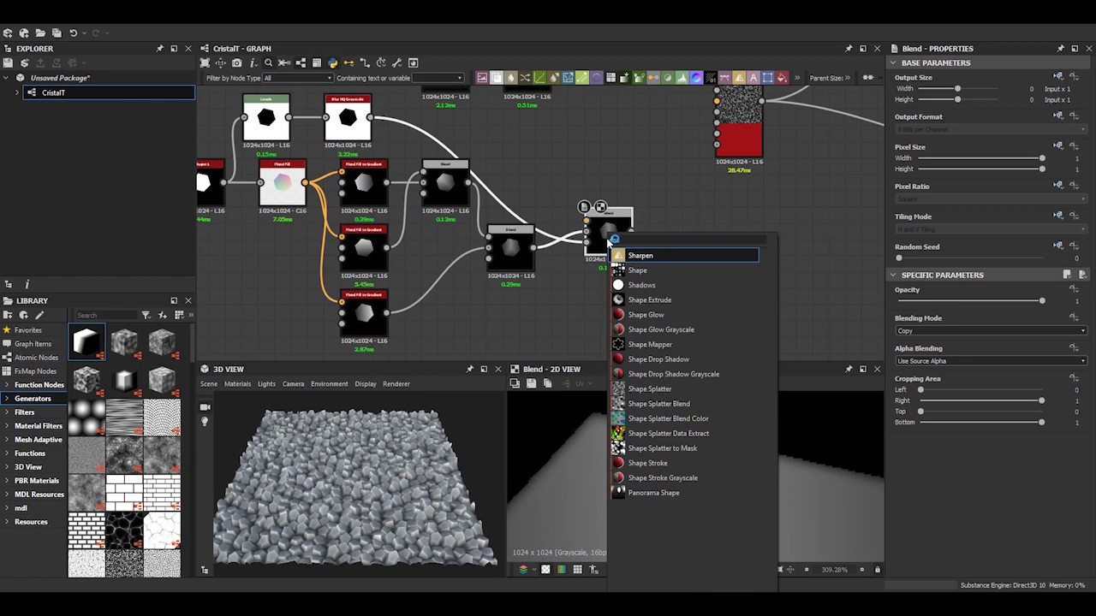
left_click(649, 299)
scroll(676, 249, "down", 3)
left_click_drag(434, 179, 671, 298)
left_click_drag(682, 249, 632, 229)
scroll(633, 224, "up", 2)
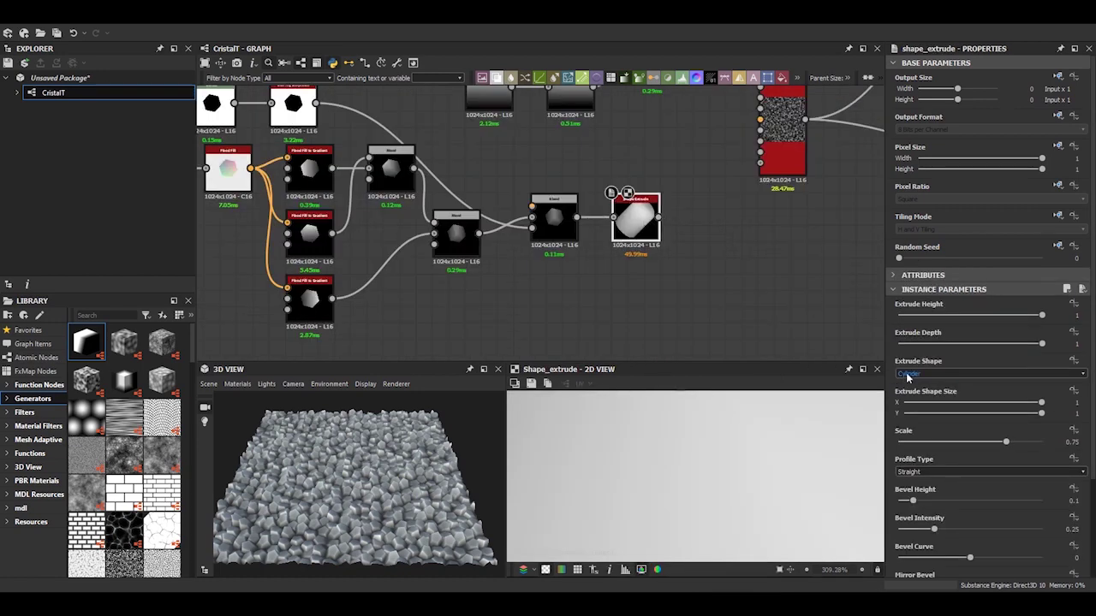
scroll(907, 378, "down", 1)
scroll(723, 445, "down", 5)
scroll(701, 473, "down", 3)
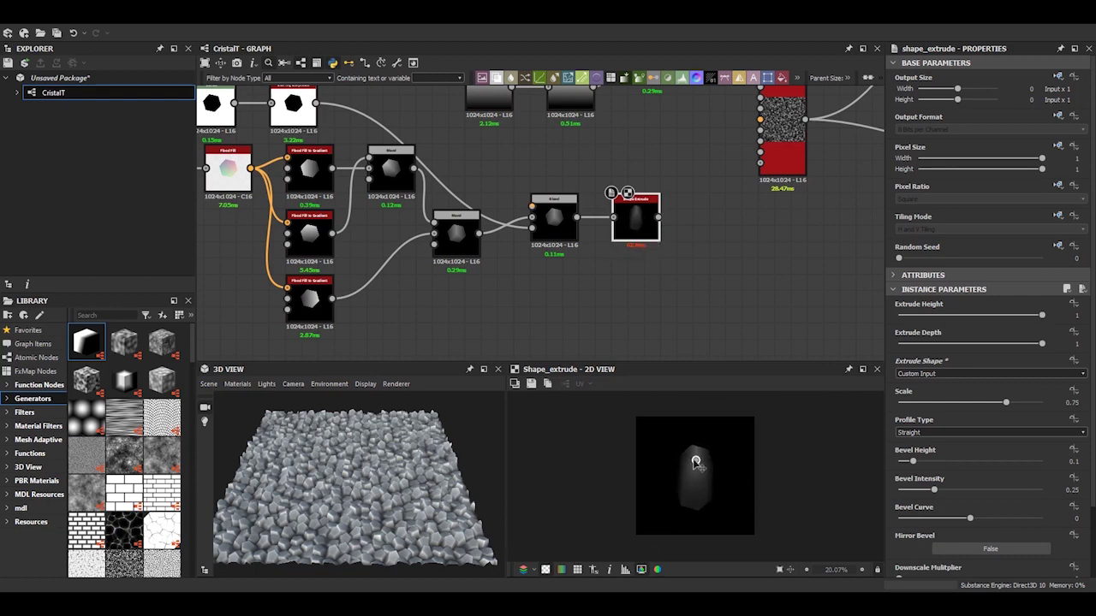
scroll(583, 255, "down", 3)
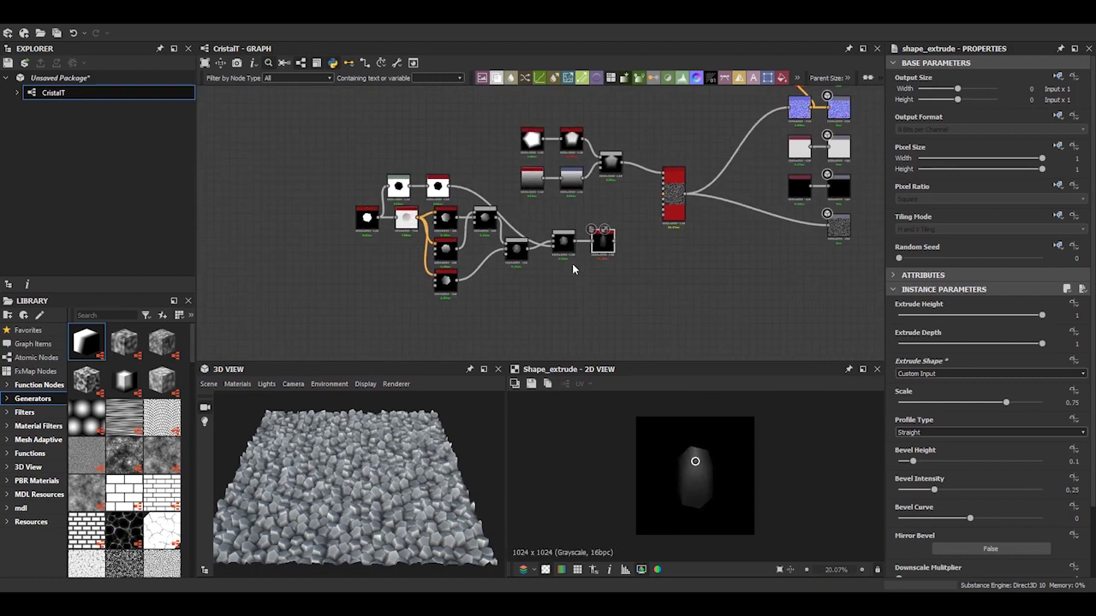
Rearrange the graph nodes and insert a Blend node after Shape Extrude
left_click_drag(329, 200, 525, 255)
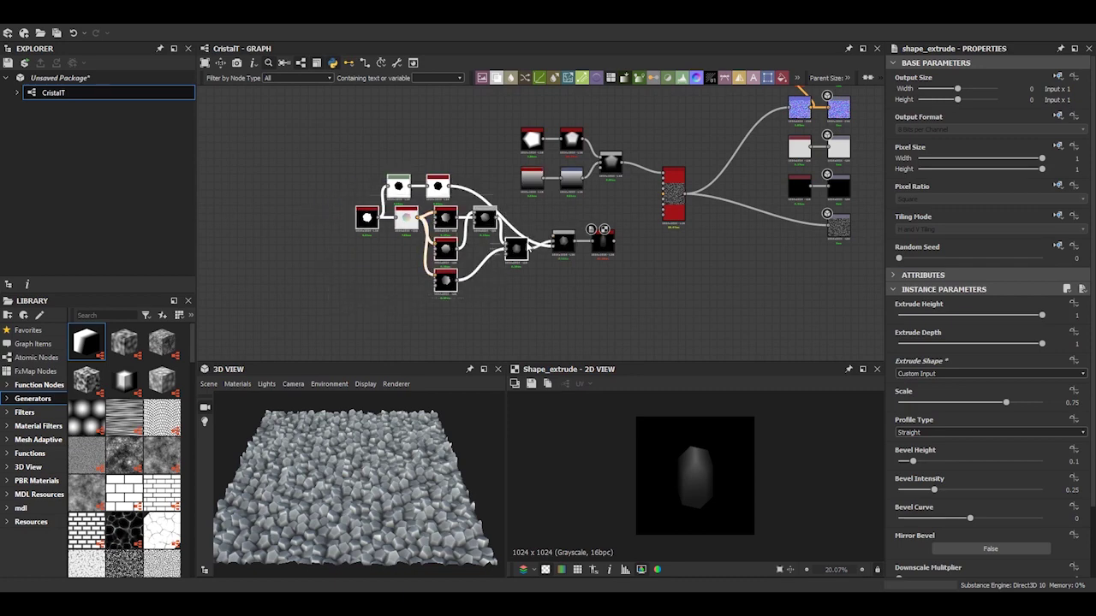
mouse_move(599, 246)
left_mouse_down()
mouse_move(537, 285)
mouse_move(479, 285)
left_mouse_up()
key("space")
left_click(565, 262)
scroll(565, 268, "up", 1)
key("space")
Paste a Gradient Linear and Transformation 2D pair, wire it into the new Blend, and offset it
type("grad")
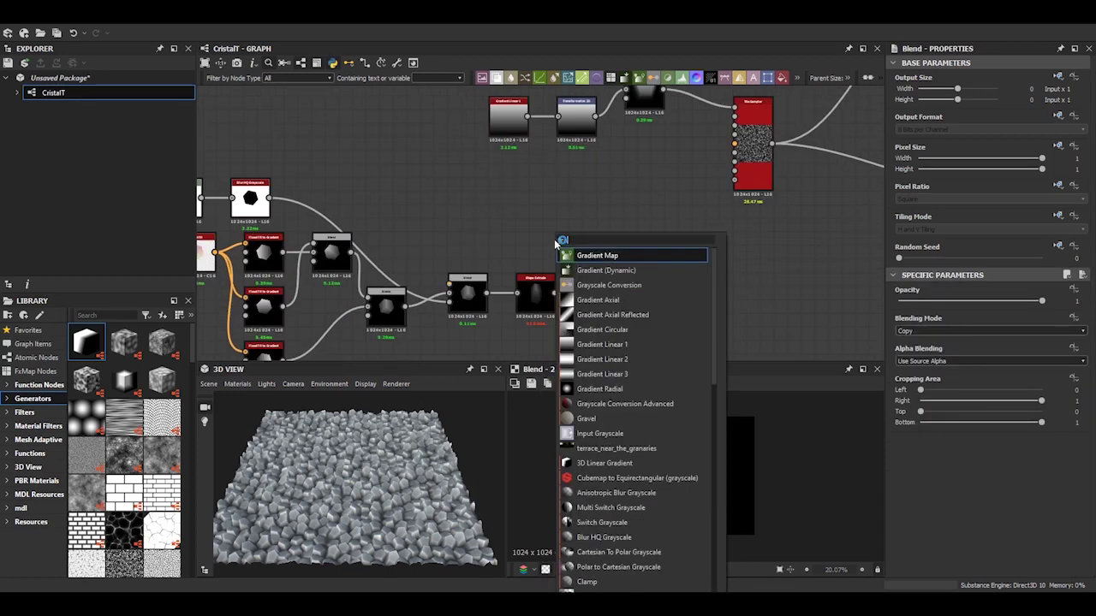
key("Escape")
key("ctrl+d")
left_click_drag(559, 184, 562, 289)
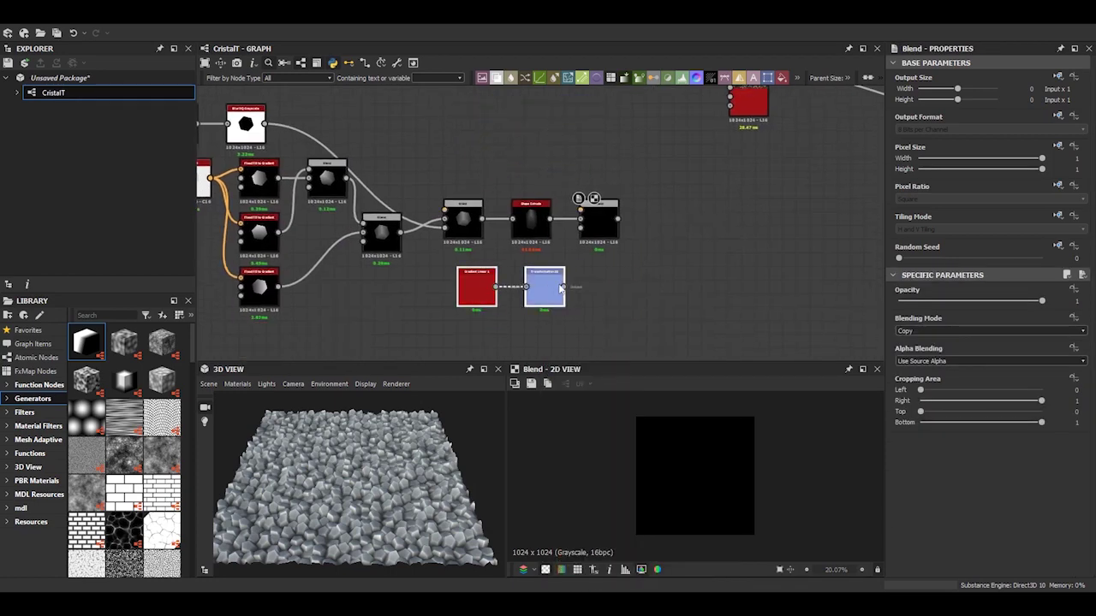
left_click_drag(591, 234, 589, 229)
left_click(613, 224)
left_click(546, 276)
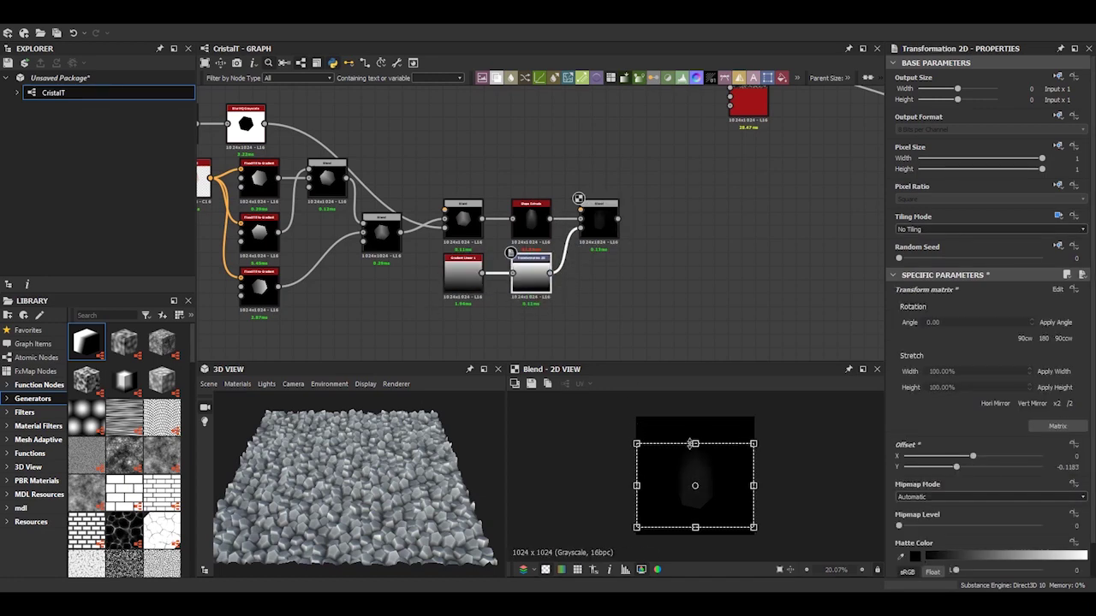
mouse_move(693, 443)
left_mouse_down()
mouse_move(693, 511)
mouse_move(687, 490)
left_mouse_up()
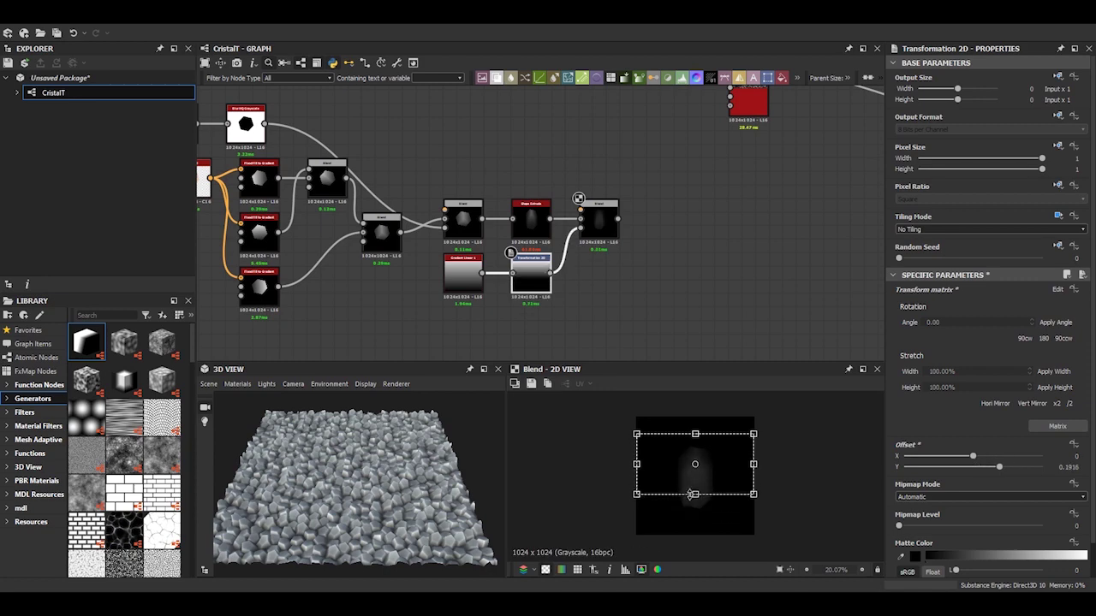
Put Shape Extrude in the Blend background, set Multiply, and tune the gradient Offset Y to 0.0091
left_click(599, 224)
scroll(590, 227, "up", 2)
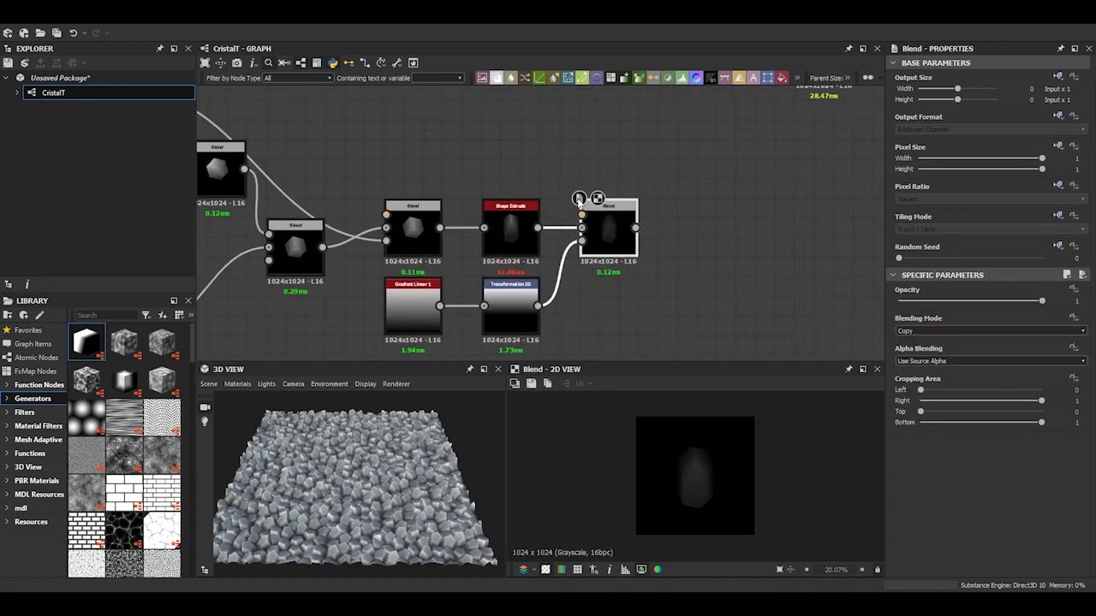
mouse_move(584, 243)
left_mouse_down()
mouse_move(561, 245)
mouse_move(581, 227)
left_mouse_up()
left_click_drag(537, 305, 581, 241)
left_click(1005, 331)
left_click(970, 353)
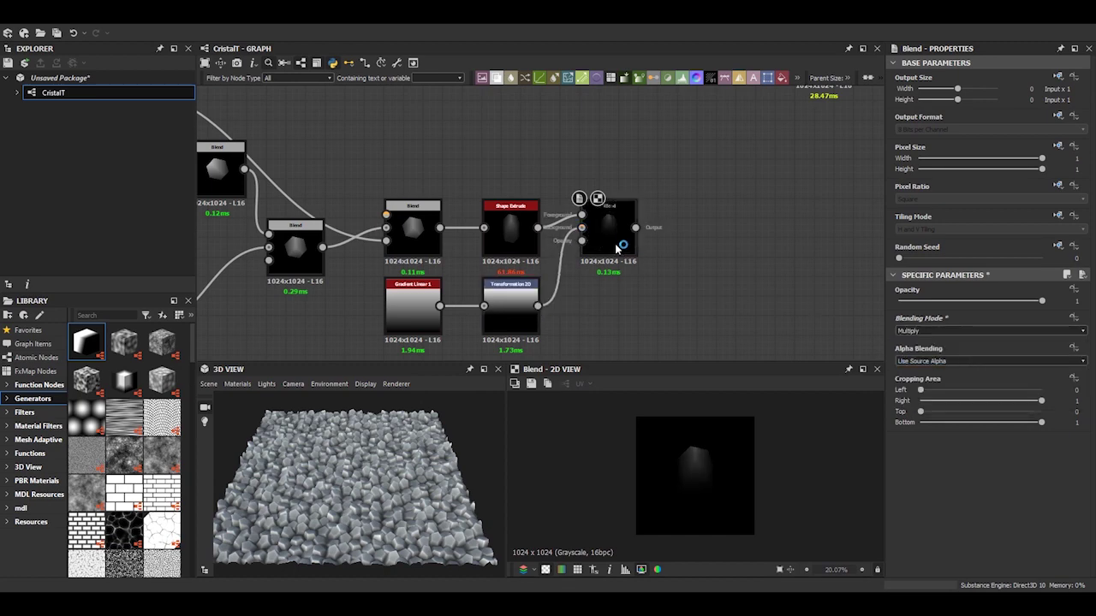
left_click(511, 304)
mouse_move(700, 498)
left_mouse_down()
mouse_move(696, 416)
mouse_move(696, 443)
left_mouse_up()
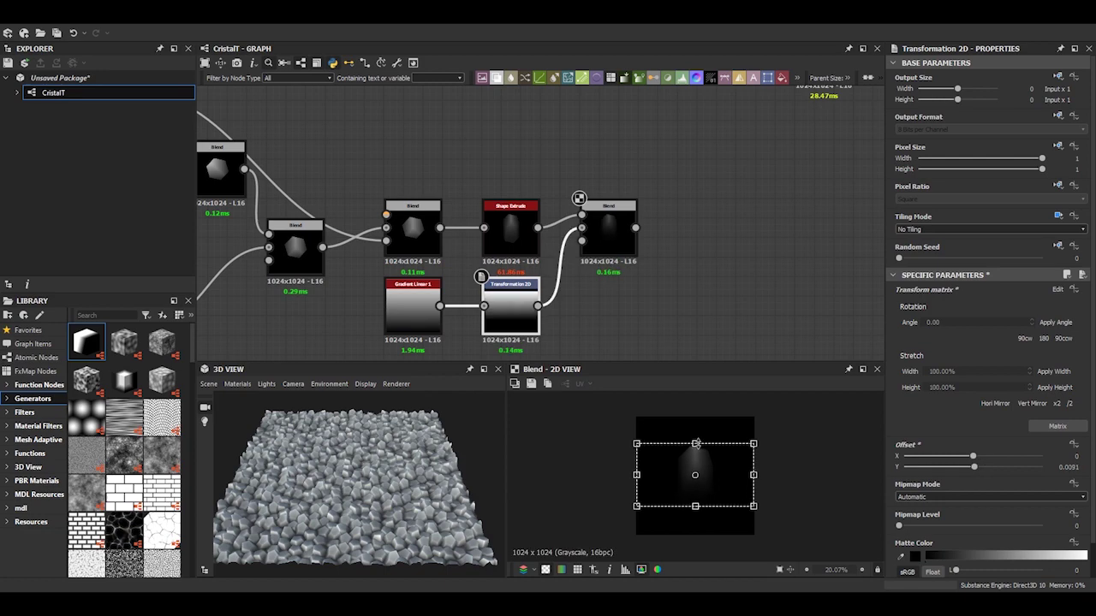
scroll(639, 300, "down", 3)
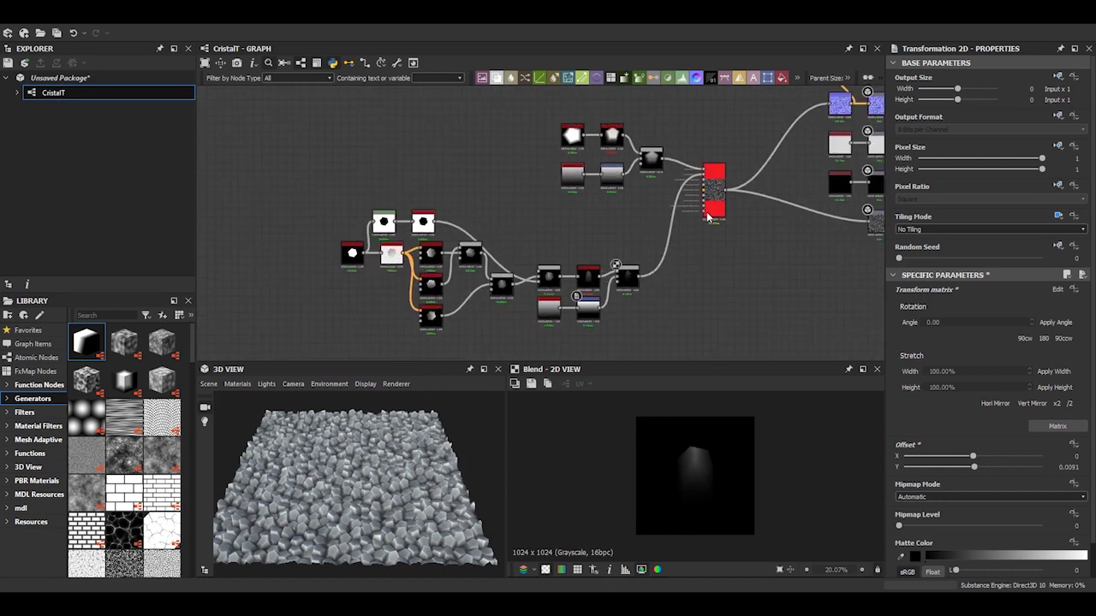
Raise the Tile Sampler's Pattern Input Number from 1 to 2
double_click(714, 187)
scroll(996, 439, "down", 5)
scroll(997, 439, "down", 2)
scroll(998, 444, "down", 5)
scroll(998, 445, "down", 3)
scroll(998, 446, "down", 6)
scroll(955, 458, "up", 12)
scroll(960, 318, "up", 3)
left_click_drag(913, 210, 931, 210)
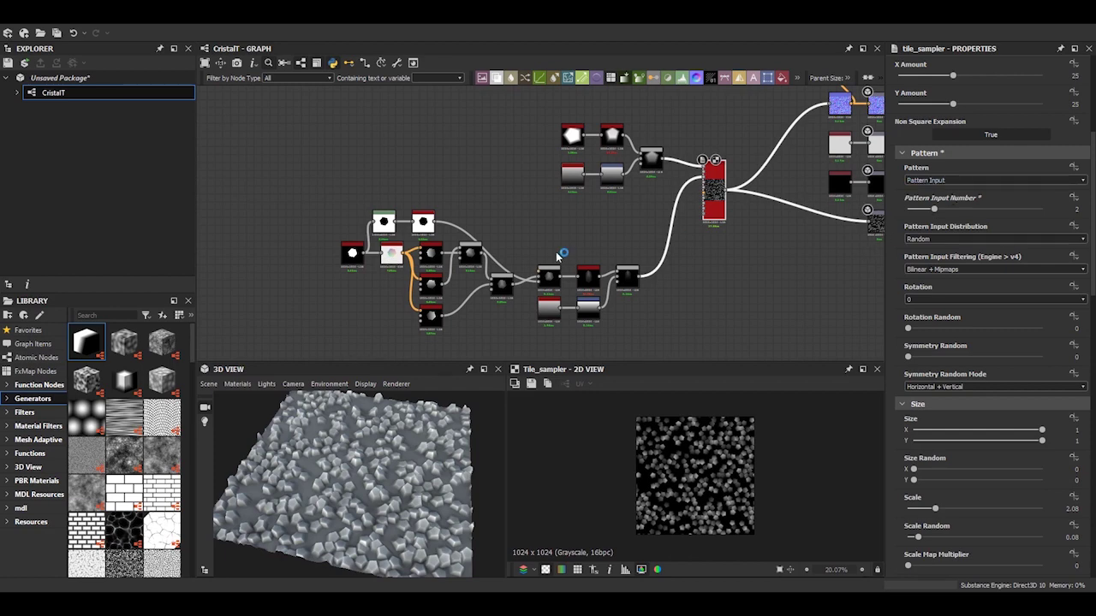
Check the faded crystal Blend feeding the second pattern input and preview the Tile Sampler
scroll(676, 193, "up", 2)
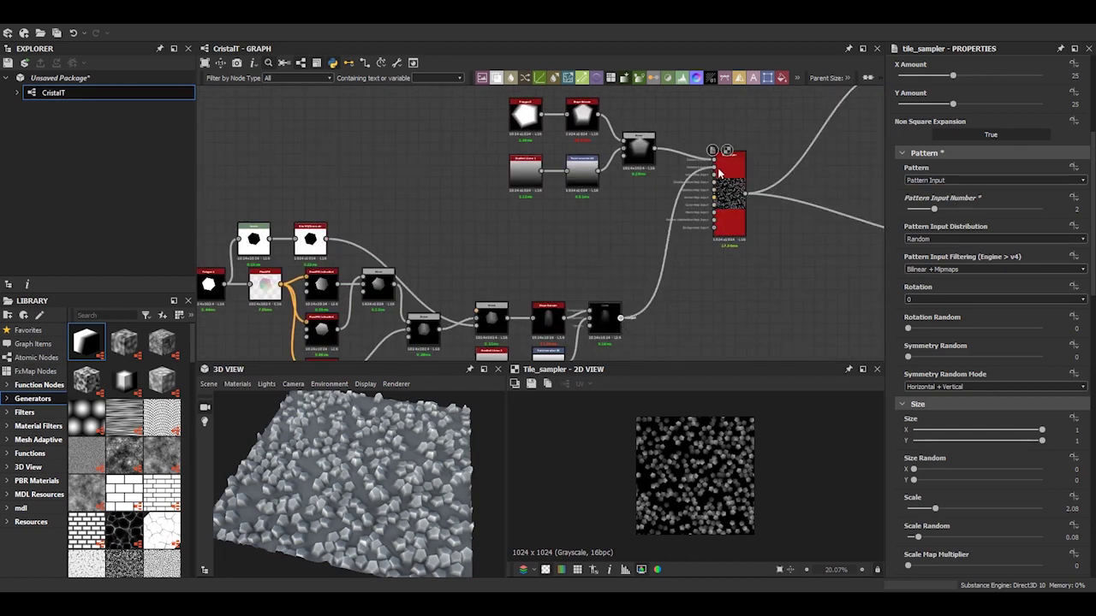
left_click(604, 319)
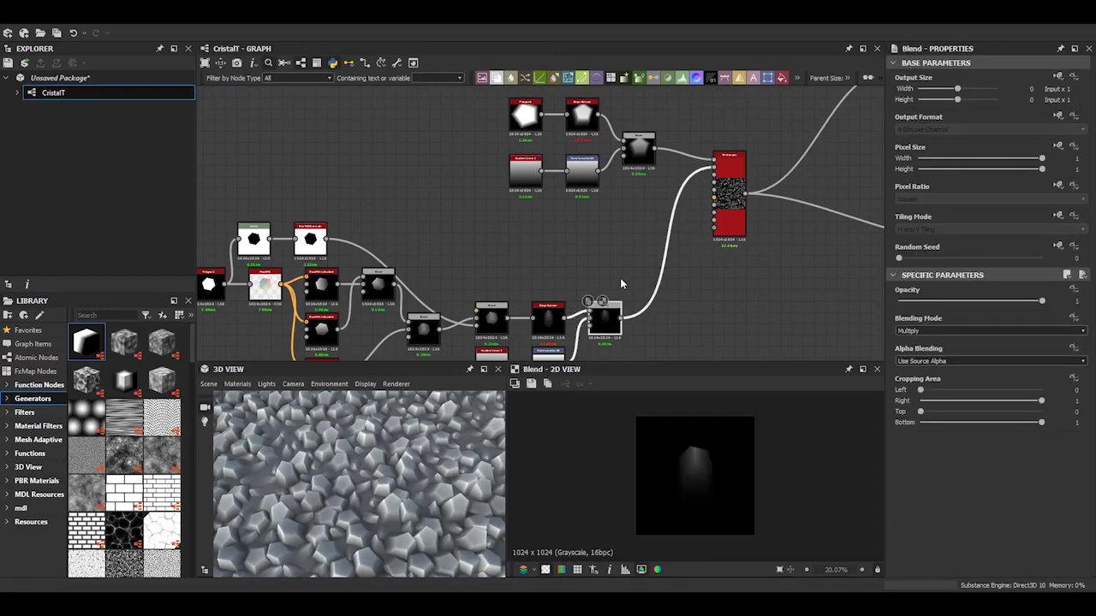
middle_click_drag(604, 323, 610, 266)
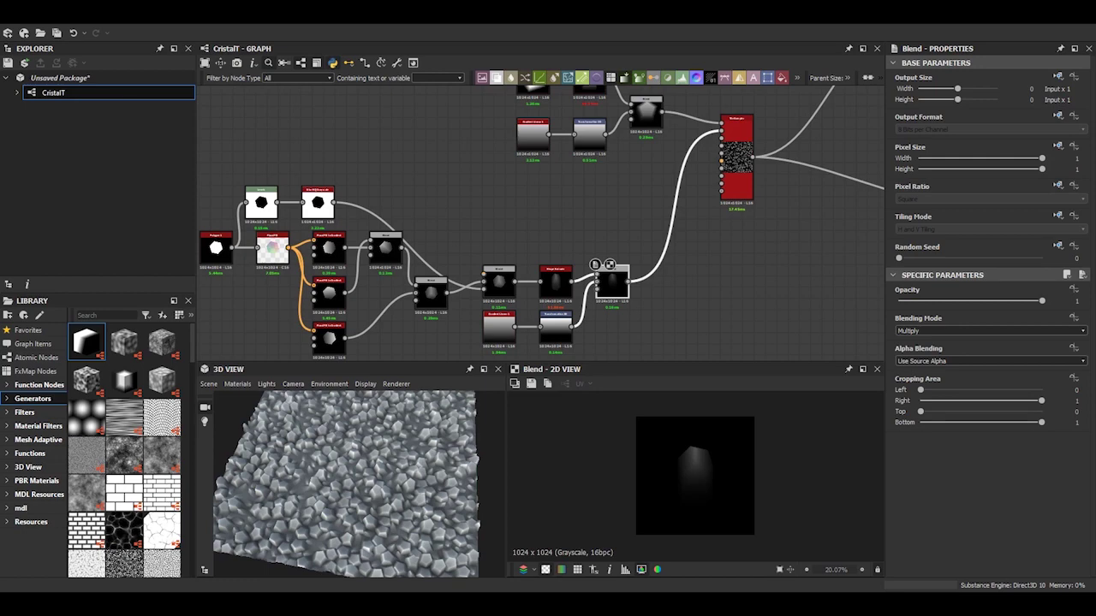
double_click(736, 159)
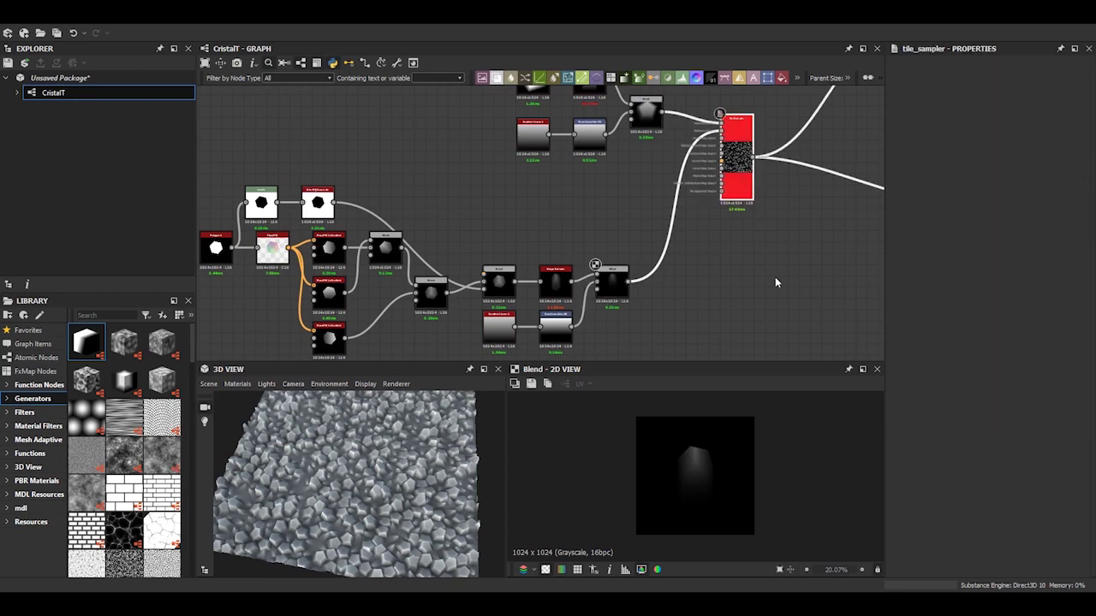
Insert a Levels node after the crystal Blend node
left_click(611, 283)
key("space")
type("le")
key("Return")
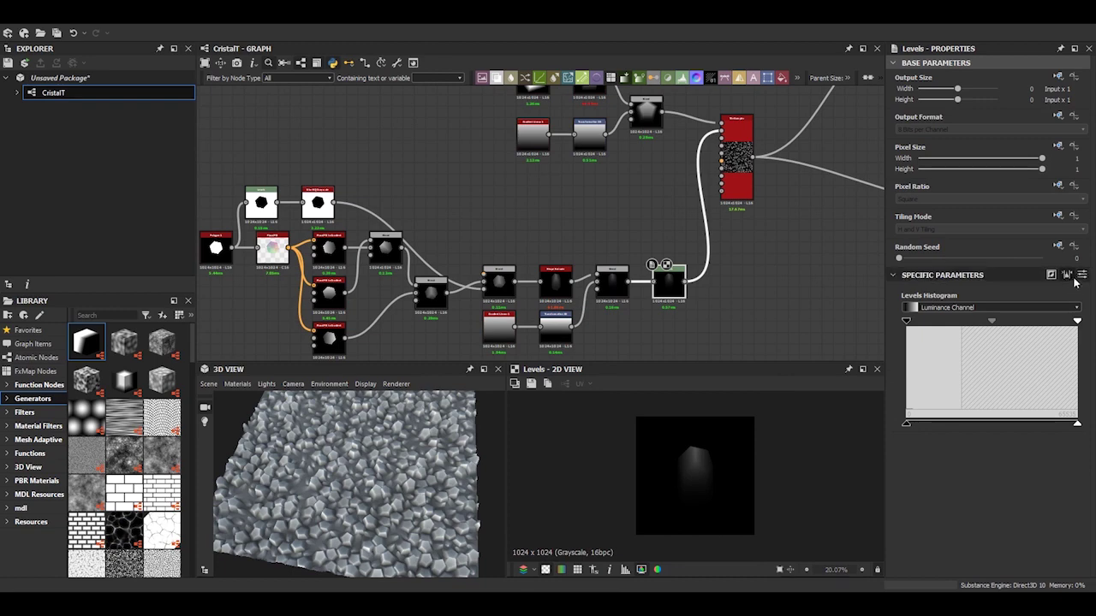
scroll(362, 458, "up", 2)
scroll(361, 458, "down", 3)
scroll(658, 315, "up", 2)
scroll(657, 315, "down", 1)
Set the second polygon's scale to 0.67
left_click(455, 235)
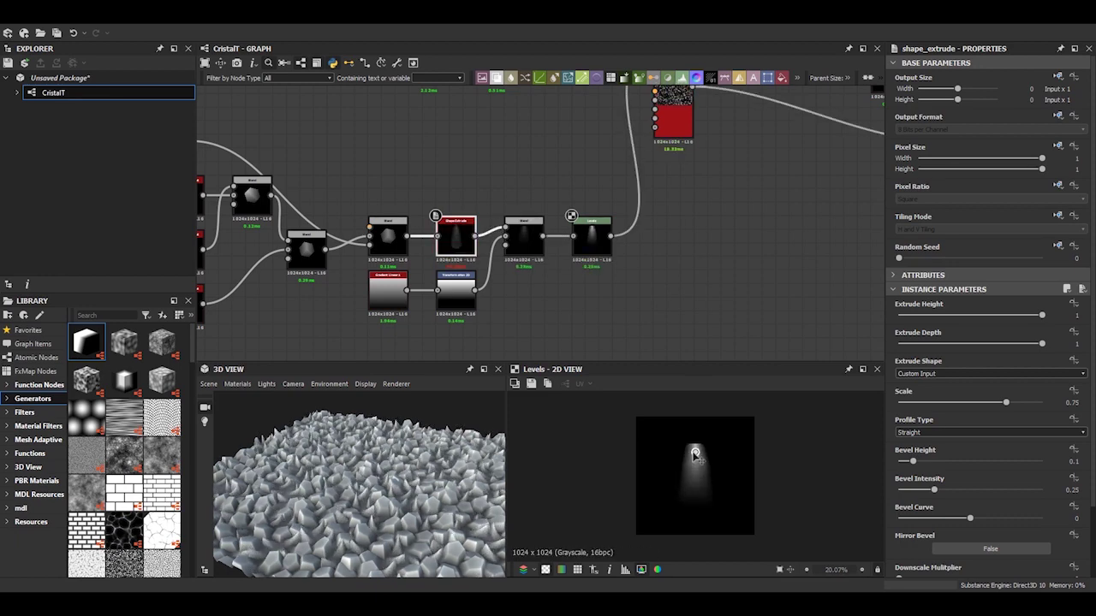
scroll(571, 251, "down", 2)
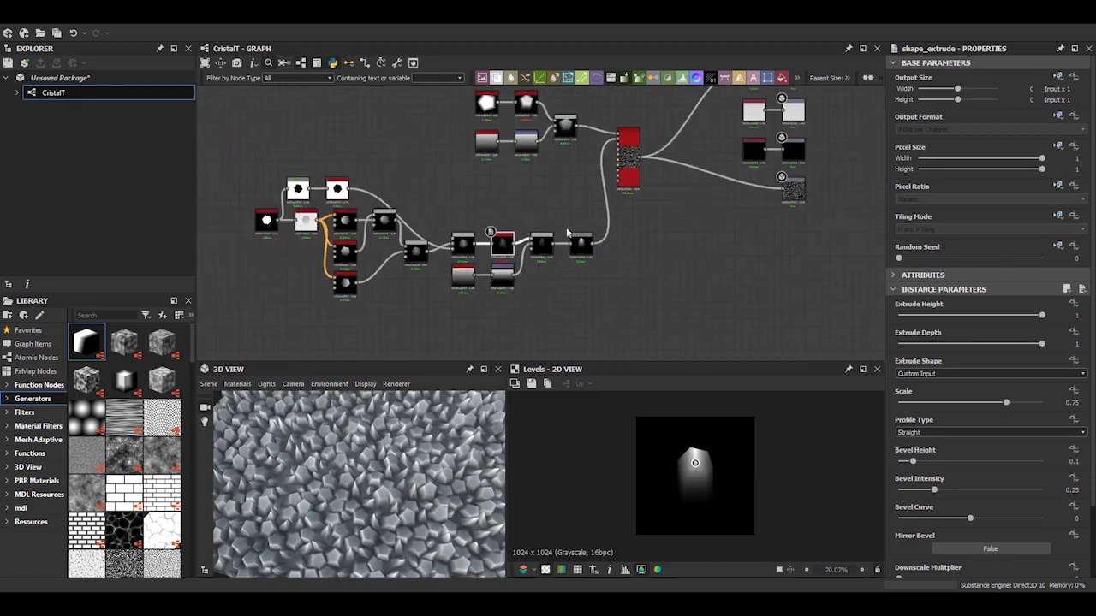
scroll(573, 168, "up", 2)
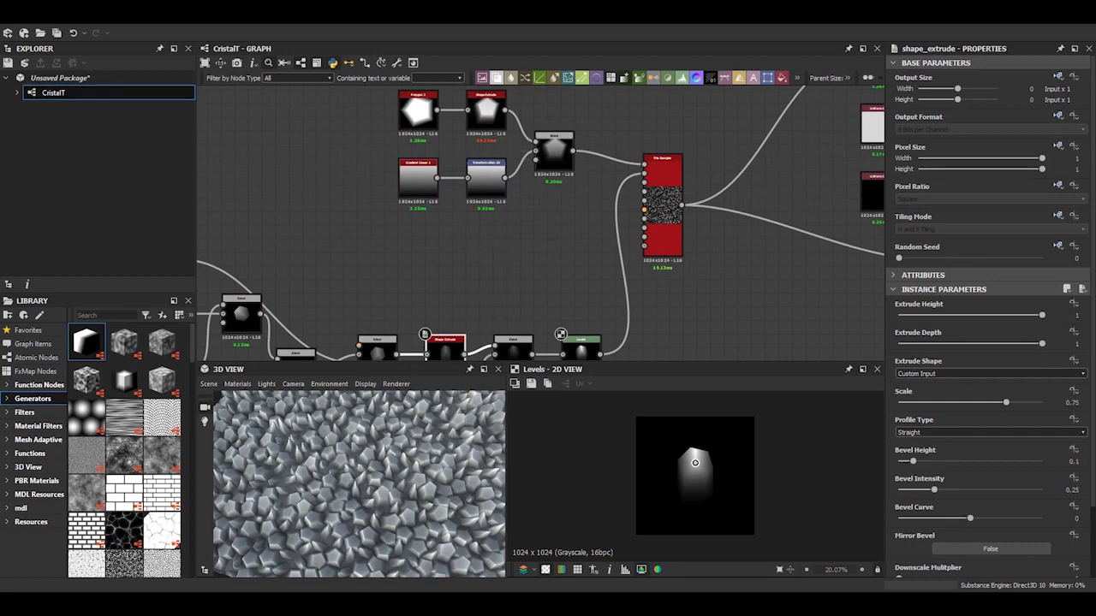
scroll(461, 294, "down", 1)
left_click(471, 171)
left_click_drag(970, 378, 1056, 375)
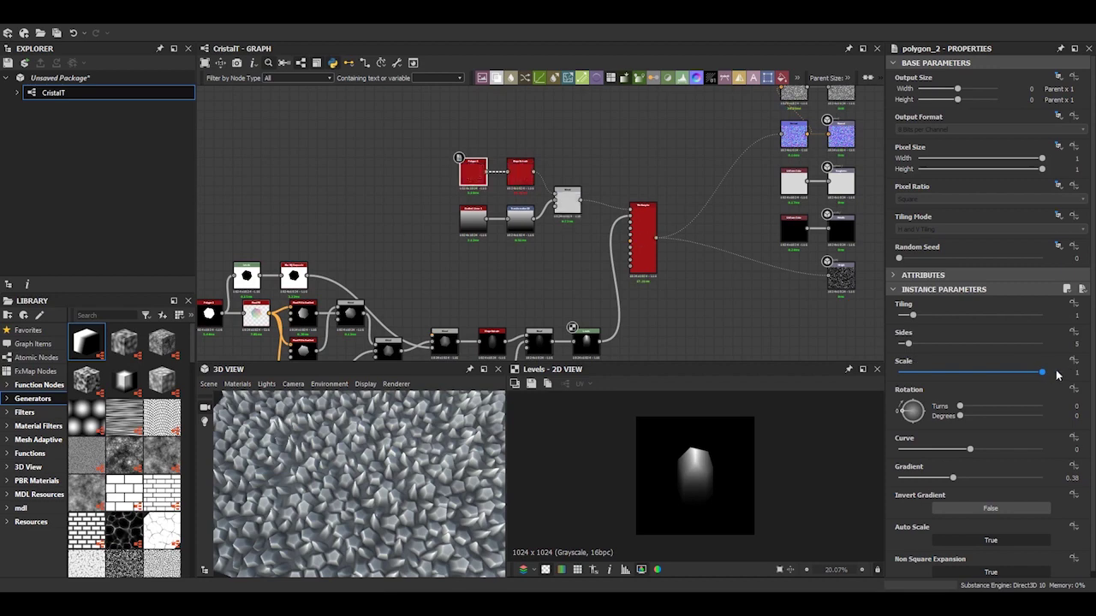
left_click_drag(1042, 372, 1005, 373)
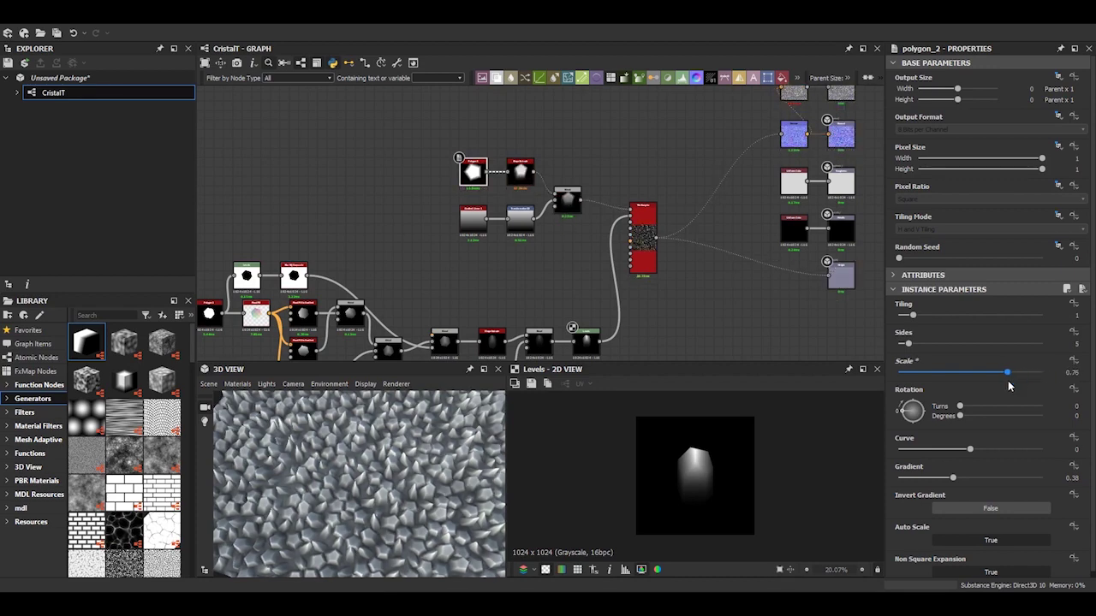
left_click_drag(1005, 378, 995, 379)
Set the first polygon's scale to 0.71
middle_click_drag(598, 277, 592, 229)
left_click(583, 294)
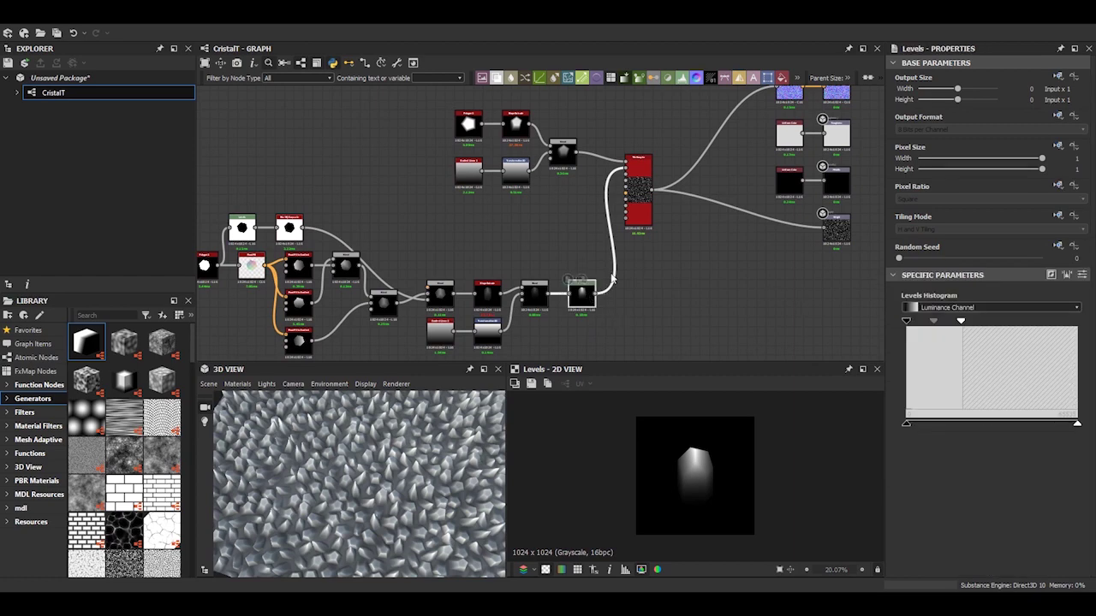
scroll(612, 278, "up", 5)
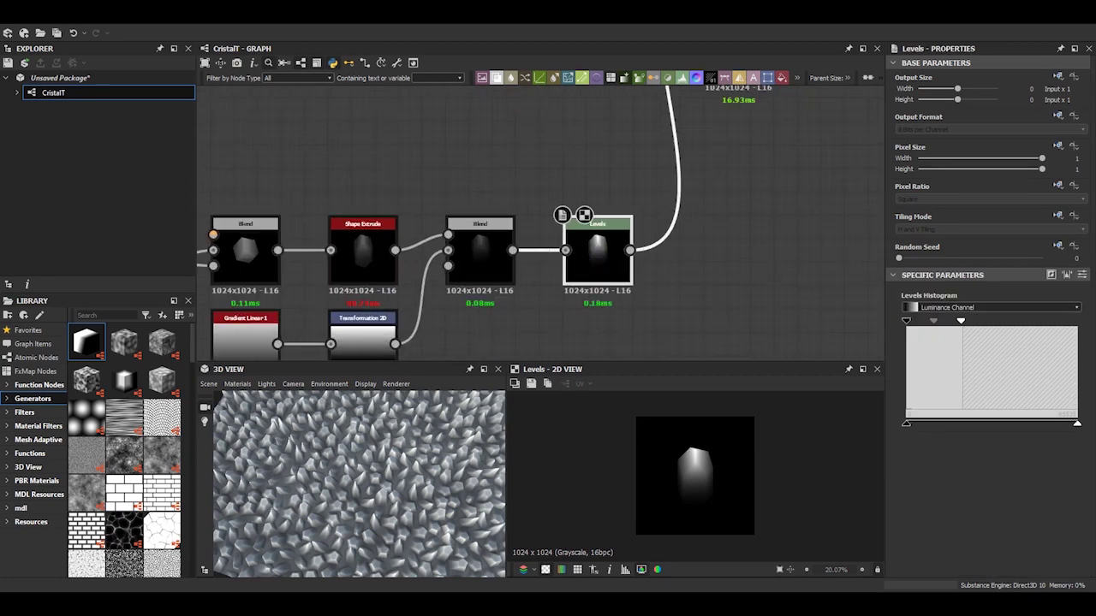
scroll(425, 254, "down", 5)
scroll(294, 225, "up", 1)
left_click(294, 224)
mouse_move(993, 413)
left_mouse_down()
mouse_move(1042, 412)
mouse_move(982, 415)
left_mouse_up()
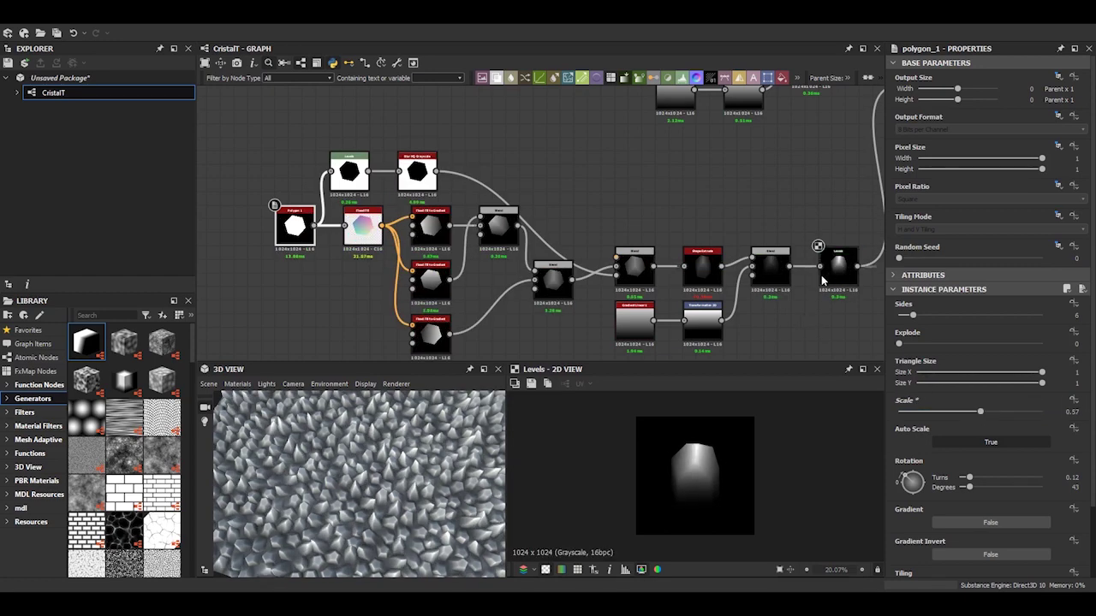
Shift the gradient's Transformation 2D upward to Offset Y -0.0194 and squash it vertically
left_click(821, 275)
middle_click_drag(821, 275, 736, 259)
left_click(616, 304)
mouse_move(695, 443)
left_mouse_down()
mouse_move(695, 419)
mouse_move(698, 452)
left_mouse_up()
left_click_drag(694, 537, 695, 517)
left_click_drag(360, 514, 368, 454)
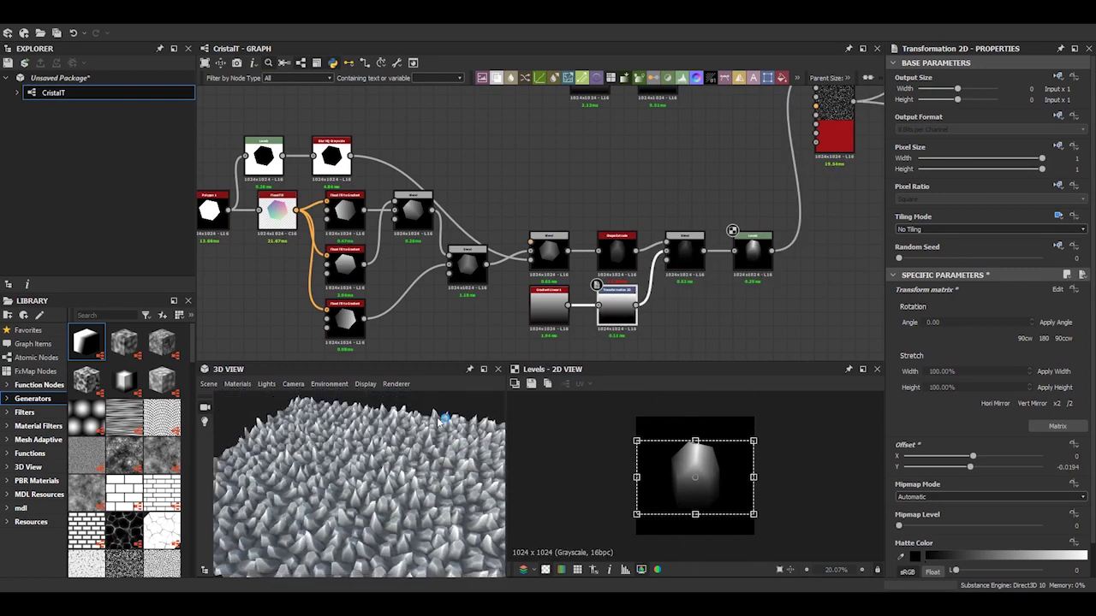
Preview the Tile Sampler's scattered pentagon crystals
scroll(758, 195, "up", 2)
scroll(758, 195, "down", 2)
scroll(626, 188, "down", 1)
middle_click_drag(625, 188, 620, 232)
double_click(702, 206)
scroll(683, 483, "up", 2)
scroll(676, 479, "up", 1)
mouse_move(736, 279)
middle_mouse_down()
mouse_move(542, 245)
mouse_move(613, 245)
middle_mouse_up()
key("space")
Insert an Auto Levels node after the Tile Sampler, replacing the undone Levels node
type("lev")
key("Return")
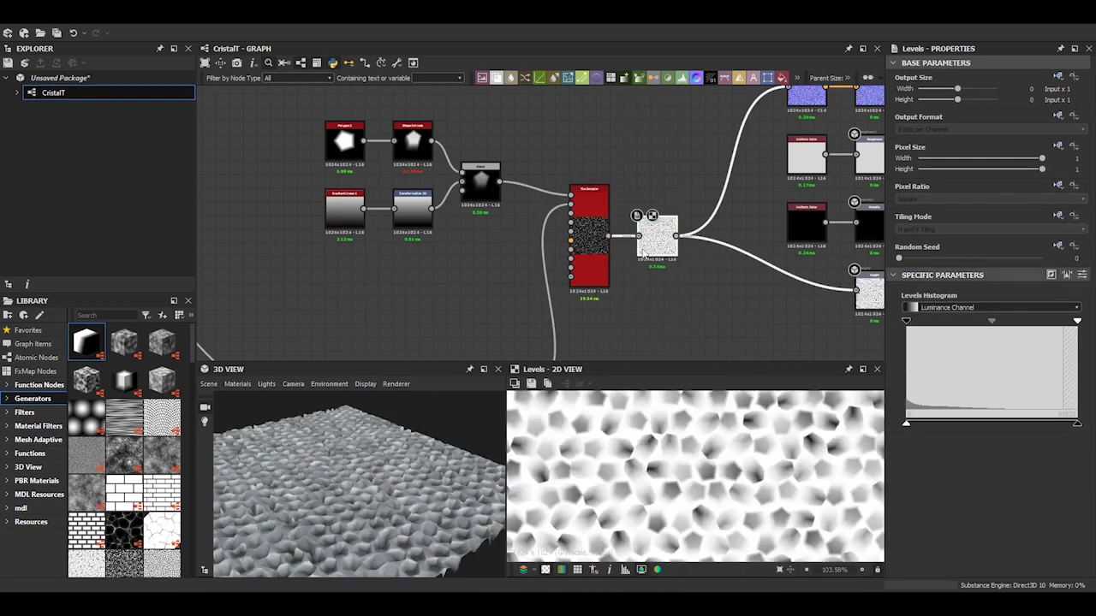
key("ctrl+z")
key("space")
type("auto")
key("Return")
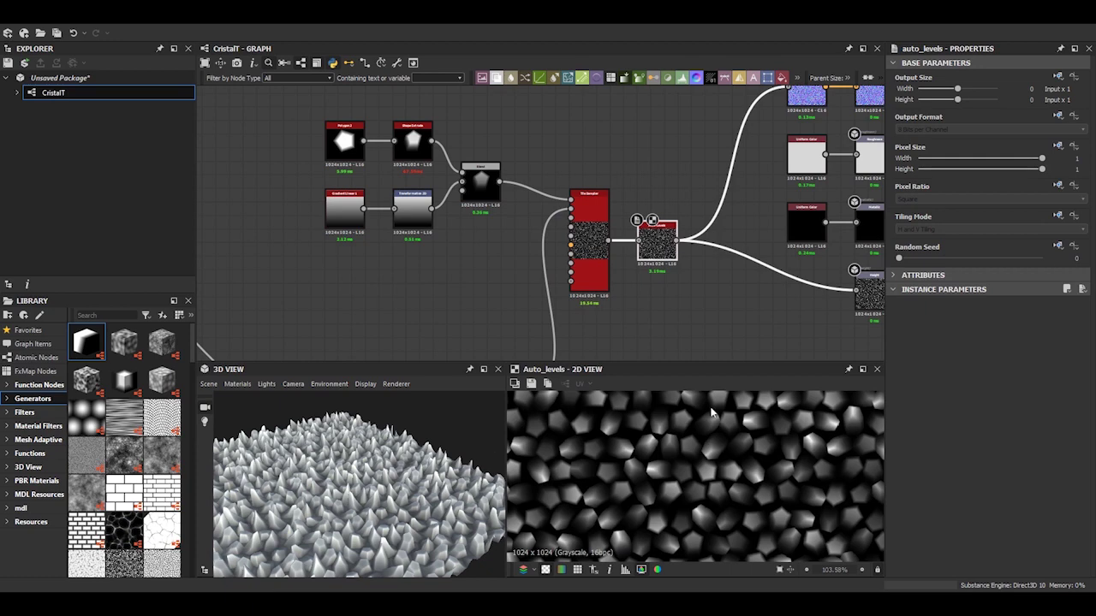
Preview the normal and height outputs and inspect the crystal surface in 3D
scroll(672, 253, "down", 2)
double_click(800, 124)
double_click(766, 293)
mouse_move(777, 269)
middle_mouse_down()
mouse_move(616, 342)
mouse_move(656, 237)
mouse_move(554, 383)
middle_mouse_up()
left_click_drag(368, 445, 365, 465)
mouse_move(482, 276)
middle_mouse_down()
mouse_move(542, 193)
mouse_move(636, 174)
mouse_move(654, 253)
middle_mouse_up()
double_click(549, 147)
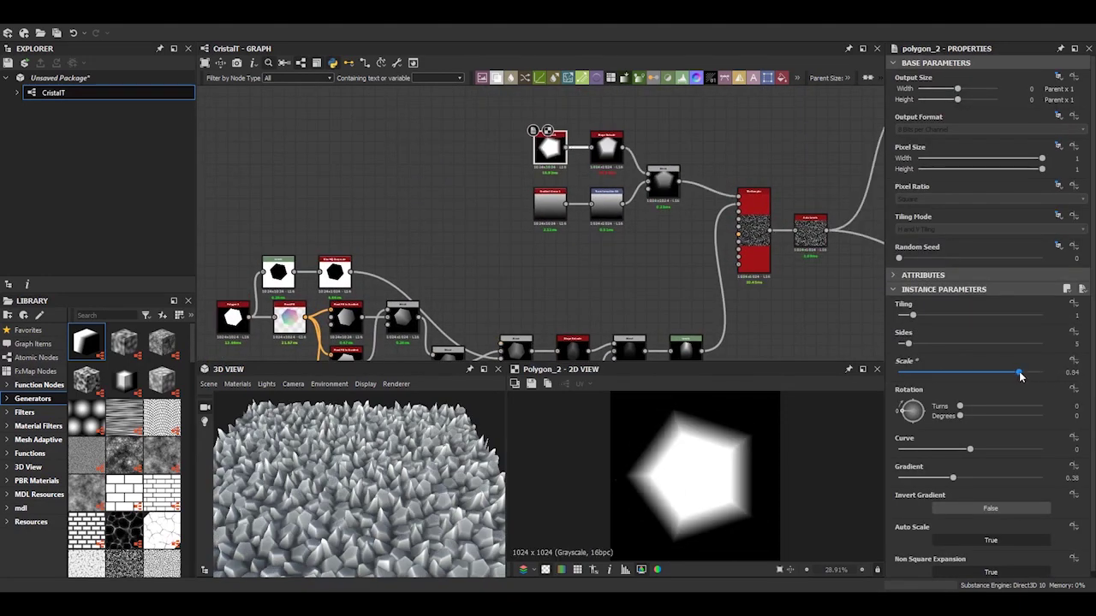
Shrink the Polygon 2 pentagon and nudge the second gradient's Offset Y
scroll(689, 419, "down", 1)
left_click_drag(1041, 373, 1000, 390)
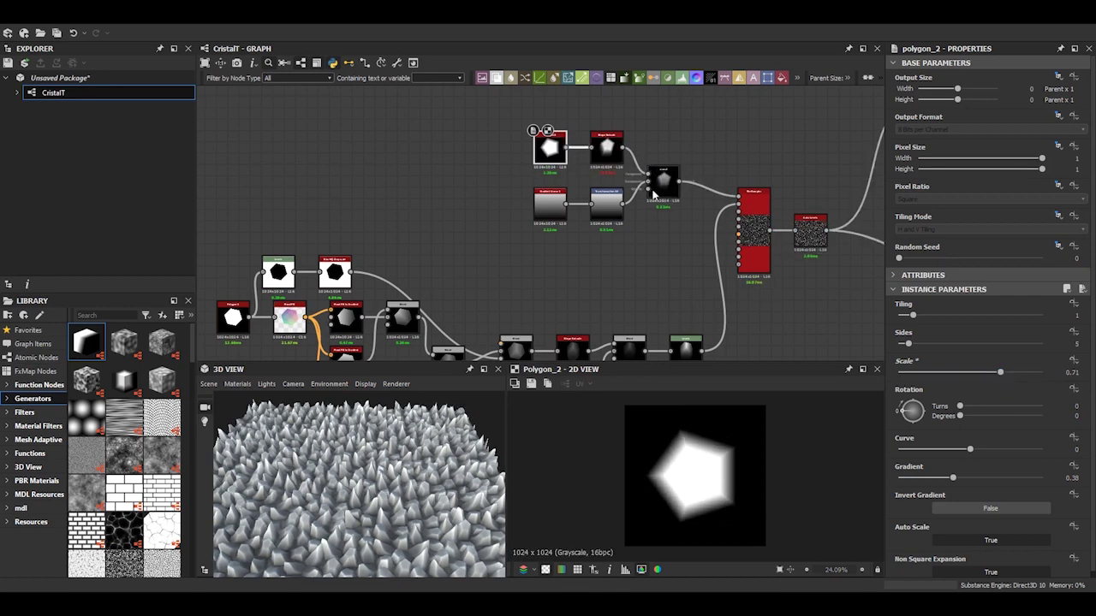
left_click(655, 194)
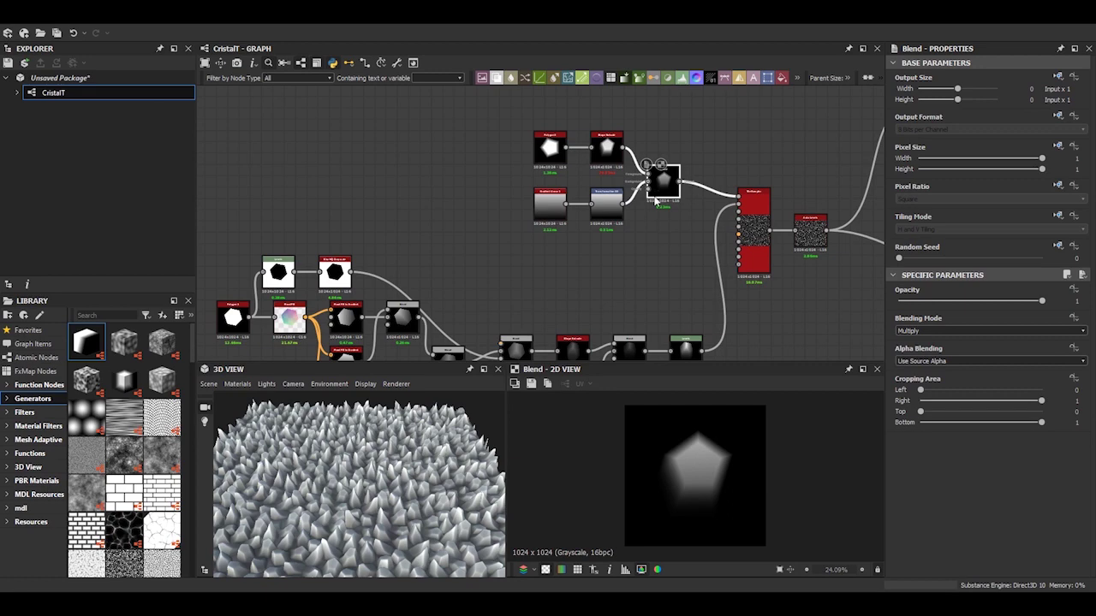
scroll(655, 200, "down", 3)
scroll(671, 190, "up", 3)
left_click(618, 214)
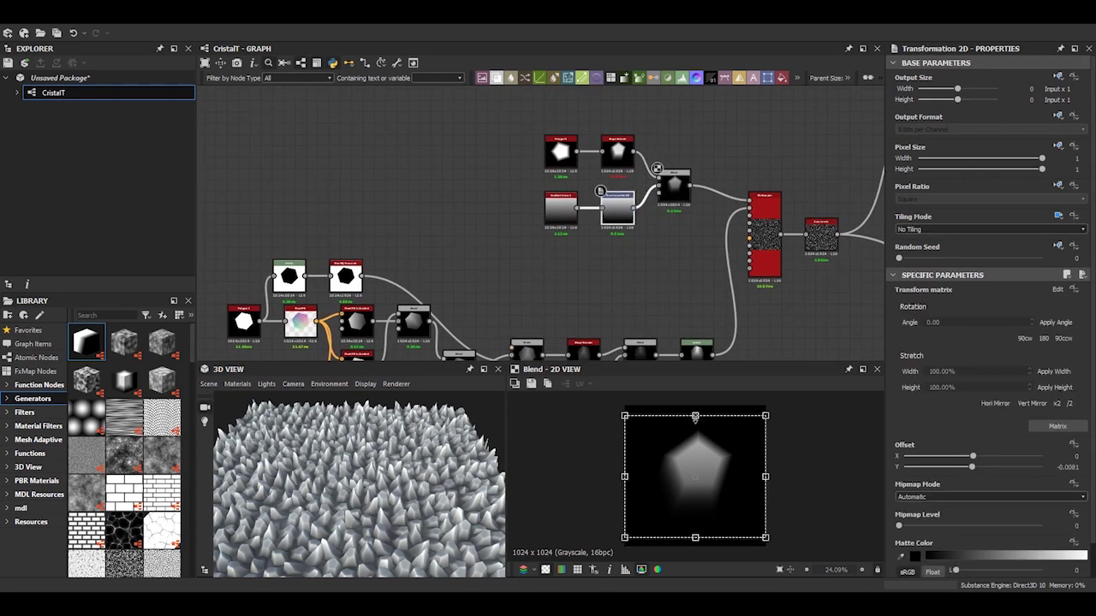
left_click_drag(695, 519, 698, 526)
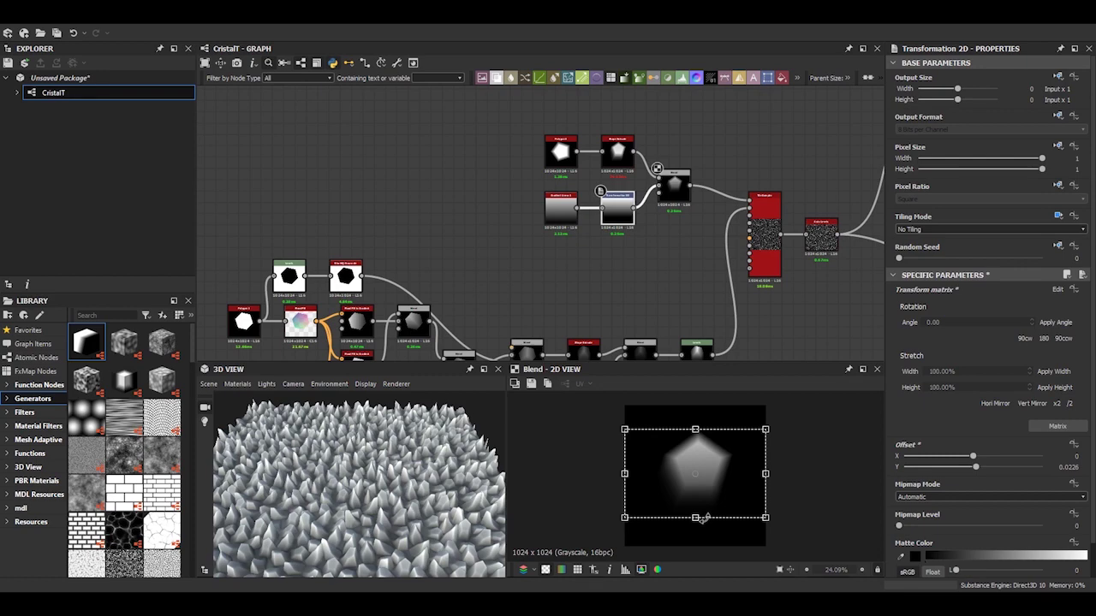
Select the first gradient's Transformation 2D and preview the Levels result
scroll(643, 264, "up", 3)
mouse_move(386, 479)
left_mouse_down()
mouse_move(310, 500)
mouse_move(291, 479)
left_mouse_up()
scroll(431, 296, "down", 3)
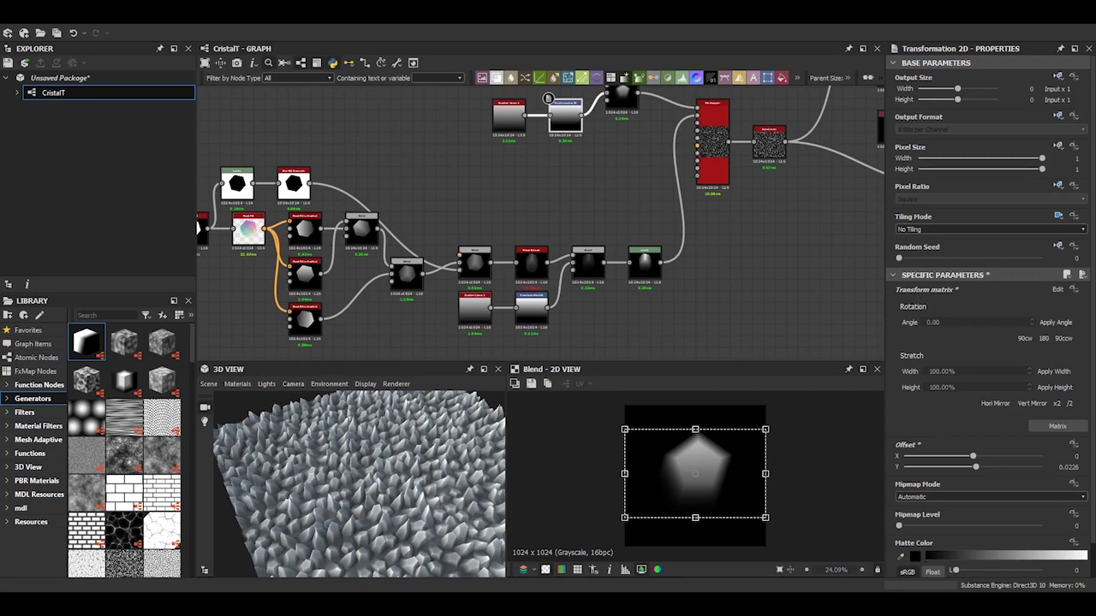
scroll(591, 262, "up", 1)
scroll(586, 257, "up", 2)
scroll(580, 249, "up", 2)
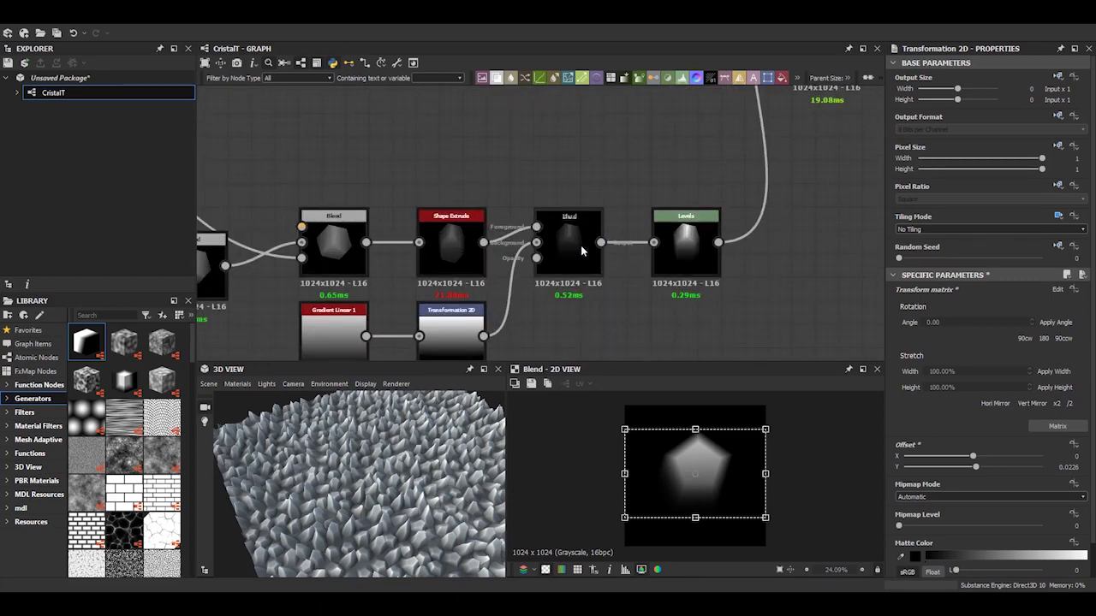
left_click(685, 244)
middle_click_drag(438, 345, 451, 311)
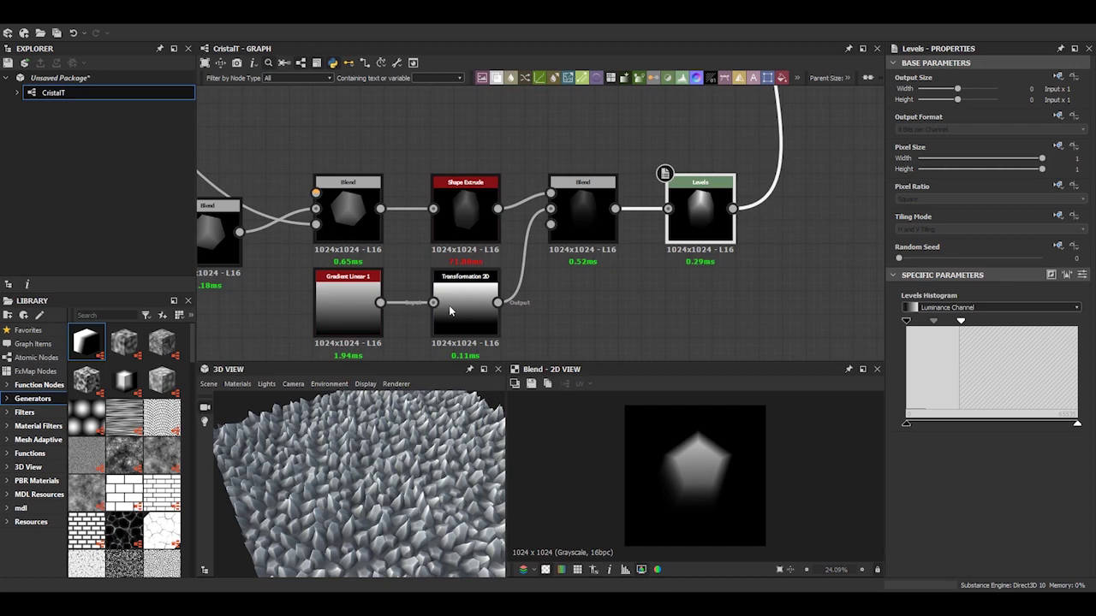
left_click(451, 310)
double_click(700, 214)
Set the first gradient's Offset Y to 0.1487
left_click(462, 308)
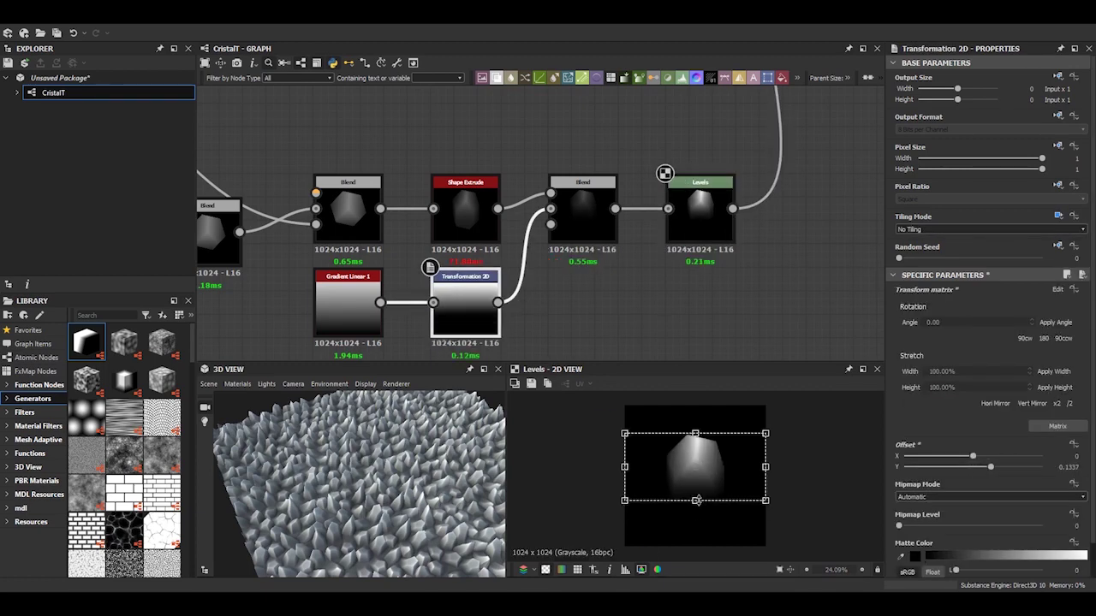
left_click_drag(696, 501, 704, 515)
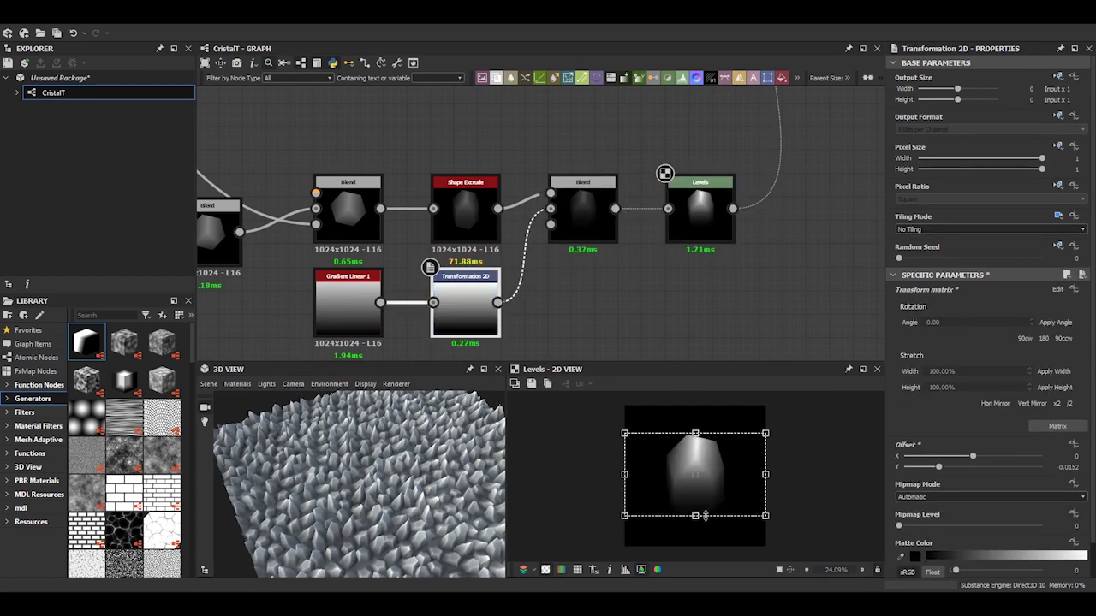
mouse_move(704, 516)
left_mouse_down()
mouse_move(635, 220)
mouse_move(655, 341)
left_mouse_up()
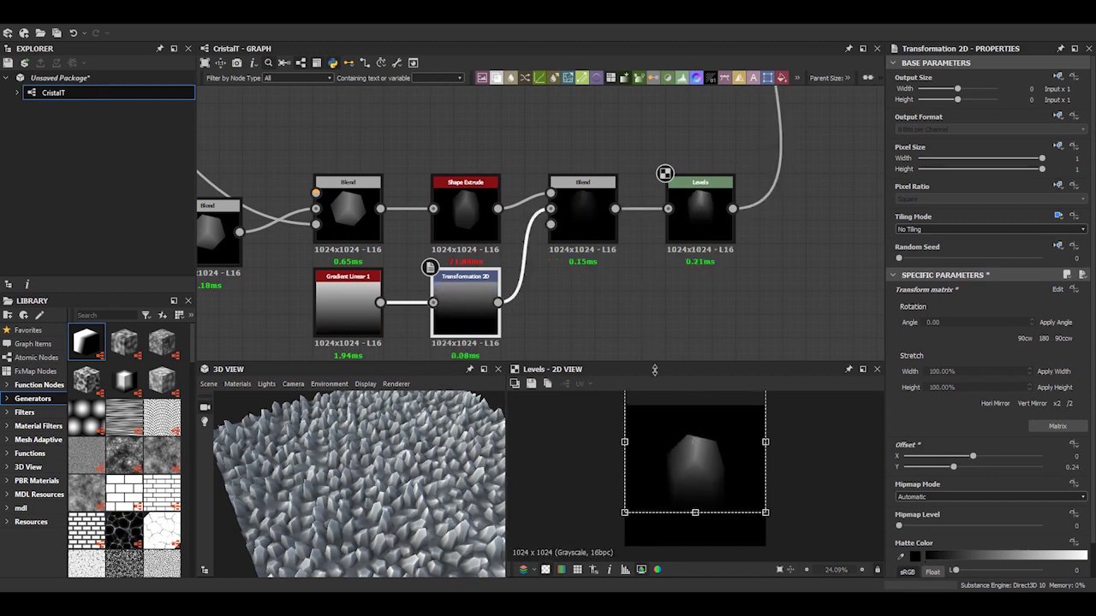
left_click_drag(654, 373, 656, 390)
Inspect the 3D preview and bring the Tile Sampler and Auto Levels into view
mouse_move(355, 405)
left_mouse_down()
mouse_move(392, 462)
mouse_move(394, 428)
left_mouse_up()
scroll(603, 268, "down", 3)
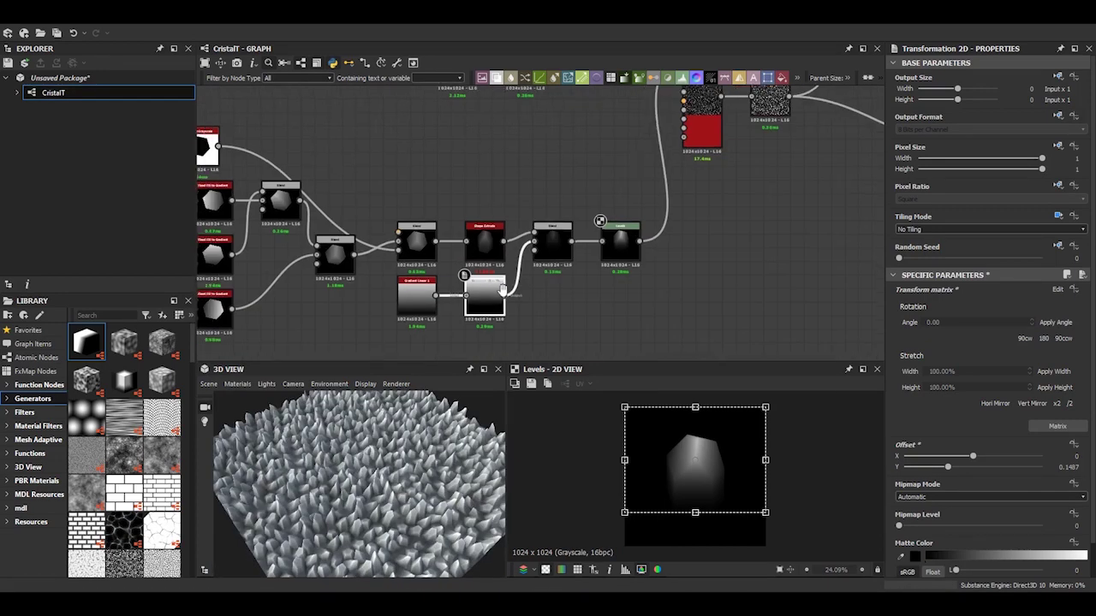
scroll(604, 268, "down", 1)
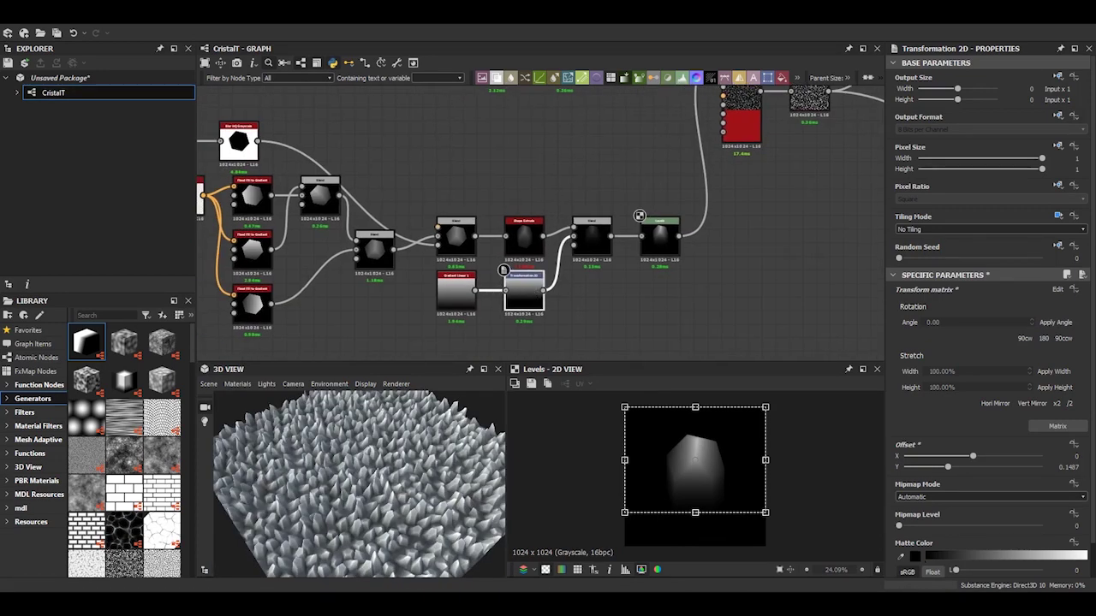
scroll(599, 197, "down", 2)
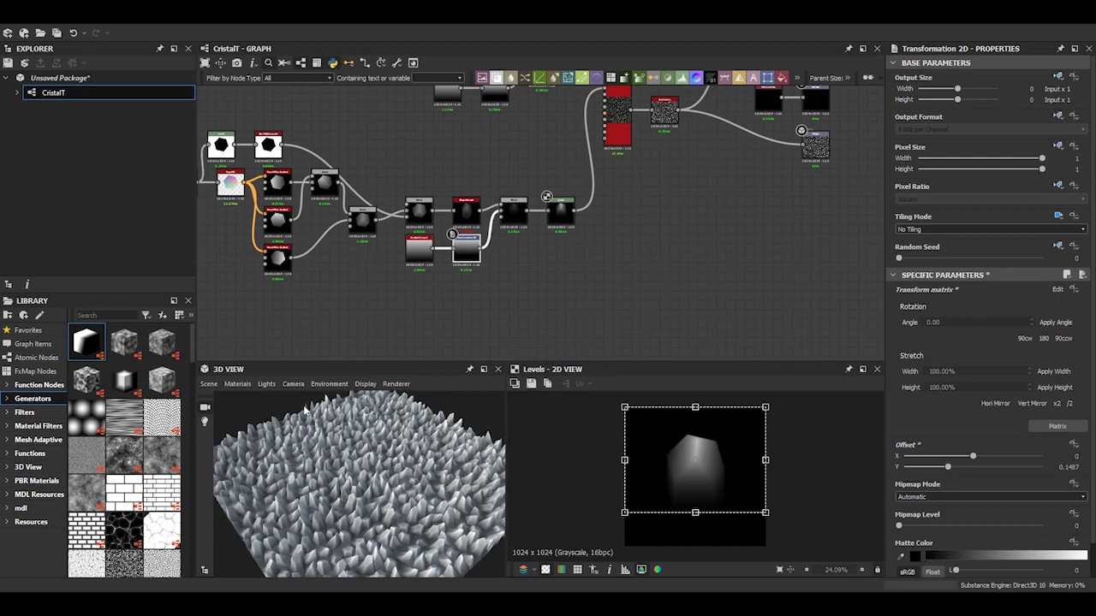
scroll(599, 171, "up", 4)
left_click(622, 206)
middle_click_drag(622, 206, 588, 310)
left_click(557, 306)
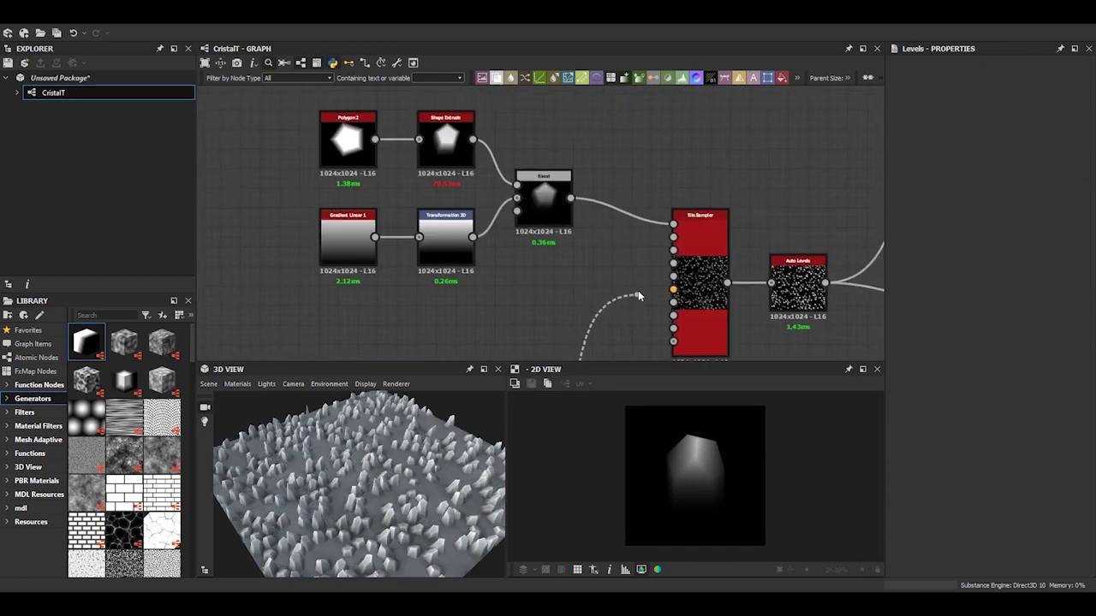
Set the Shape Extrude scale to its maximum of 1
mouse_move(370, 477)
left_mouse_down()
mouse_move(387, 490)
mouse_move(403, 454)
left_mouse_up()
left_click(717, 196)
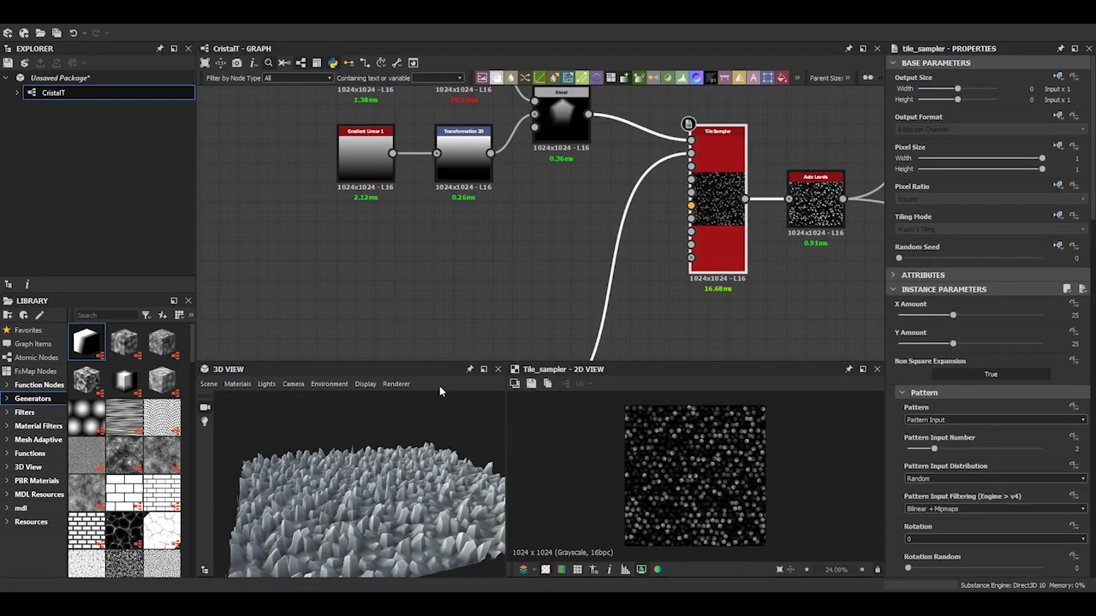
scroll(527, 227, "down", 2)
left_click(528, 314)
scroll(531, 314, "up", 3)
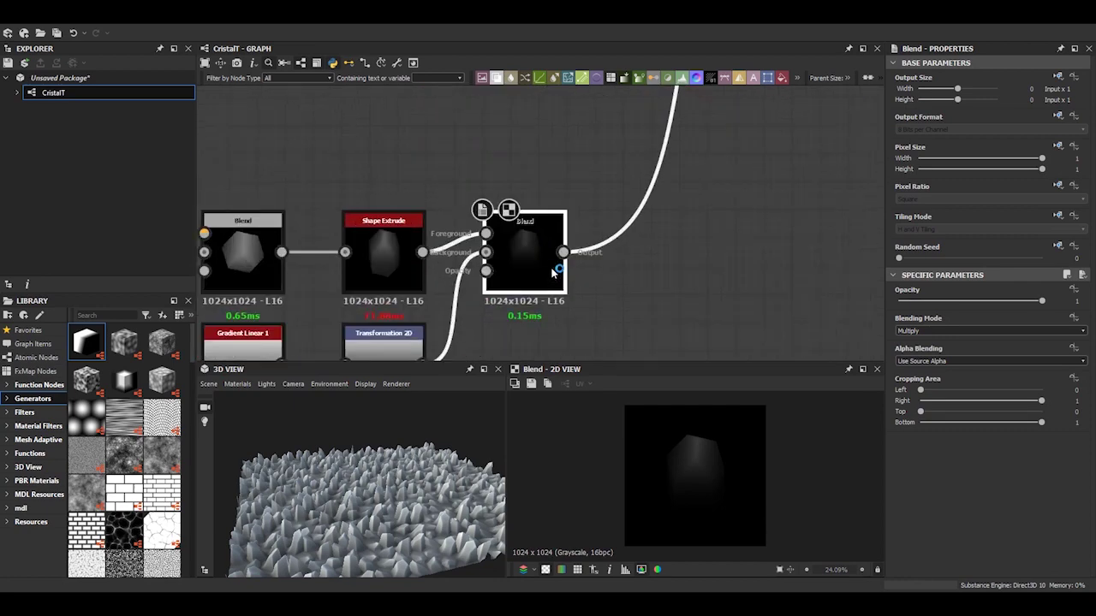
left_click(384, 257)
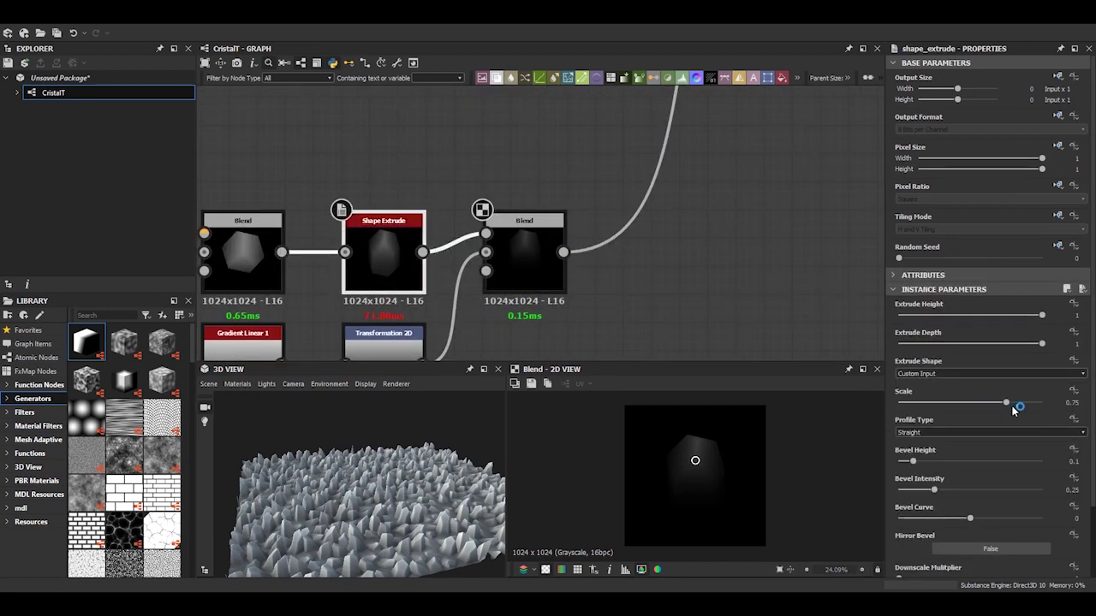
left_click_drag(1015, 402, 1090, 407)
left_click_drag(1006, 402, 1049, 403)
left_click_drag(386, 479, 381, 403)
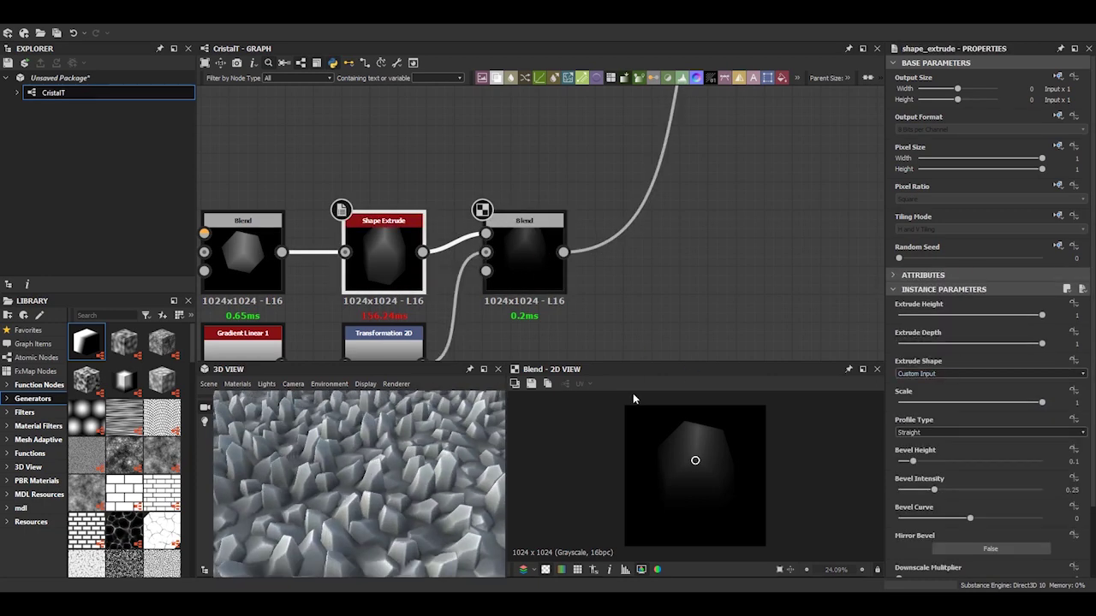
mouse_move(600, 283)
middle_mouse_down()
mouse_move(629, 214)
mouse_move(629, 282)
middle_mouse_up()
scroll(629, 211, "up", 3)
Reduce the Tile Sampler's Pattern Input Number to 1
double_click(629, 210)
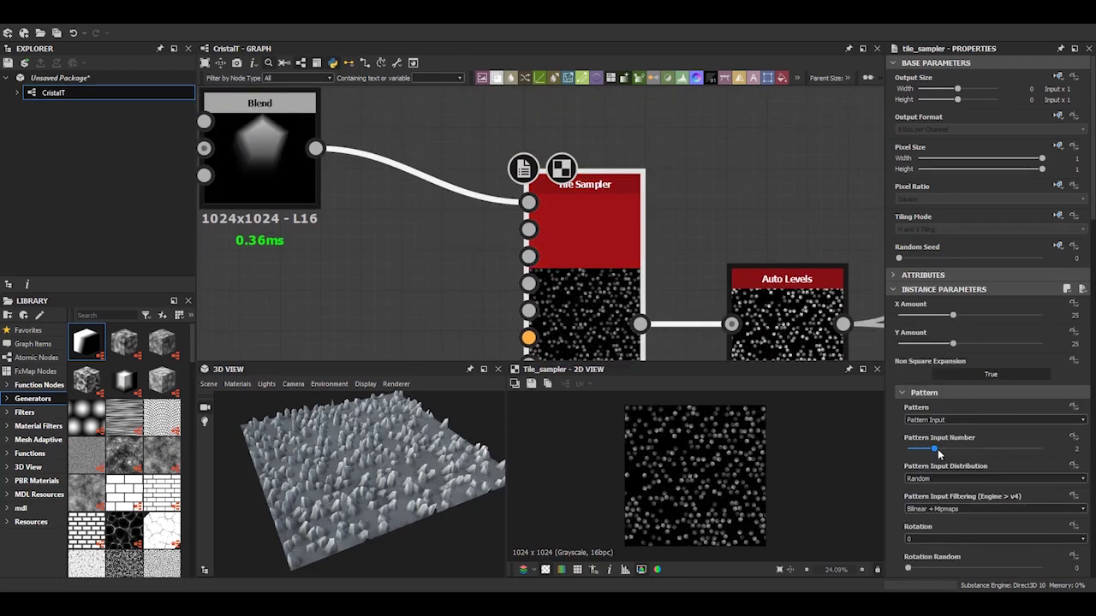
left_click_drag(938, 448, 908, 449)
scroll(268, 451, "up", 3)
scroll(268, 451, "up", 2)
scroll(318, 466, "down", 5)
Detach the gradient from the Blend and wire Shape Extrude directly into the Tile Sampler
middle_click_drag(355, 298, 469, 325)
double_click(376, 180)
middle_click_drag(376, 180, 431, 234)
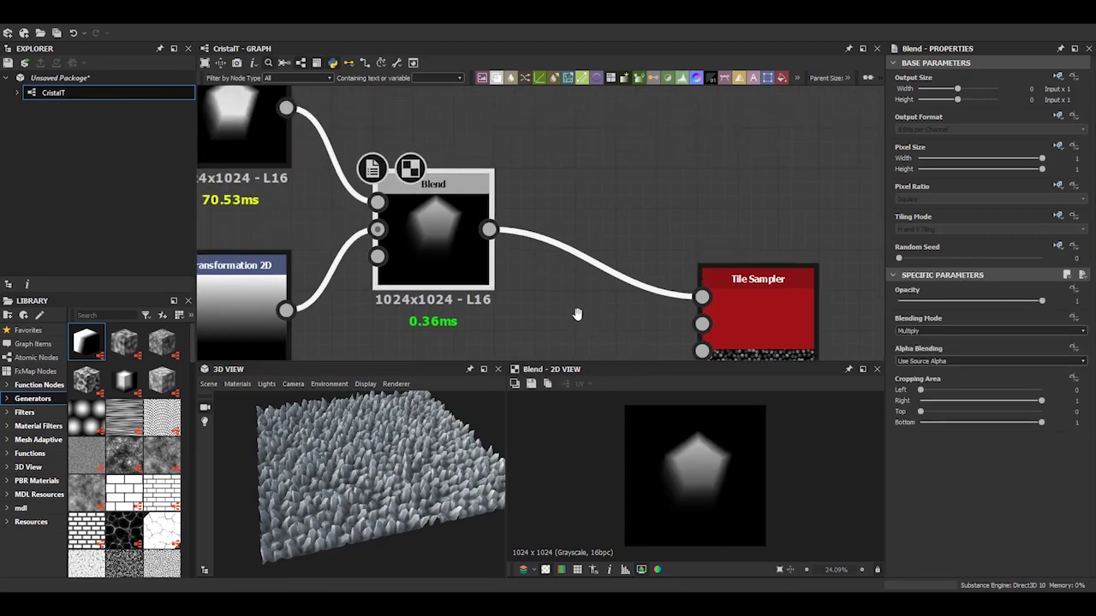
middle_click_drag(213, 329, 335, 336)
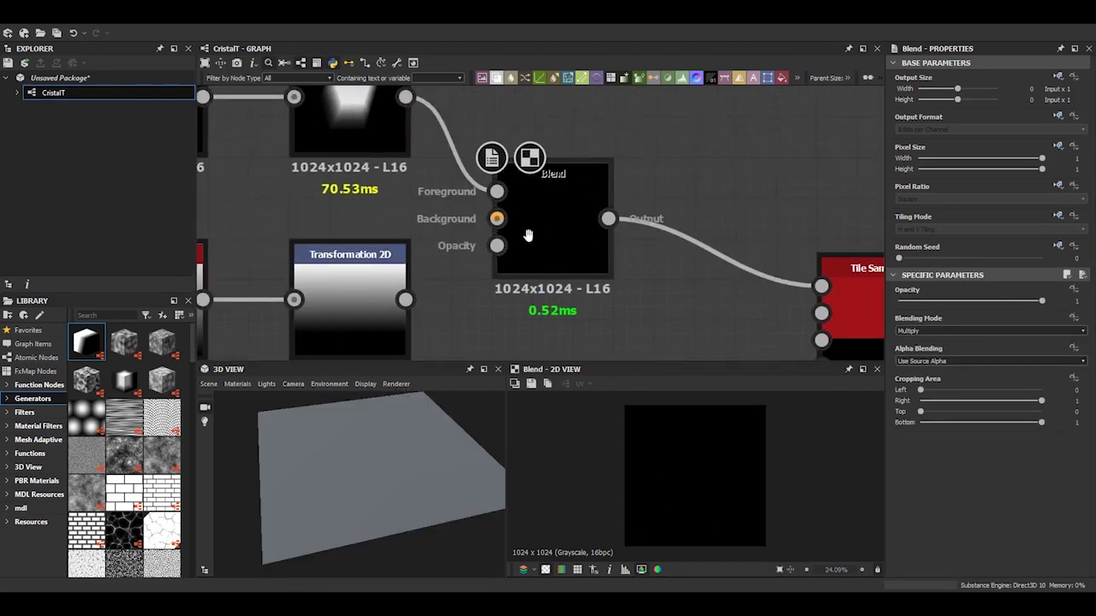
scroll(514, 256, "down", 2)
left_click_drag(343, 479, 368, 460)
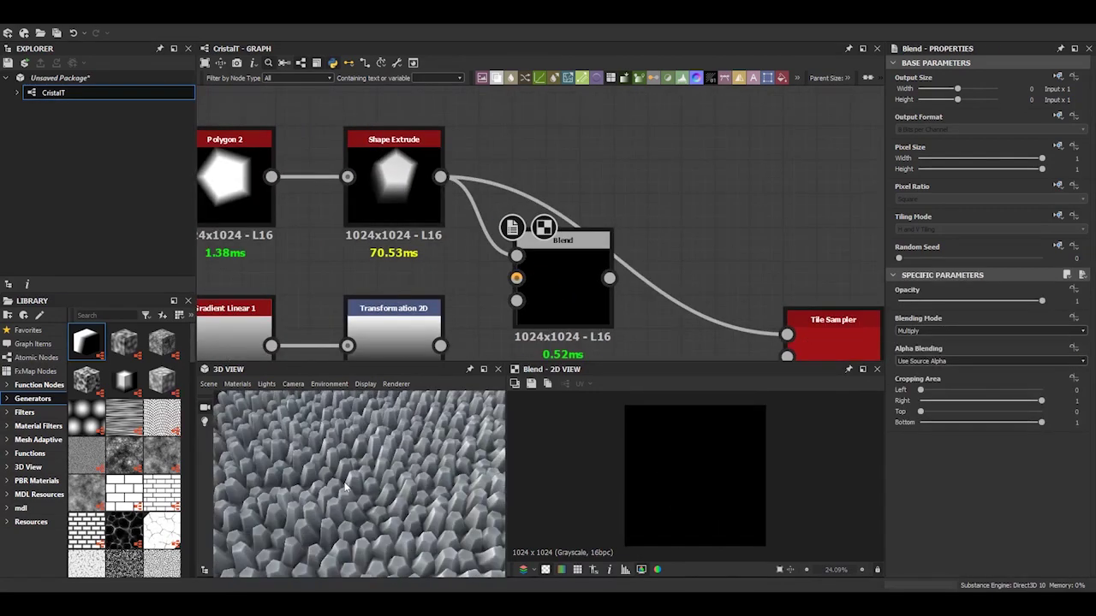
left_click_drag(368, 460, 367, 501)
scroll(498, 327, "down", 2)
middle_click_drag(497, 327, 554, 294)
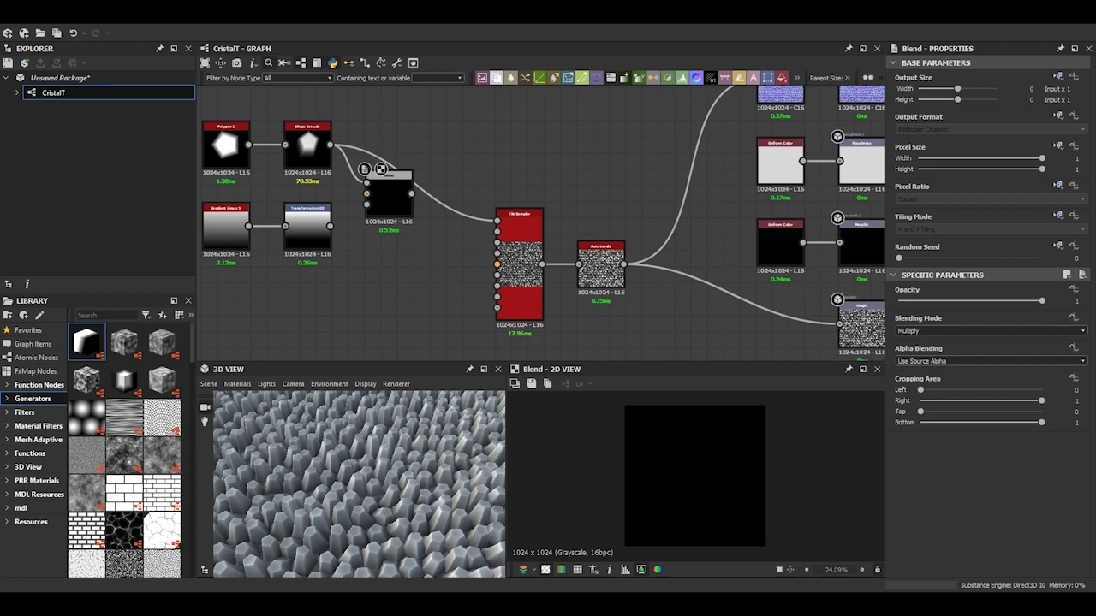
Test the Tile Sampler's colour variation and global opacity, then delete the Auto Levels node
mouse_move(318, 464)
left_mouse_down()
mouse_move(409, 451)
mouse_move(411, 479)
left_mouse_up()
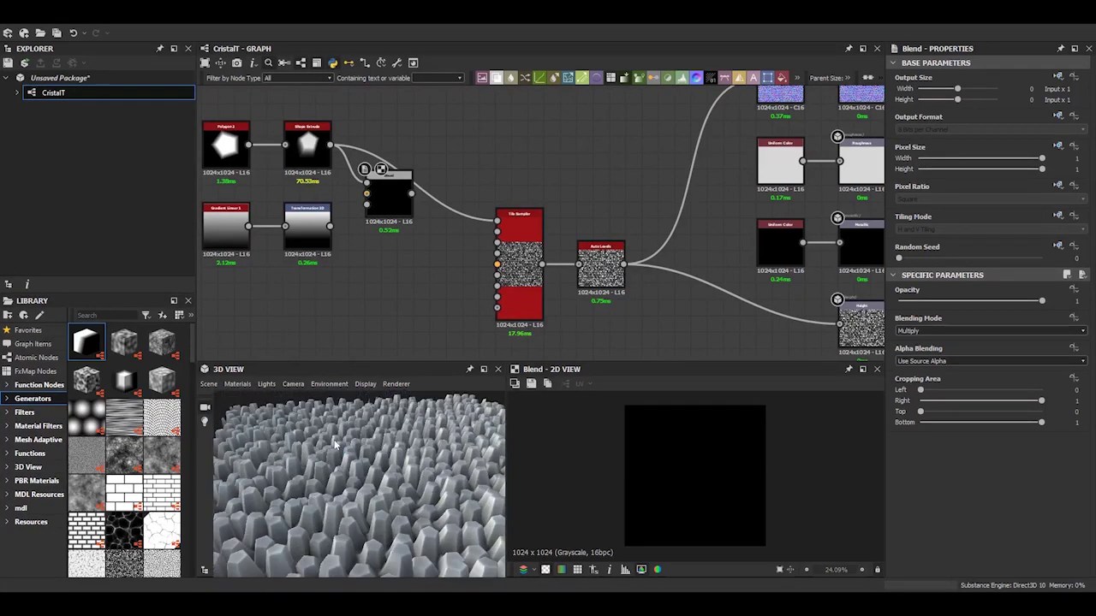
left_click(528, 255)
scroll(984, 342, "down", 5)
scroll(984, 343, "down", 5)
scroll(927, 460, "down", 5)
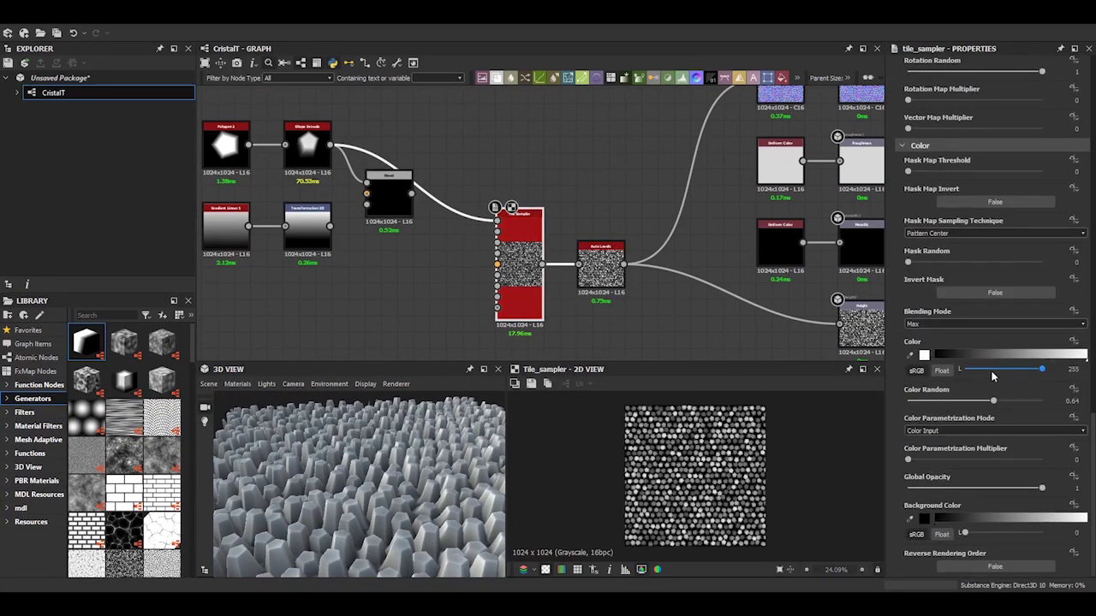
left_click_drag(990, 369, 1042, 369)
left_click(909, 487)
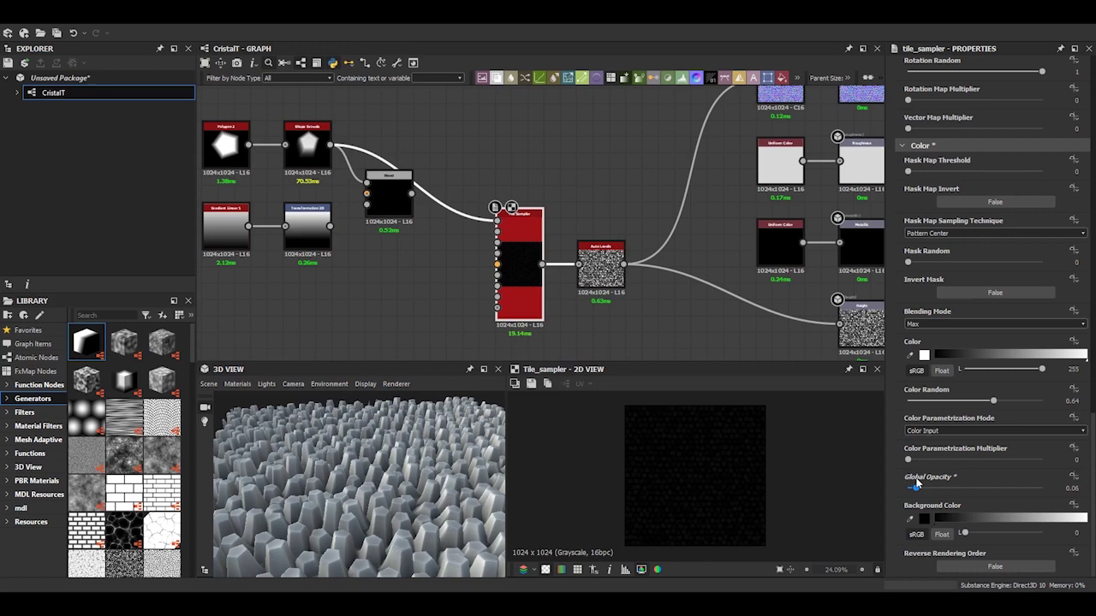
left_click_drag(915, 484, 1092, 482)
left_click(606, 263)
key("Delete")
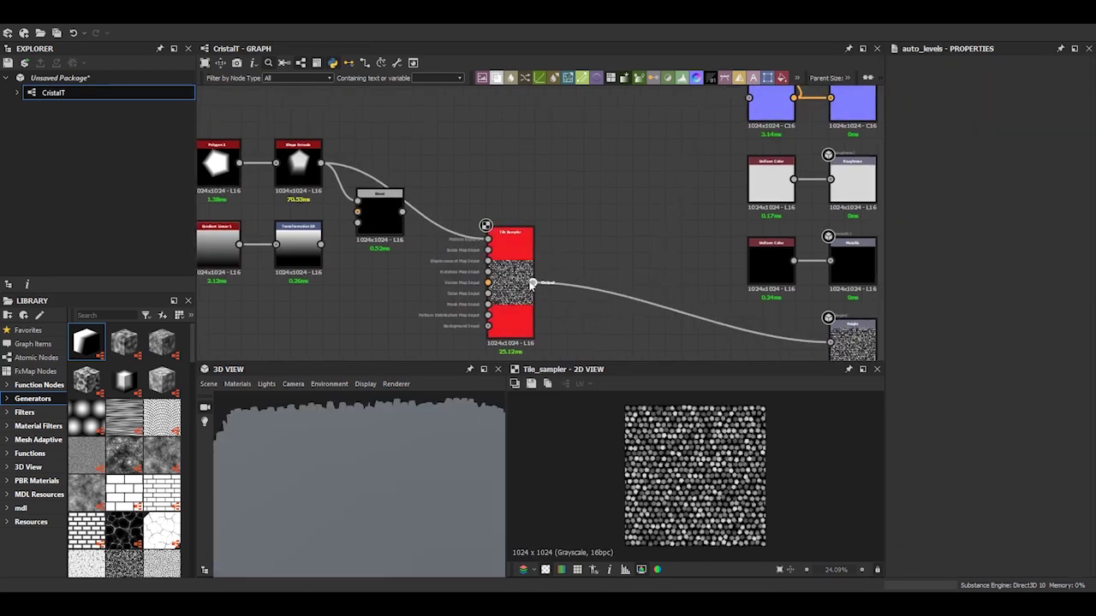
Connect the tile sampler to the first output chain with global opacity 0.33 and 2 pattern inputs
left_click_drag(718, 104, 748, 98)
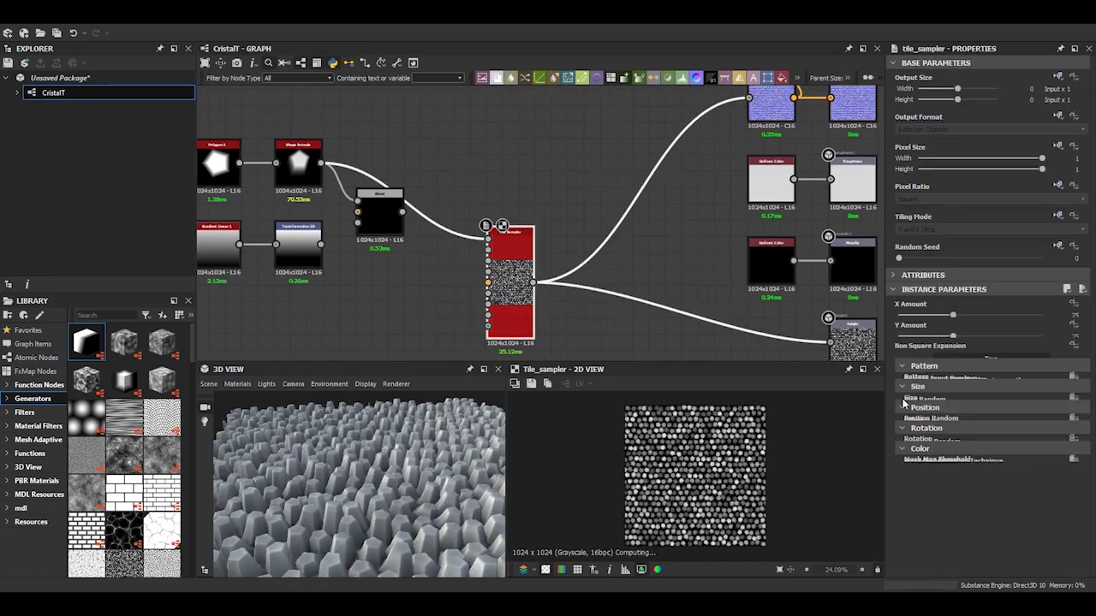
scroll(939, 454, "down", 5)
scroll(940, 454, "down", 5)
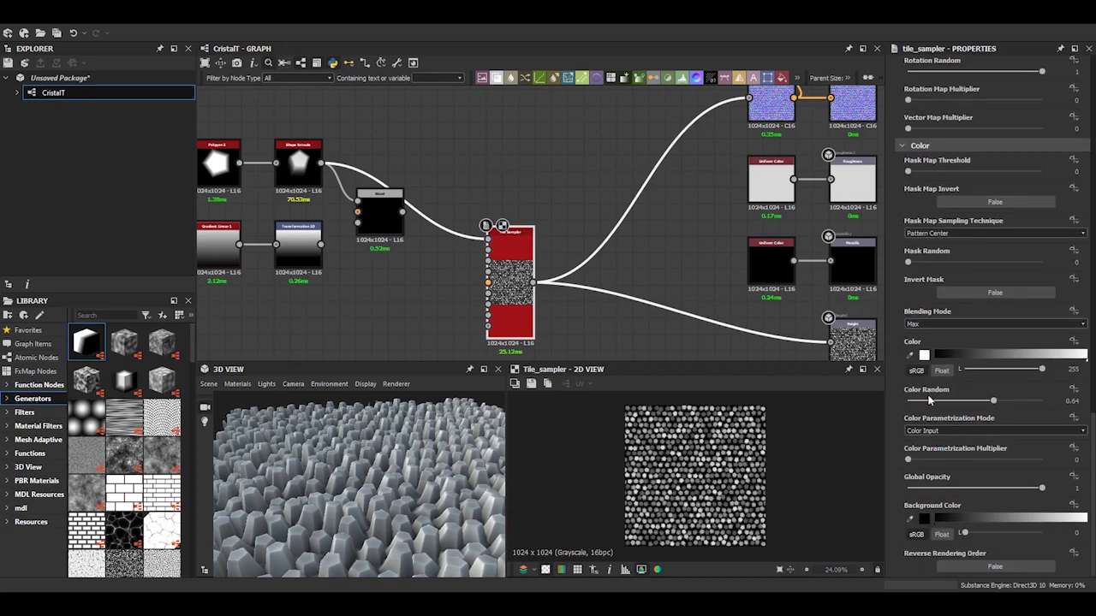
left_click_drag(1041, 488, 951, 488)
left_click_drag(359, 514, 360, 445)
middle_click_drag(377, 351, 465, 268)
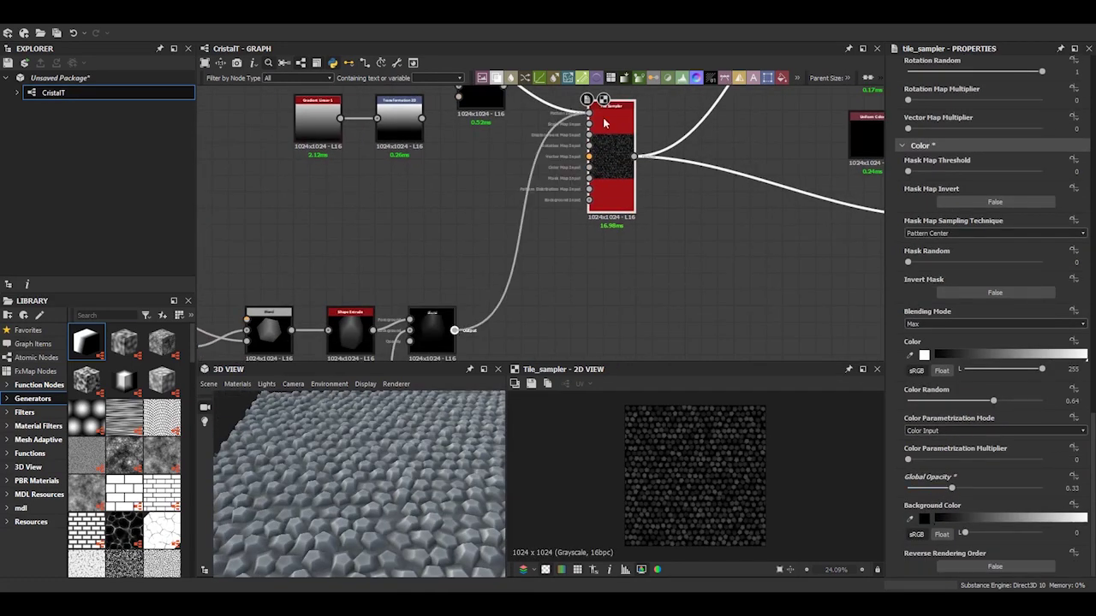
scroll(949, 268, "up", 5)
scroll(949, 268, "up", 5)
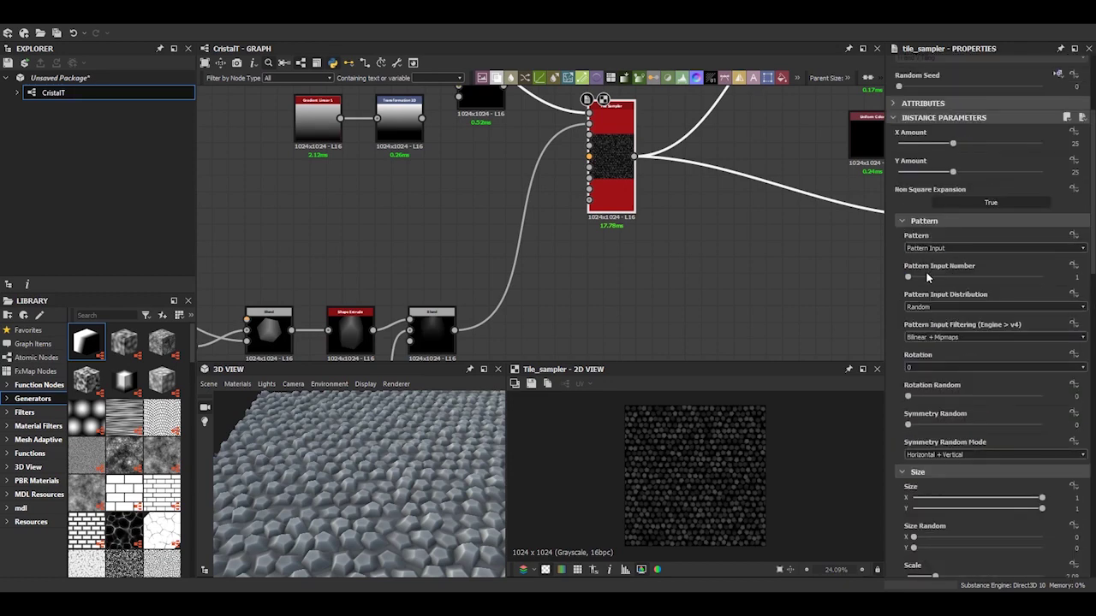
left_click(928, 276)
mouse_move(600, 153)
middle_mouse_down()
mouse_move(597, 172)
mouse_move(629, 101)
middle_mouse_up()
Insert a Levels node after the lower Blend through node search
left_click(460, 282)
key("space")
type("levels")
key("Return")
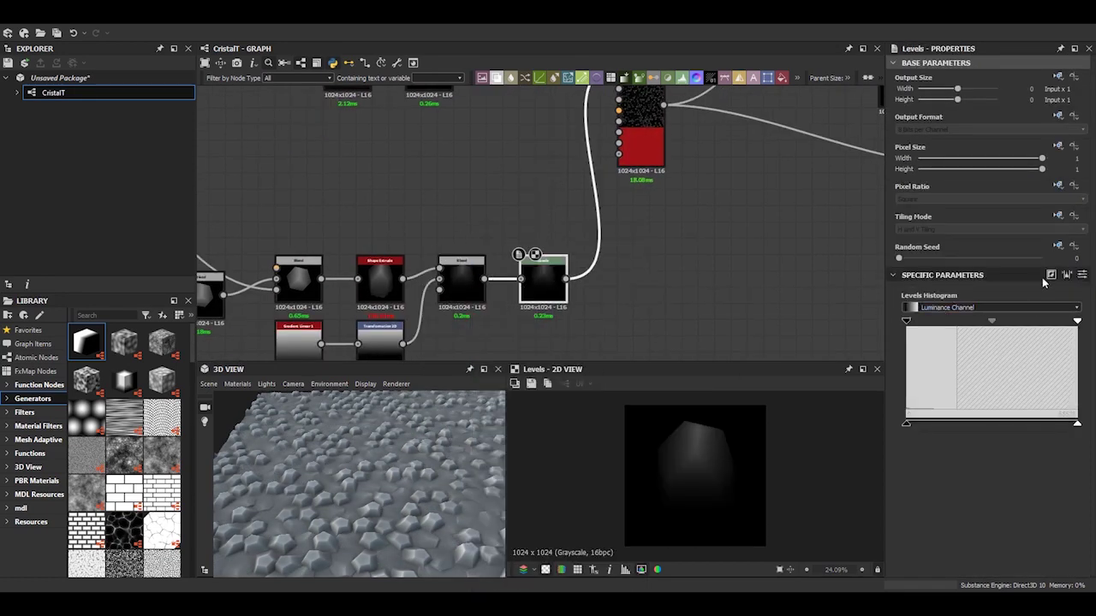
Auto-level the new Levels node and pull its white point left to brighten the crystal shape
left_click(1048, 275)
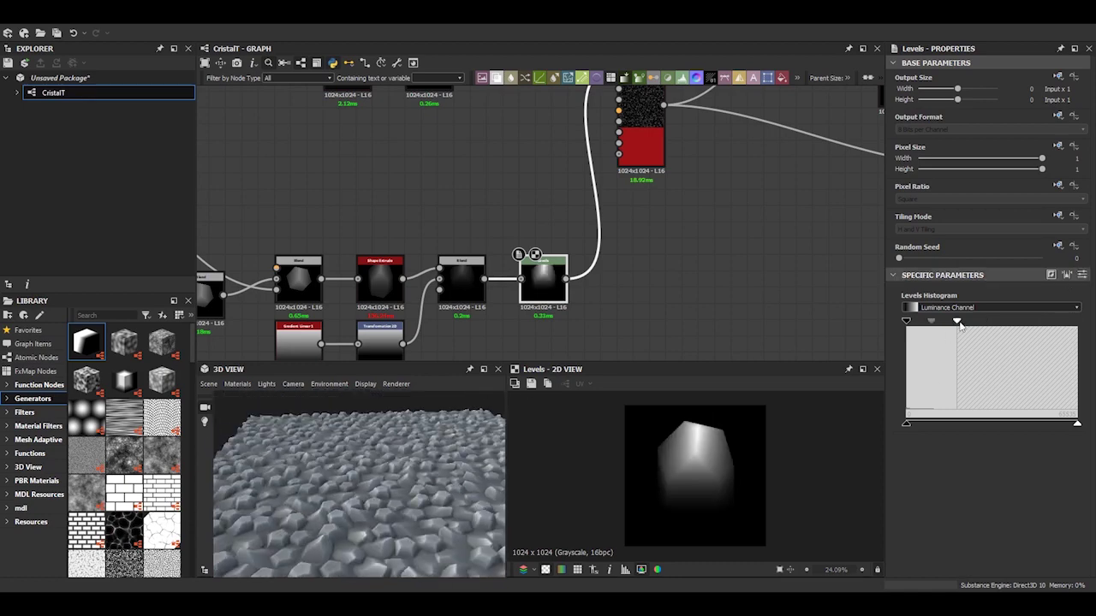
left_click_drag(957, 322, 936, 320)
left_click_drag(435, 453, 435, 480)
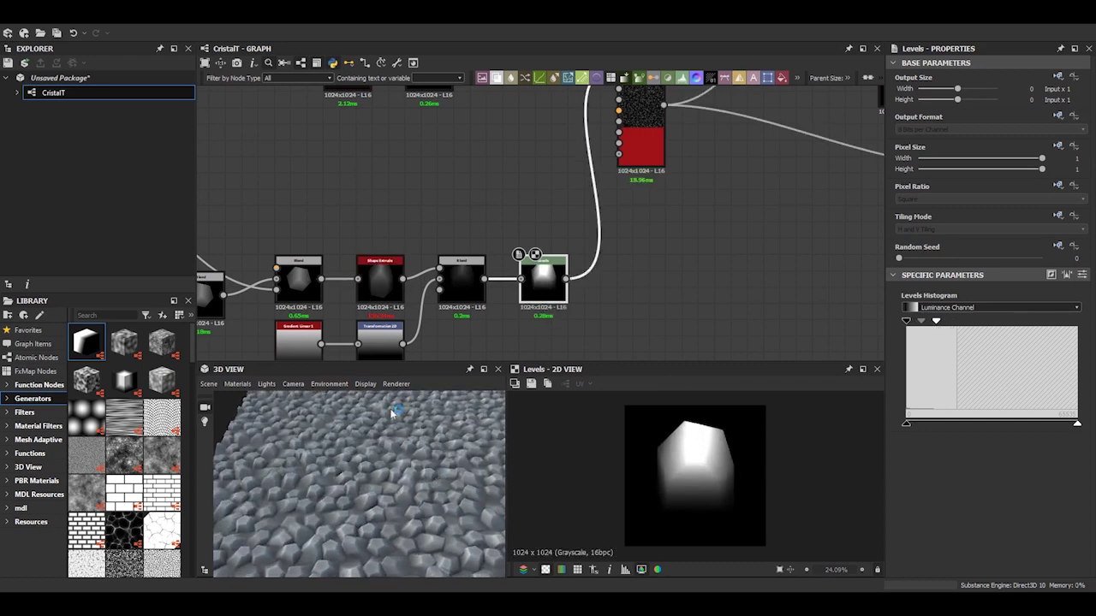
mouse_move(374, 390)
left_mouse_down()
mouse_move(390, 481)
mouse_move(511, 476)
mouse_move(473, 448)
left_mouse_up()
middle_click_drag(589, 268, 558, 332)
left_click(611, 184)
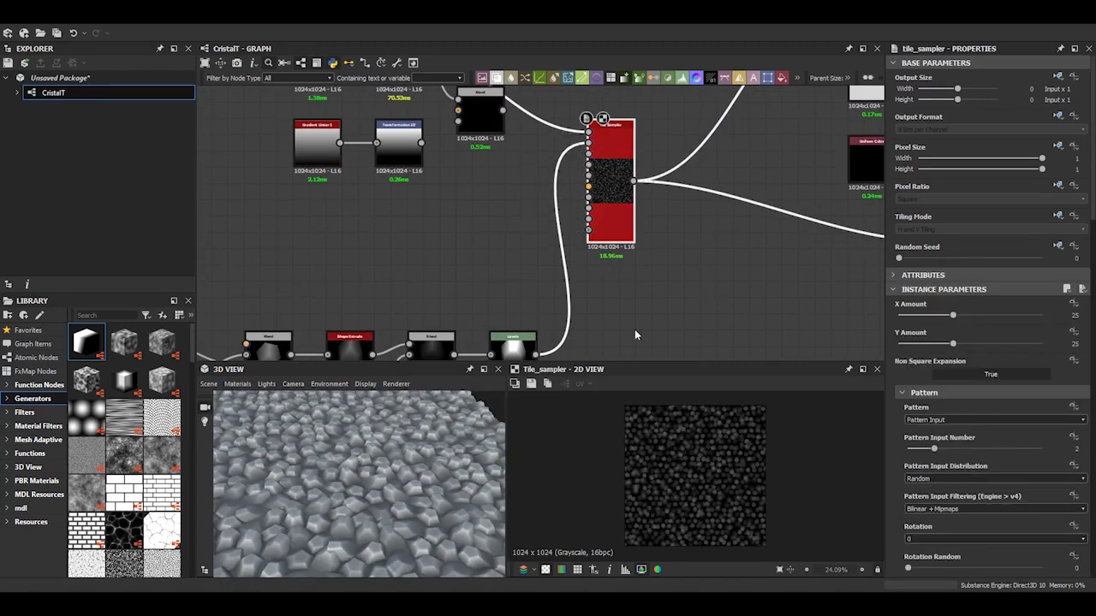
Copy the left crystal-shape node group and paste the duplicate below the original
scroll(667, 458, "up", 5)
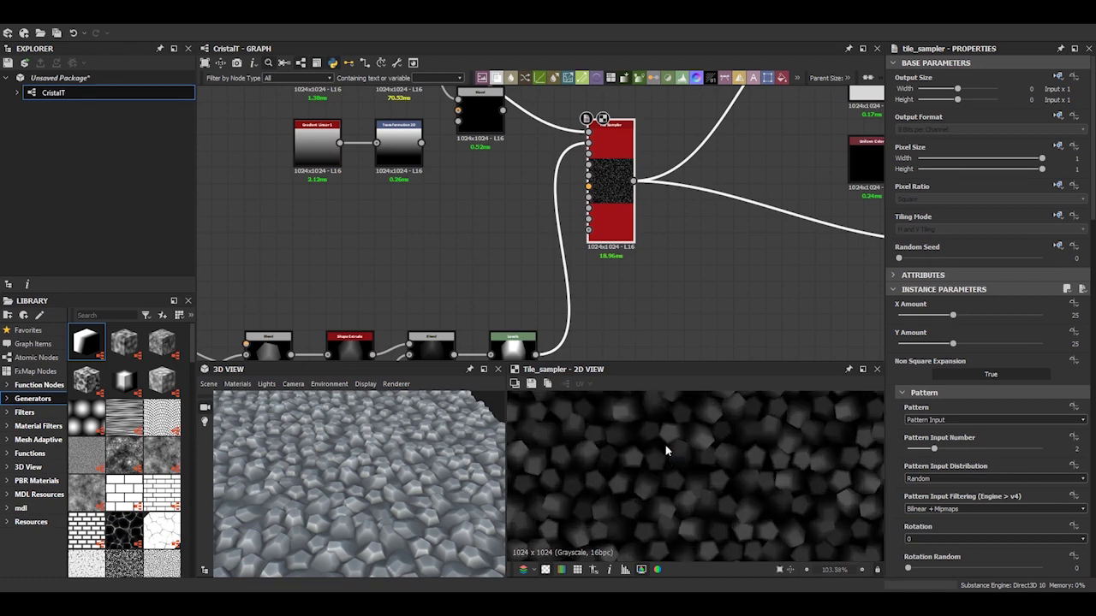
scroll(665, 445, "down", 2)
scroll(664, 439, "down", 3)
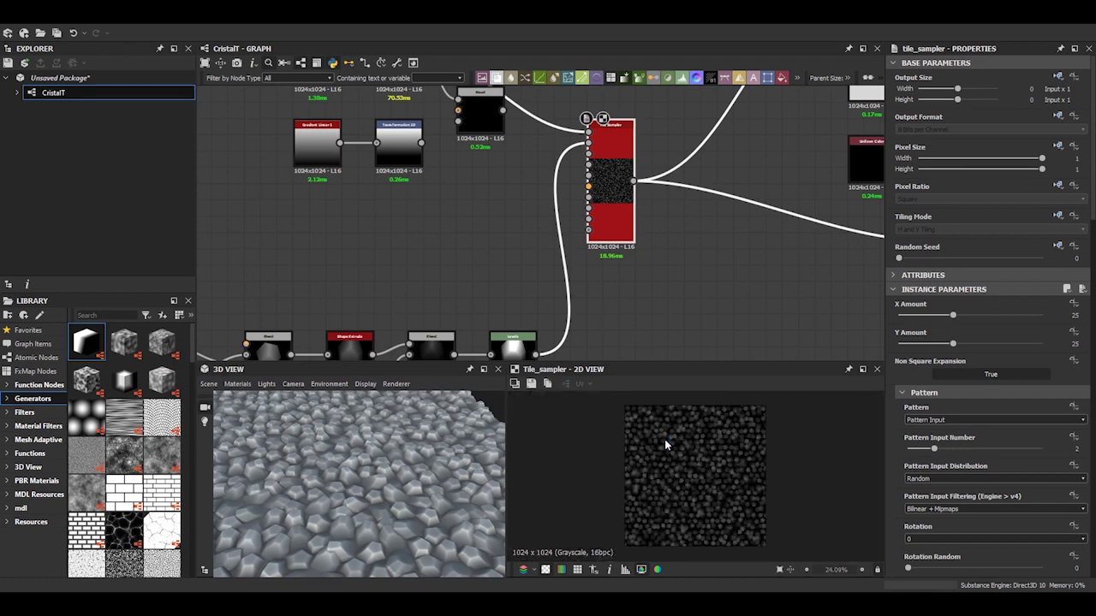
scroll(600, 280, "down", 3)
middle_click_drag(567, 297, 607, 284)
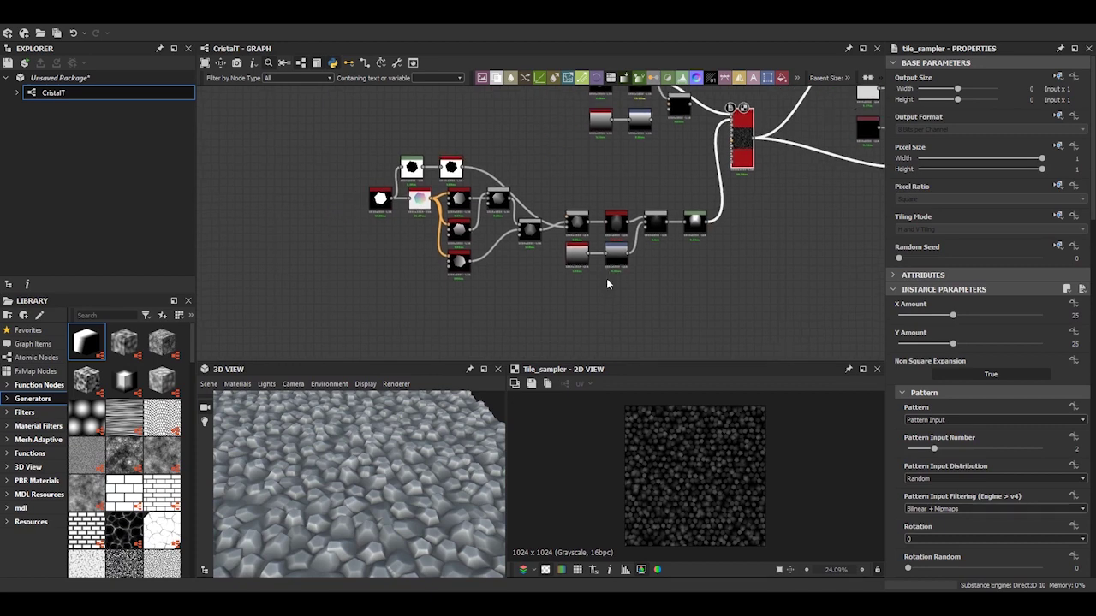
middle_click_drag(292, 242, 305, 212)
left_click_drag(349, 121, 505, 246)
left_click_drag(702, 291, 682, 292)
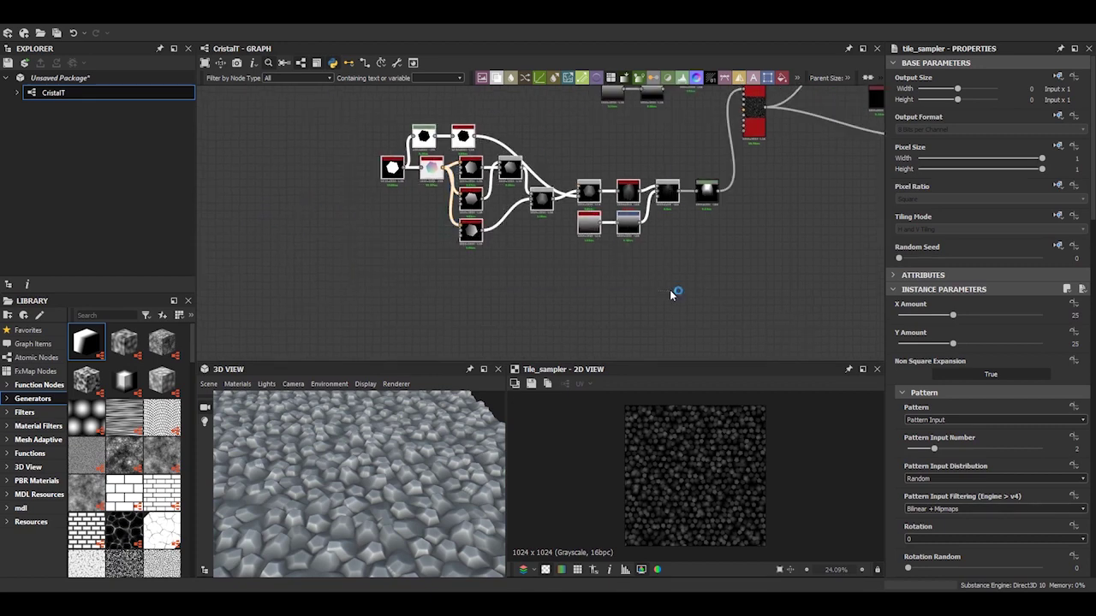
key("ctrl+c")
key("ctrl+v")
left_click(557, 335)
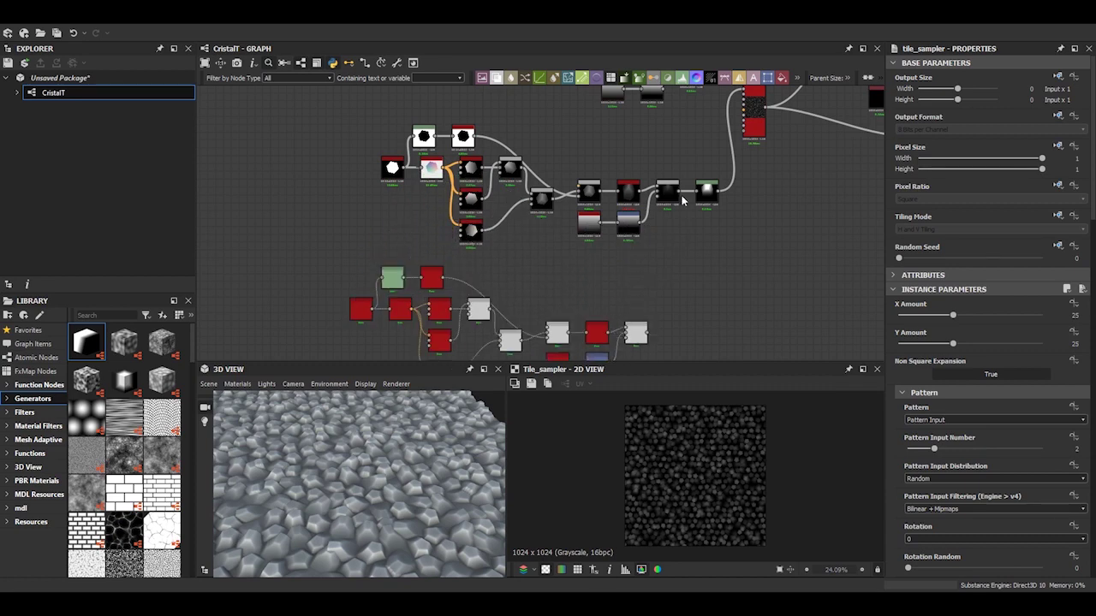
Return the Tile Sampler's Global Opacity to 1
scroll(923, 460, "down", 5)
scroll(923, 460, "down", 5)
scroll(924, 460, "down", 5)
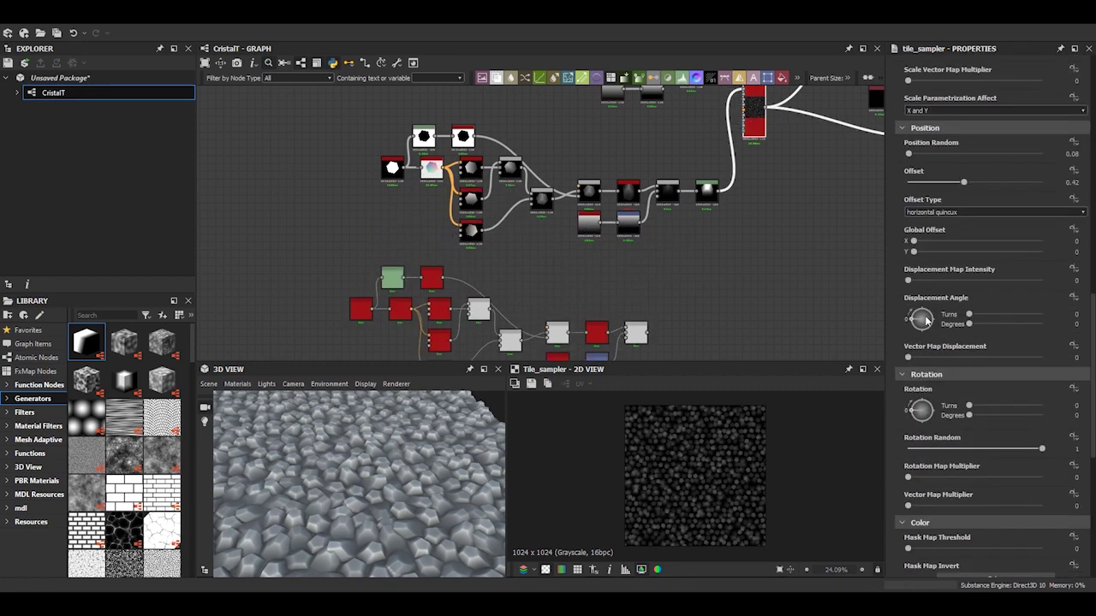
scroll(923, 459, "down", 5)
left_click_drag(951, 488, 1042, 488)
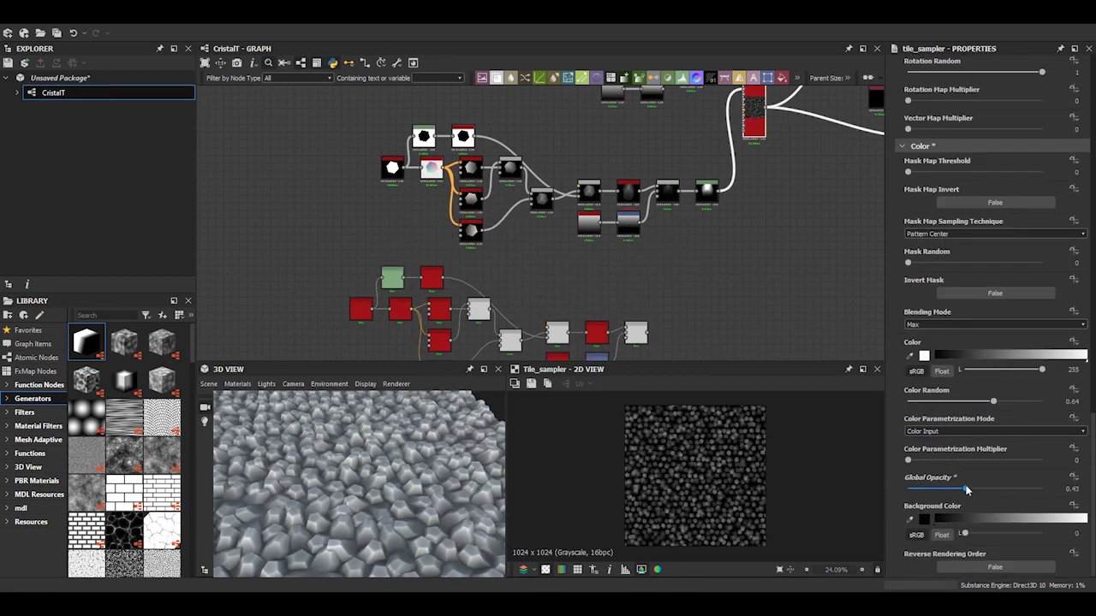
scroll(640, 186, "up", 3)
scroll(625, 229, "up", 3)
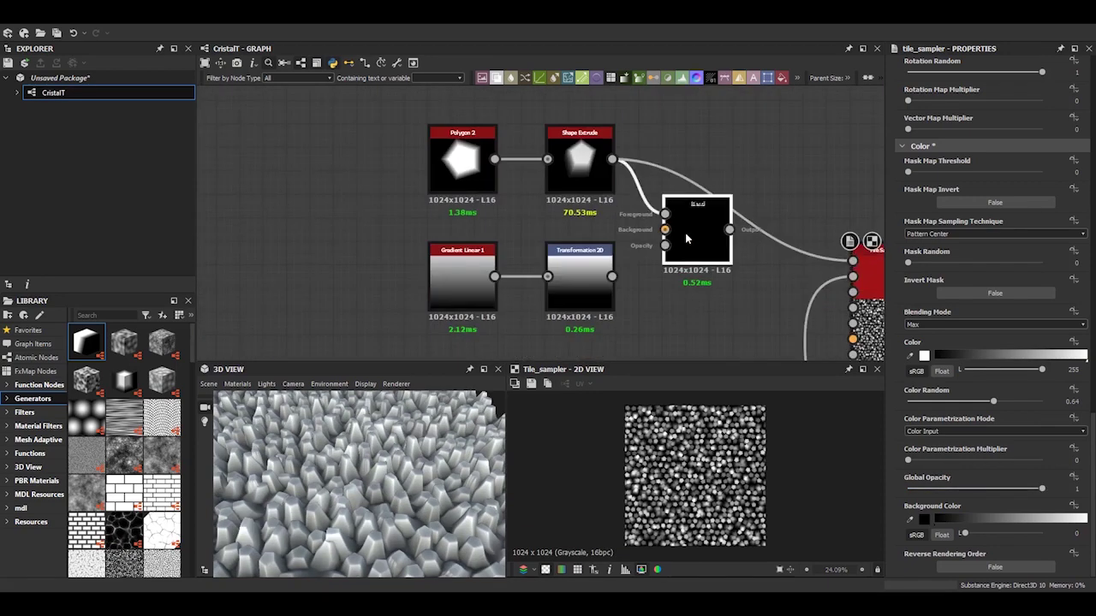
Insert a Levels node between the Polygon 2 Blend and the tile sampler, and widen its range
double_click(726, 233)
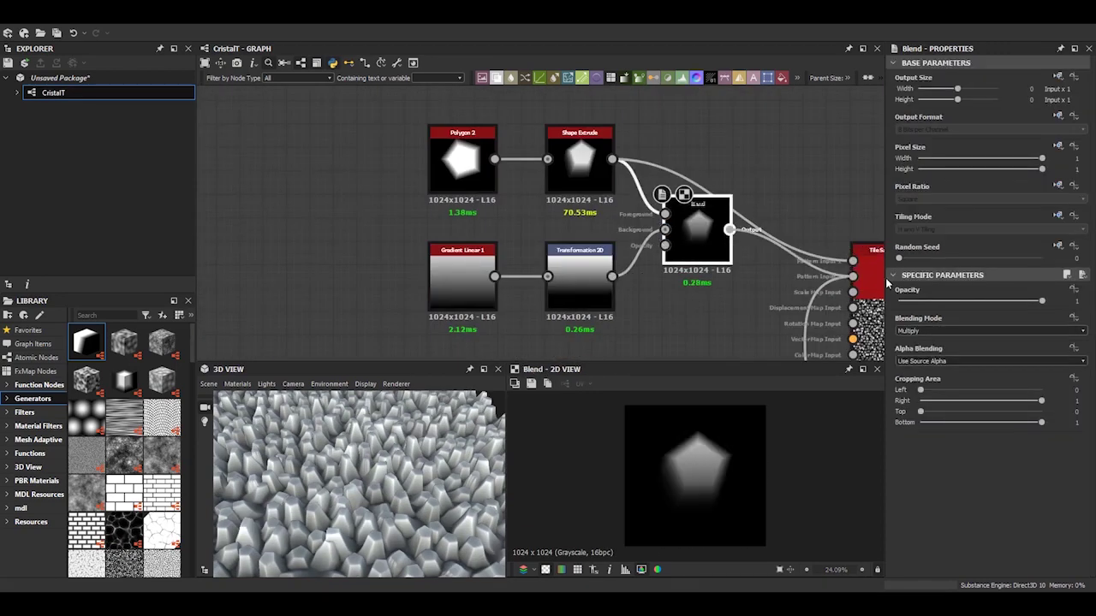
middle_click_drag(782, 287, 698, 268)
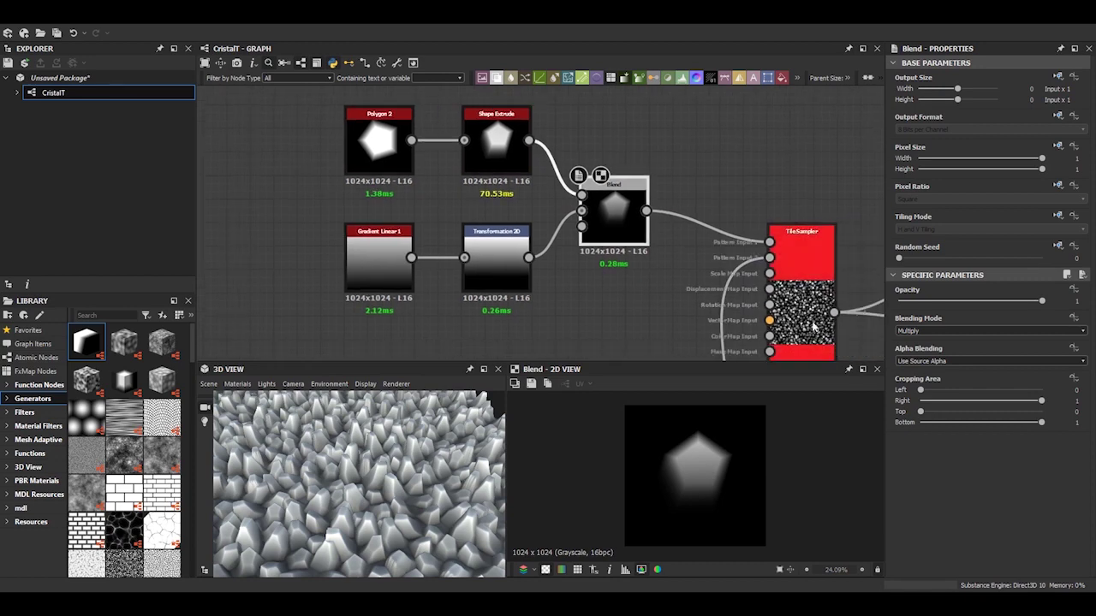
mouse_move(380, 471)
left_mouse_down()
mouse_move(380, 511)
mouse_move(691, 262)
left_mouse_up()
key("space")
left_click(663, 237)
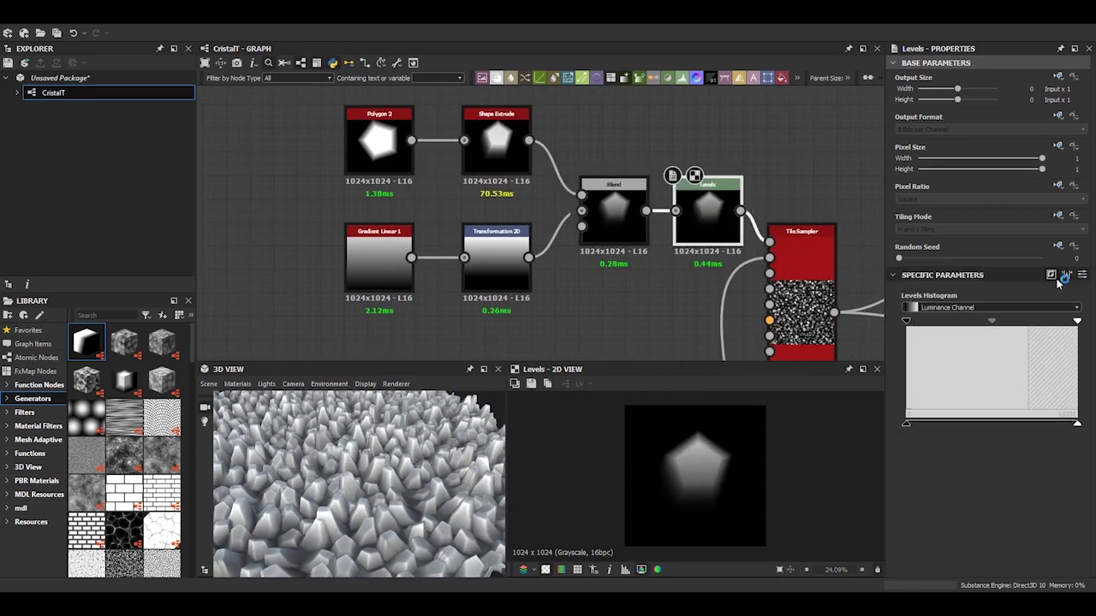
left_click_drag(1032, 328, 1077, 322)
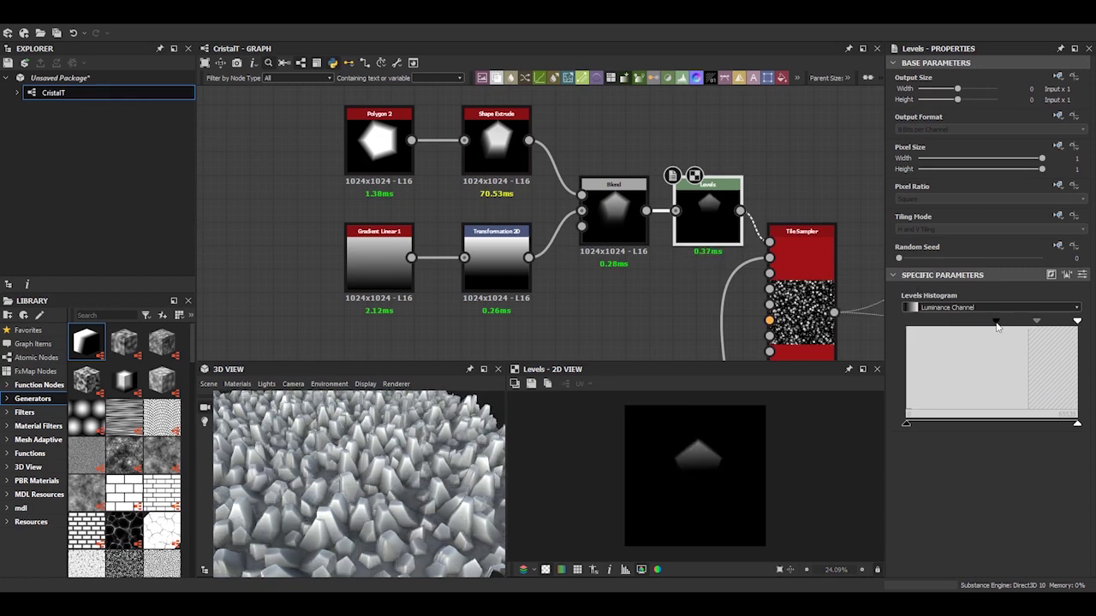
scroll(649, 255, "down", 2)
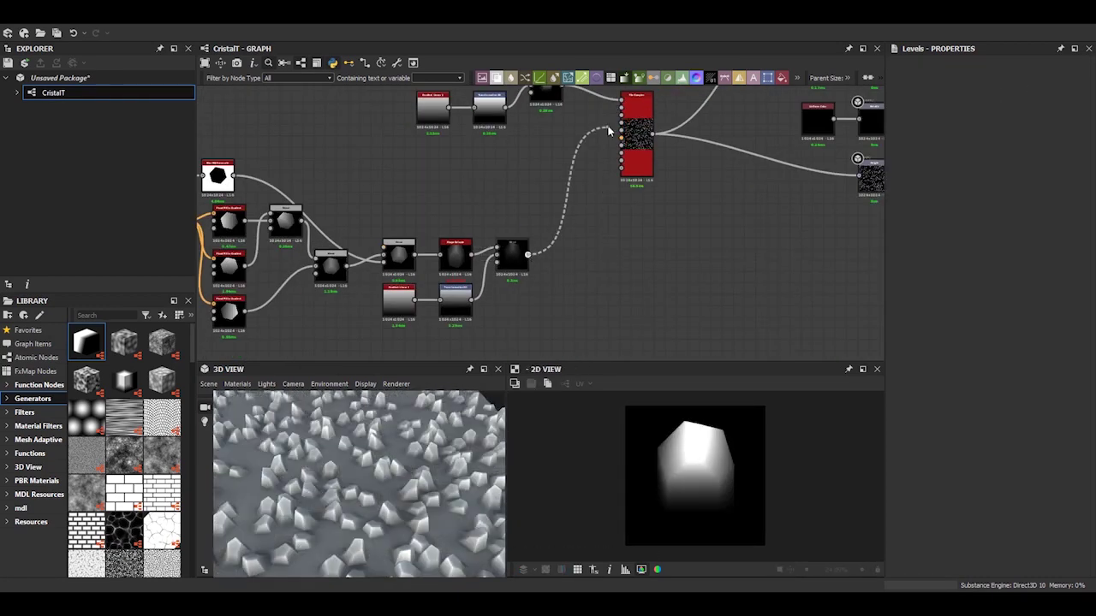
Wire the lower shape chain into the tile sampler through a new Levels node with its white point lowered
left_click_drag(610, 131, 620, 130)
key("ctrl+l")
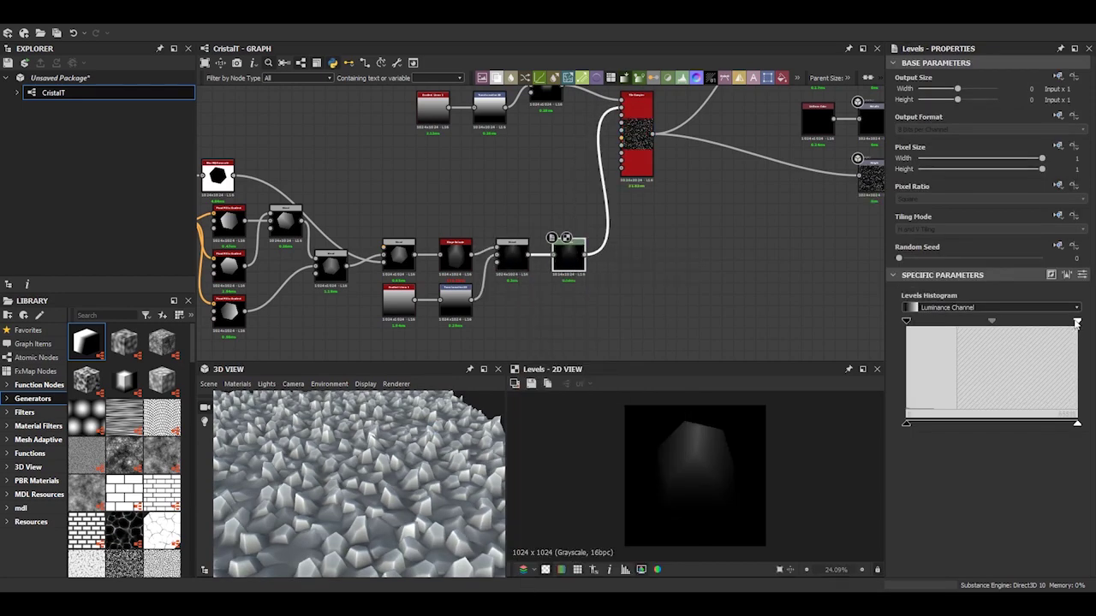
left_click_drag(1076, 322, 990, 322)
mouse_move(360, 496)
left_mouse_down()
mouse_move(318, 454)
mouse_move(368, 475)
left_mouse_up()
scroll(530, 268, "up", 2)
scroll(548, 231, "down", 3)
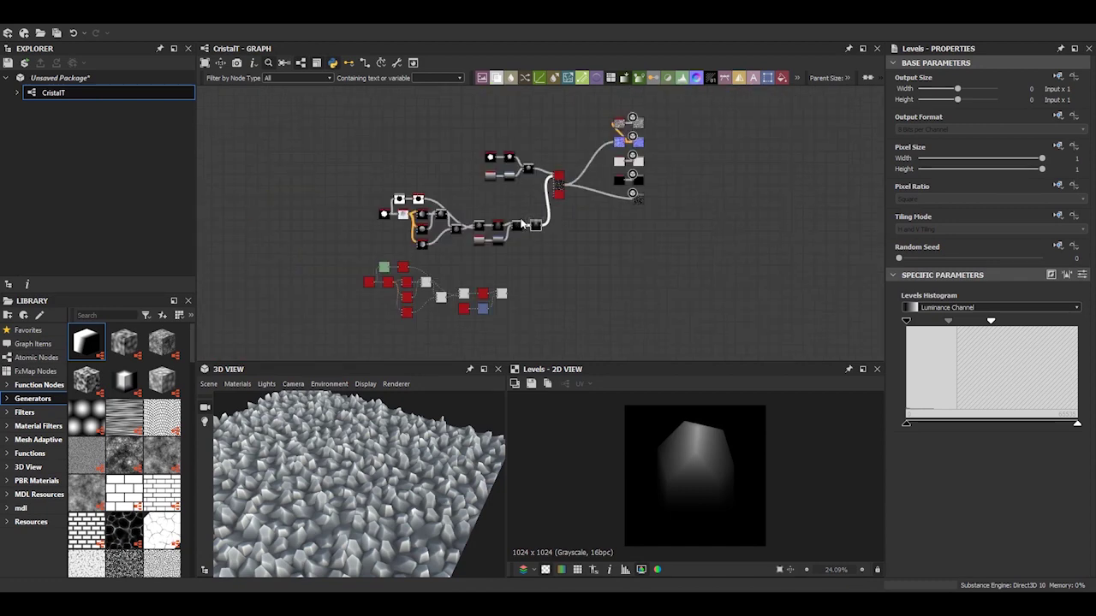
Delete the Flood Fill nodes from the hexagon chain
scroll(591, 239, "up", 1)
left_click(597, 243)
scroll(598, 244, "up", 1)
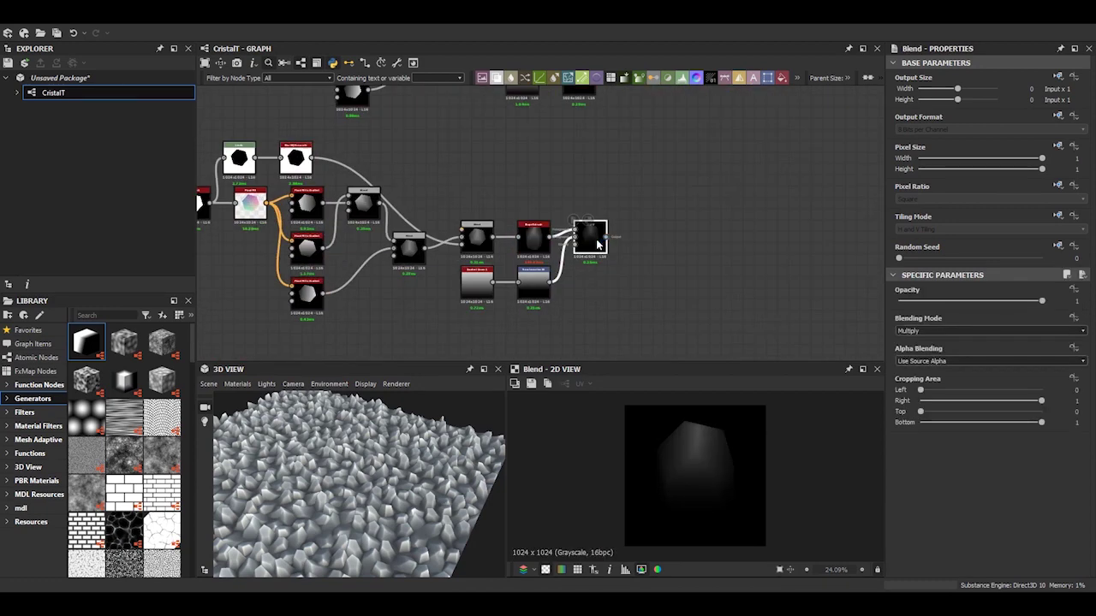
scroll(597, 243, "up", 1)
scroll(736, 229, "up", 1)
scroll(648, 214, "up", 1)
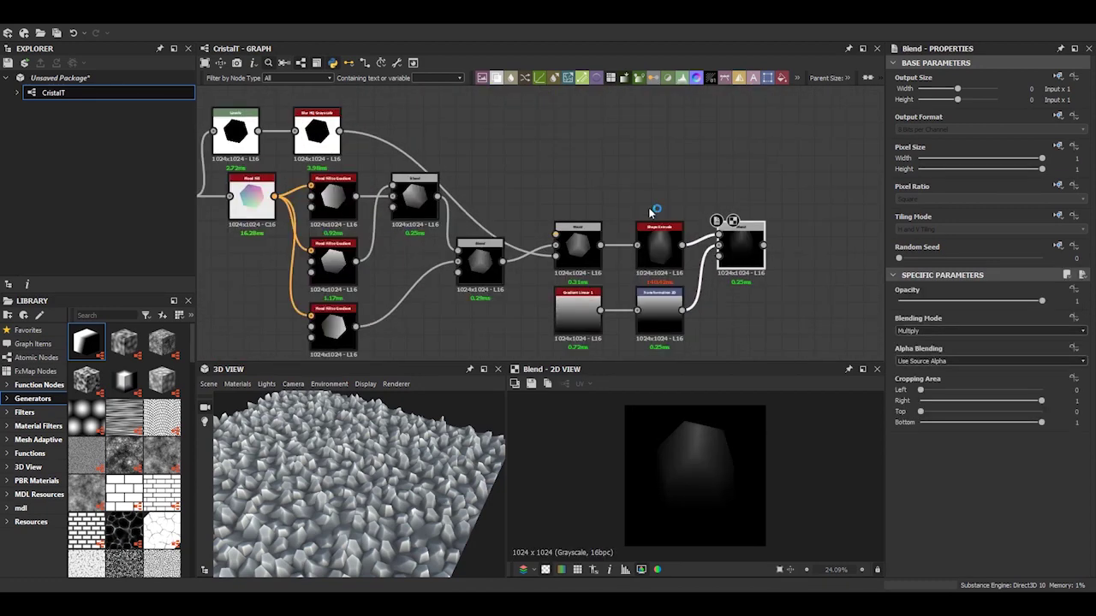
scroll(650, 213, "down", 1)
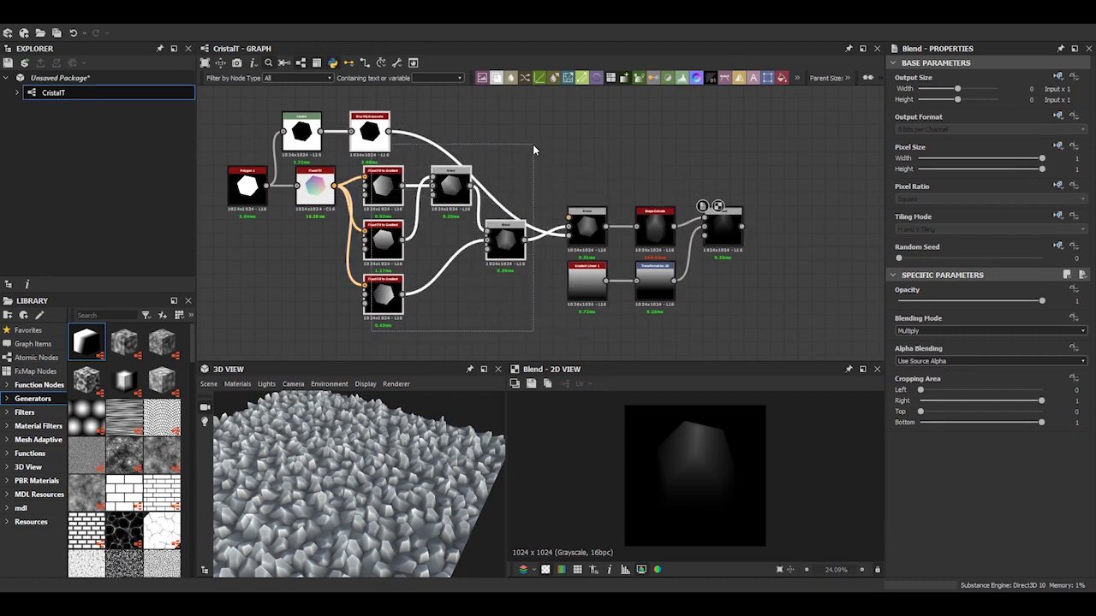
key("Delete")
scroll(420, 188, "up", 1)
left_click(371, 209)
key("Delete")
scroll(292, 216, "up", 2)
Blend Polygon 1 with a new Gradient Linear 1 node in Multiply mode
left_click_drag(286, 216, 287, 220)
left_click(299, 230)
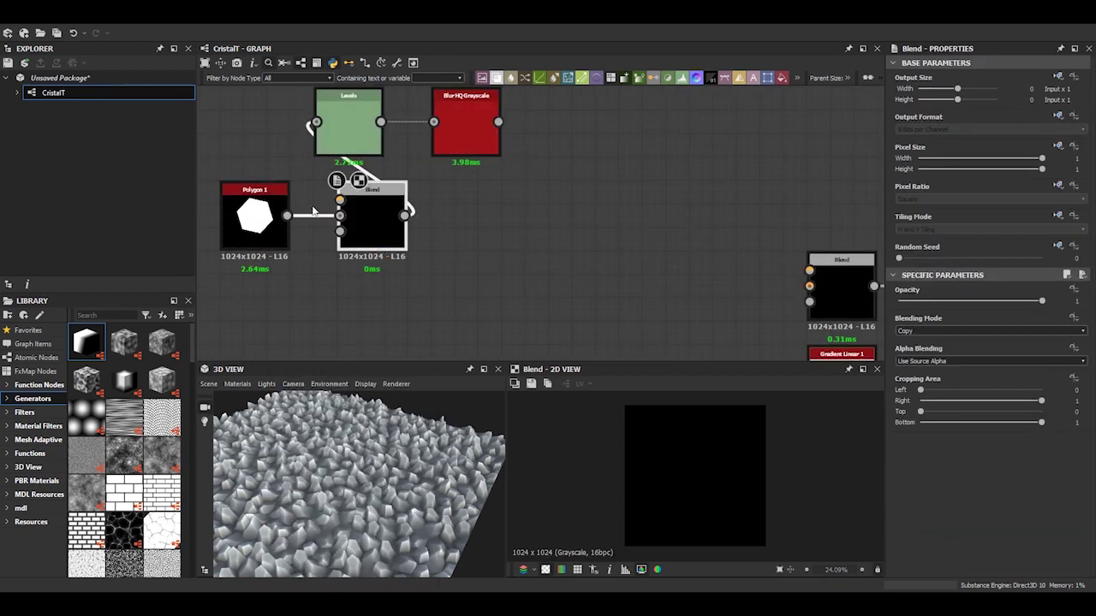
key("space")
type("line")
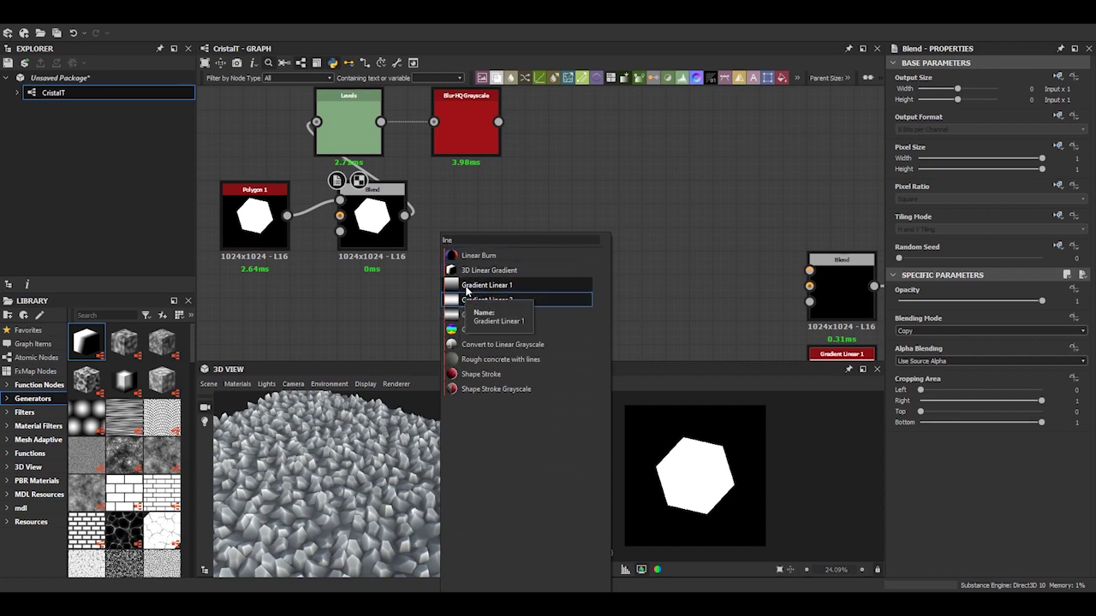
left_click(466, 285)
left_click_drag(405, 309, 287, 309)
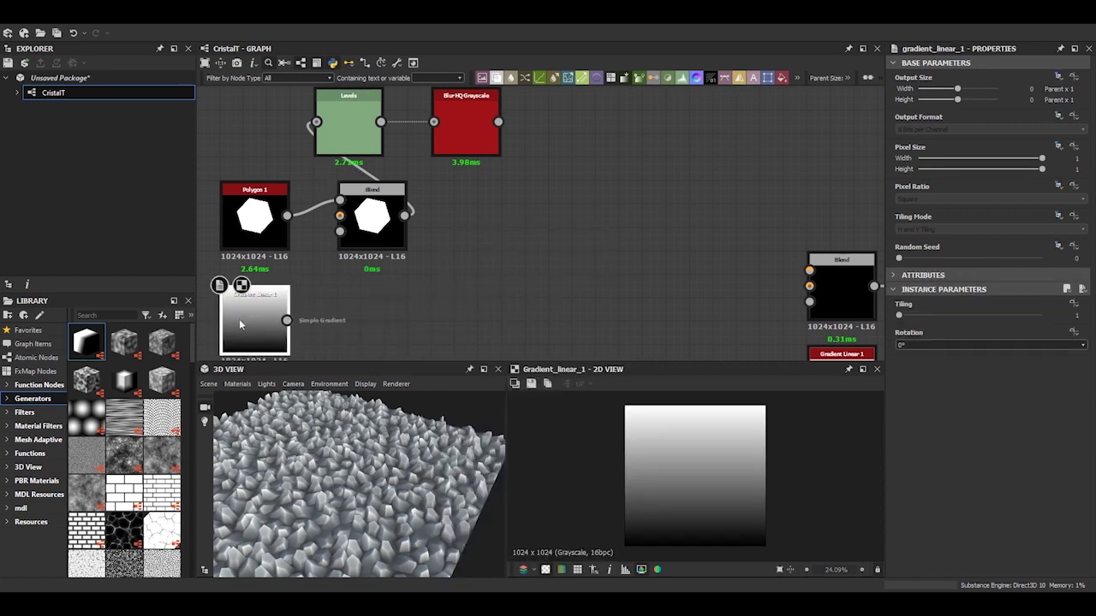
left_click(377, 222)
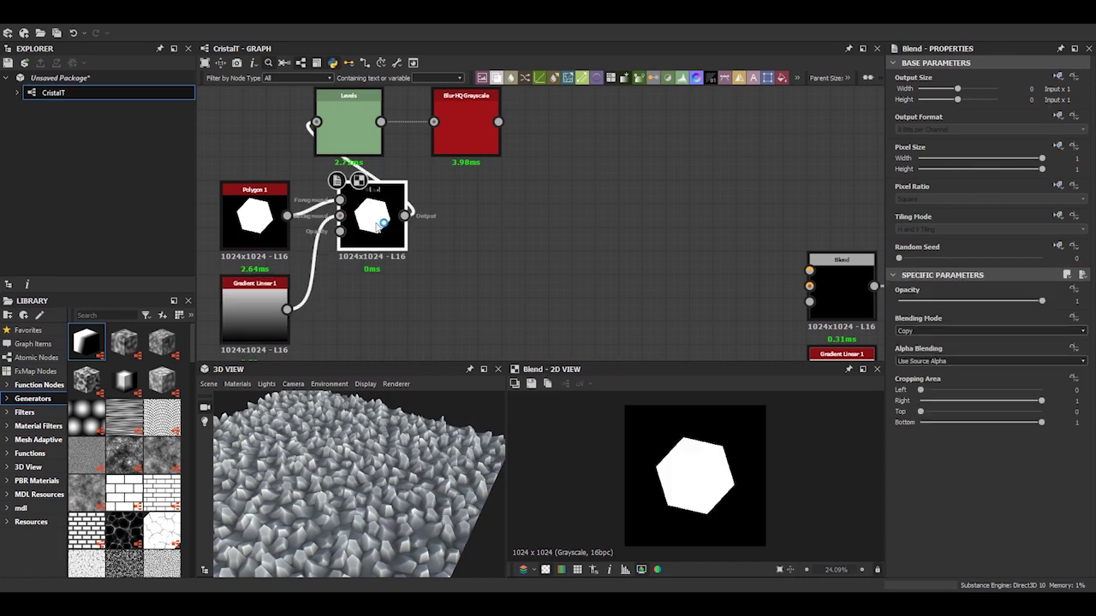
left_click(990, 331)
left_click(938, 354)
scroll(385, 257, "down", 1)
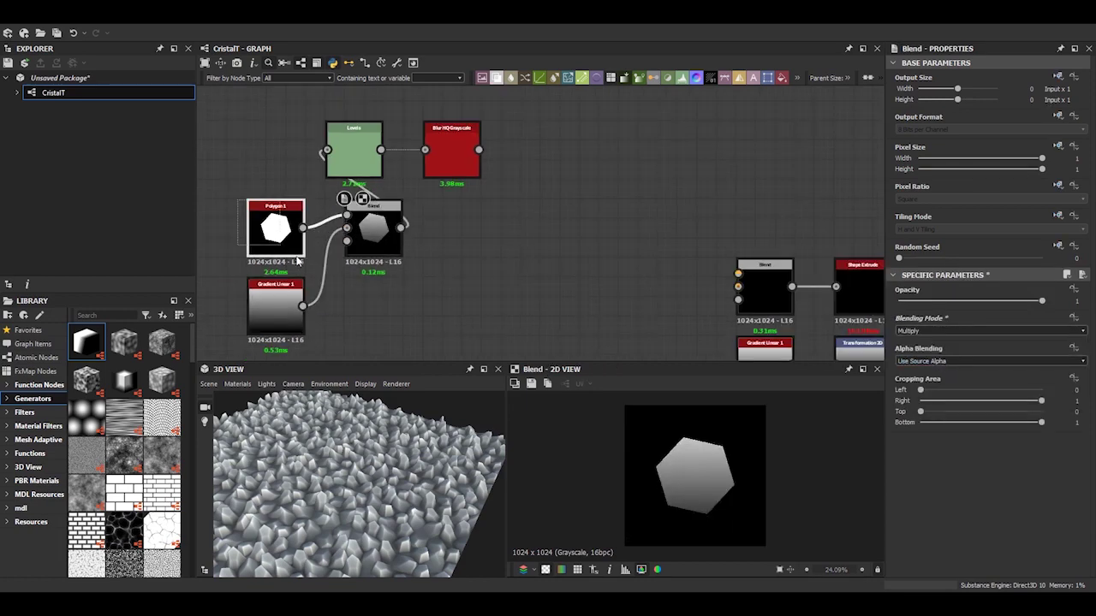
middle_click_drag(380, 256, 420, 295)
left_click_drag(419, 296, 421, 276)
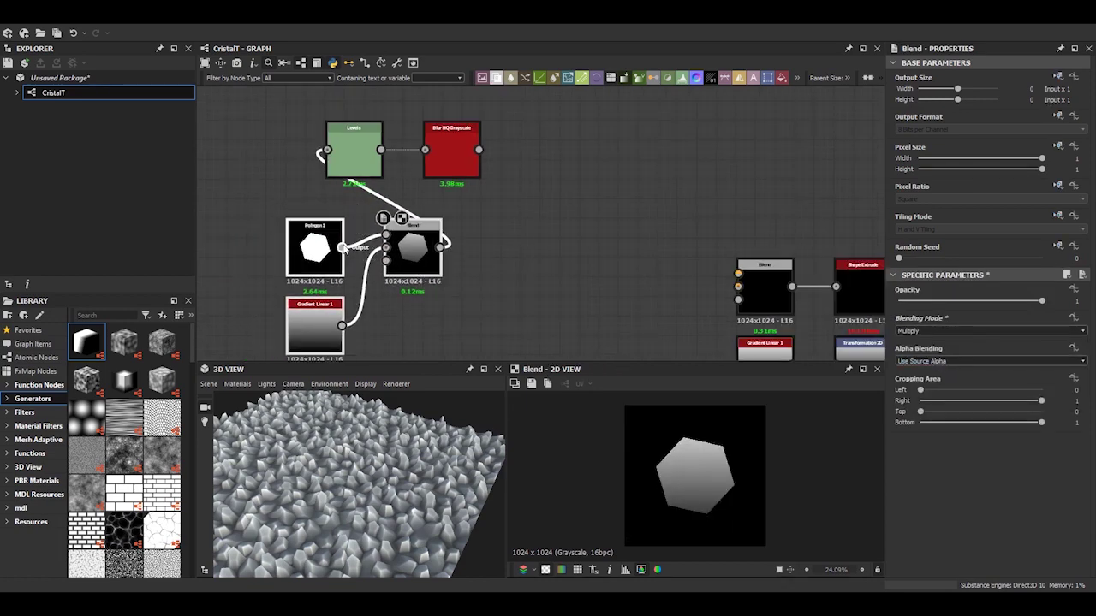
Chain a pasted Blend and gradient pair after the first blend, with the gradient rotated 90°
left_click(355, 154)
left_click(452, 165)
middle_click_drag(483, 293, 508, 252)
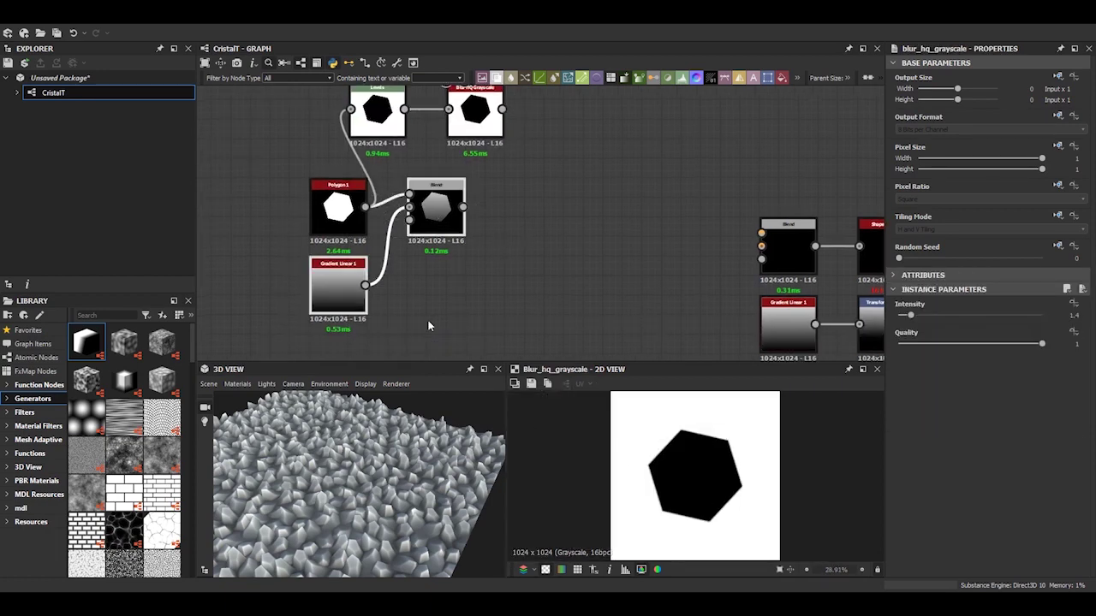
key("ctrl+v")
left_click_drag(429, 325, 409, 306)
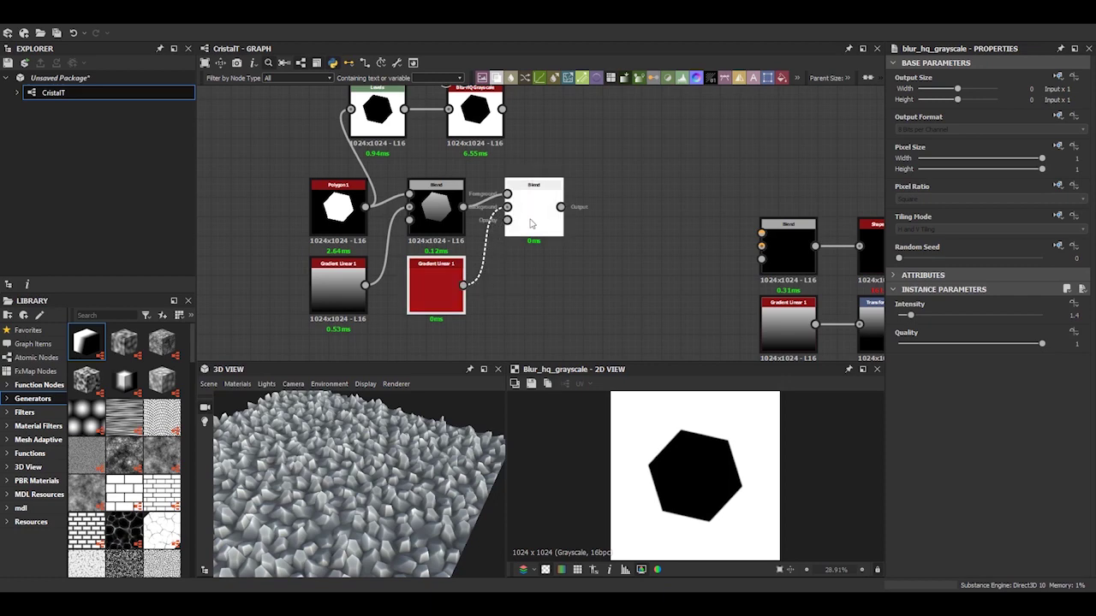
left_click(514, 214)
left_click(438, 282)
left_click(927, 345)
left_click(927, 356)
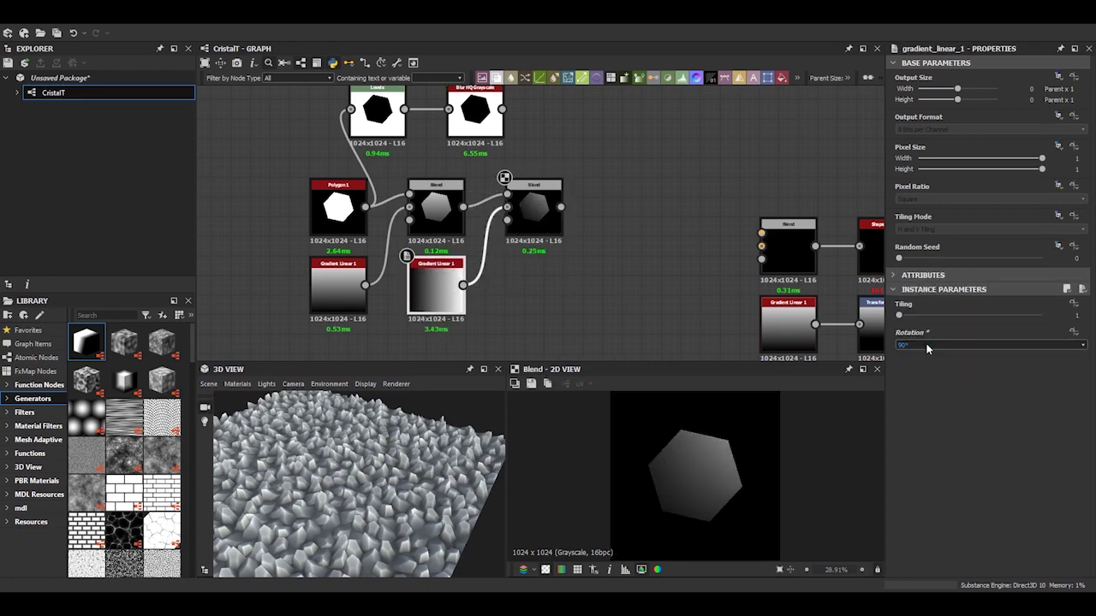
left_click(538, 230)
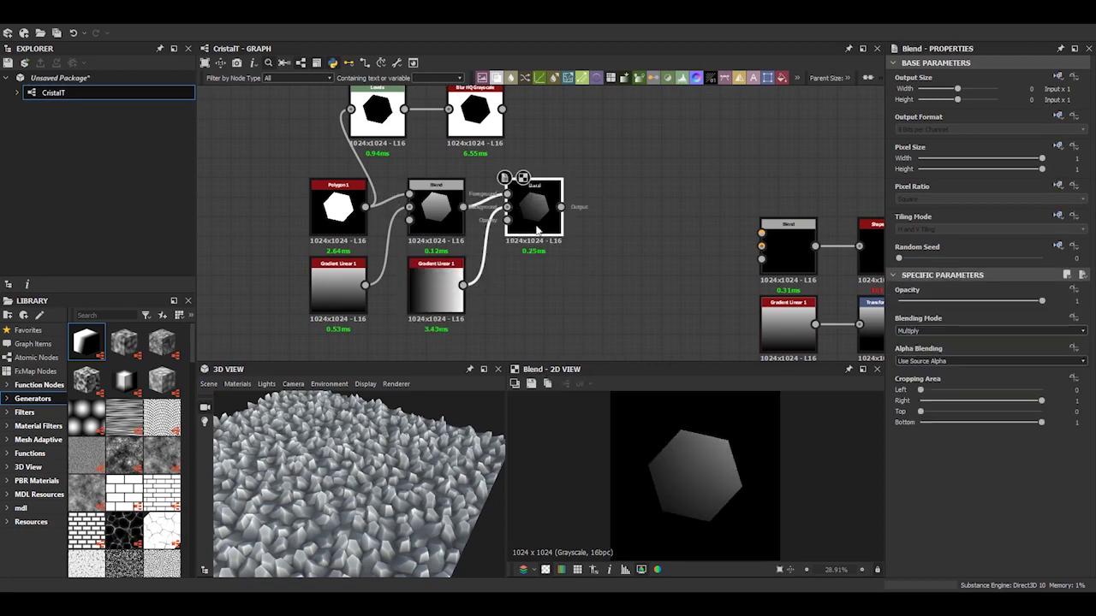
Duplicate the pair again after the second blend, with its gradient rotated 180°
left_click(436, 287, "shift")
key("ctrl+c")
key("ctrl+v")
left_click_drag(496, 256, 539, 291)
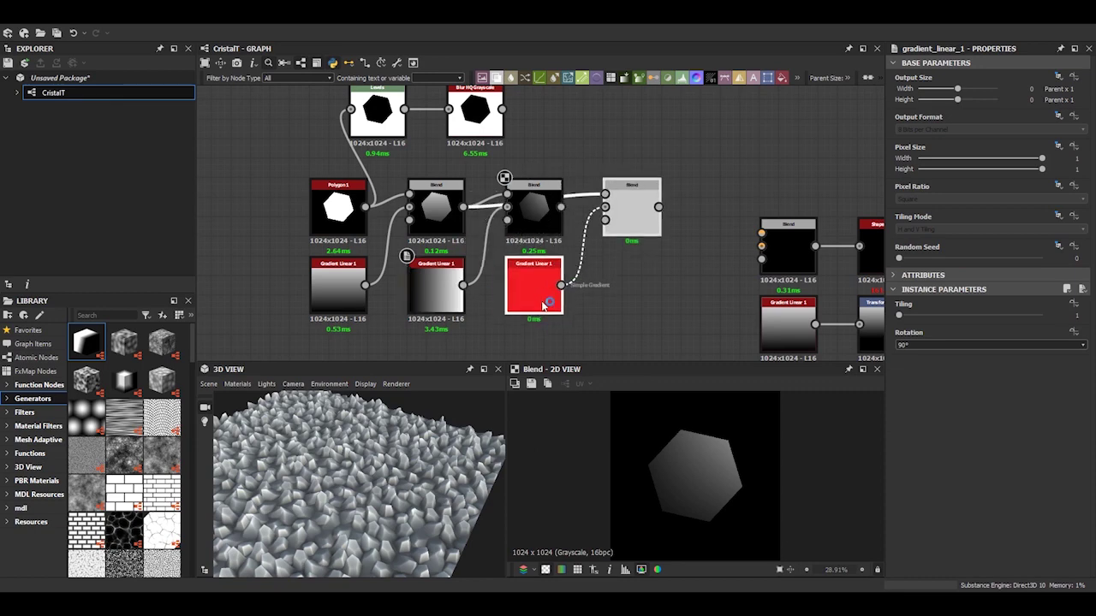
left_click(631, 209)
left_click(535, 285)
left_click(989, 345)
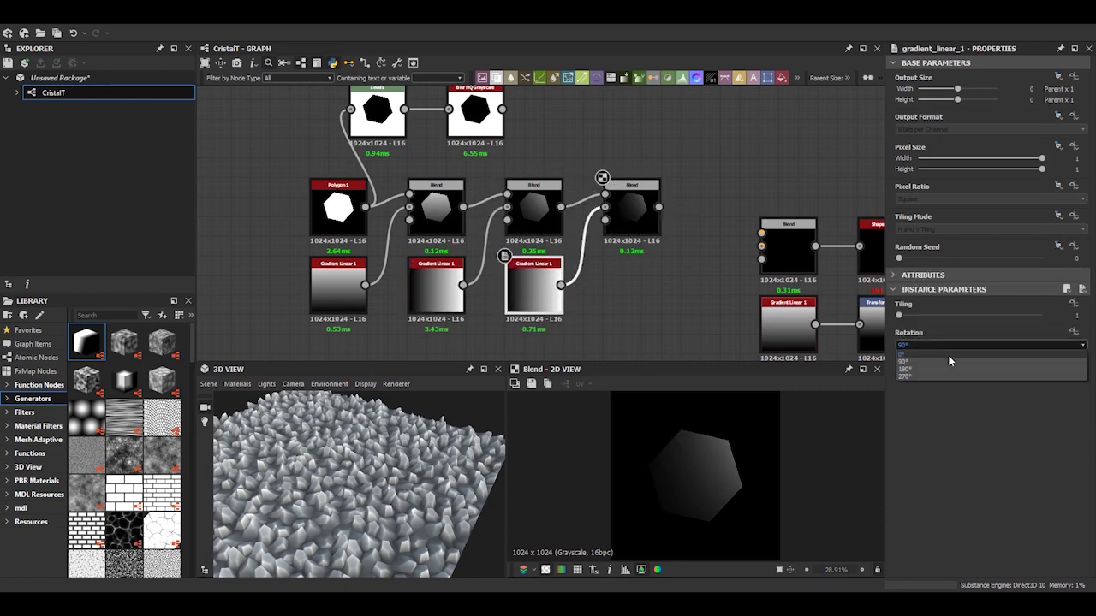
left_click(941, 368)
left_click(934, 345)
left_click(934, 357)
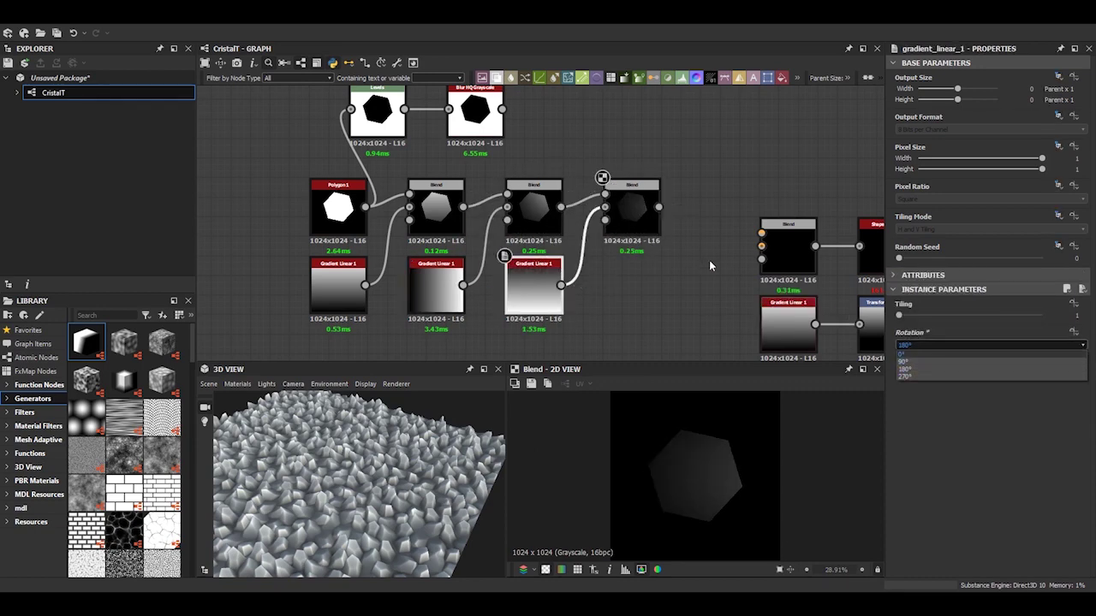
left_click(631, 218)
Switch all three Blend nodes to Min (Darken) blending mode
scroll(592, 250, "down", 3)
middle_click_drag(592, 250, 445, 244)
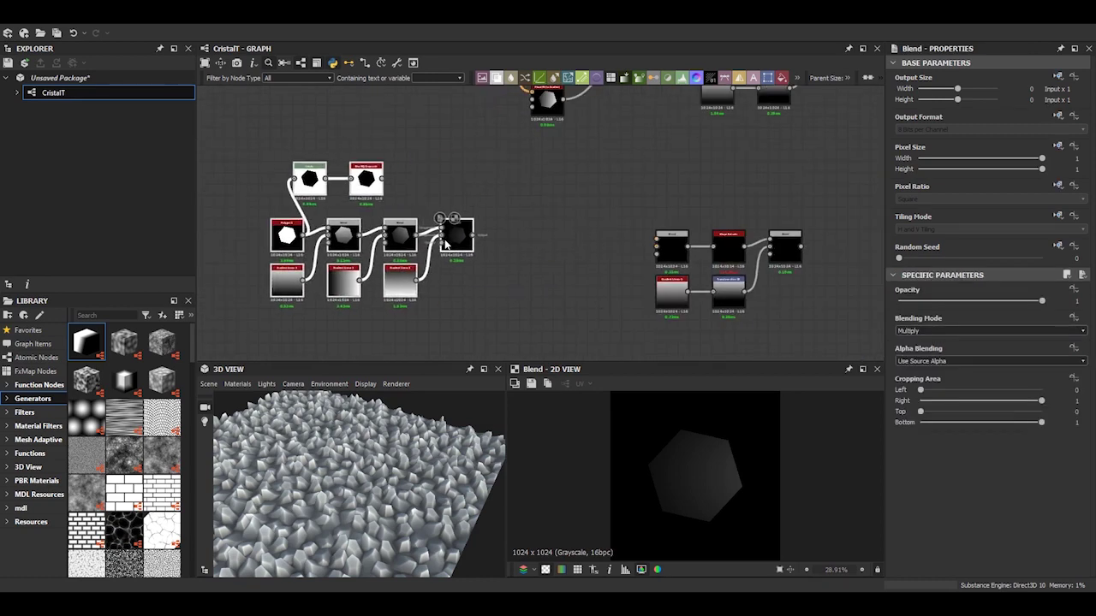
scroll(510, 281, "up", 3)
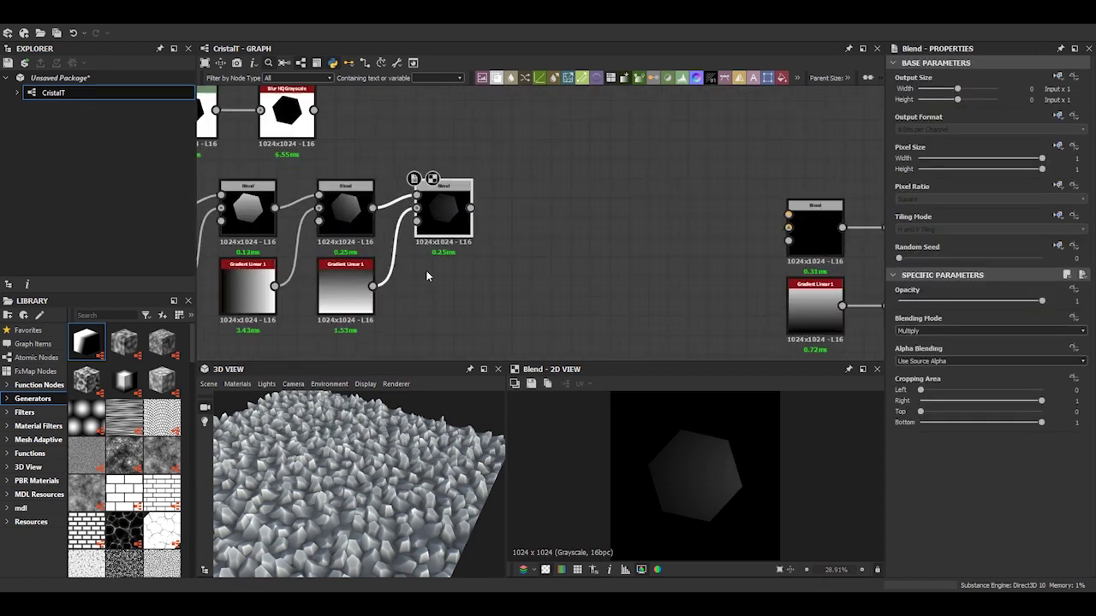
left_click(941, 331)
left_click(910, 382)
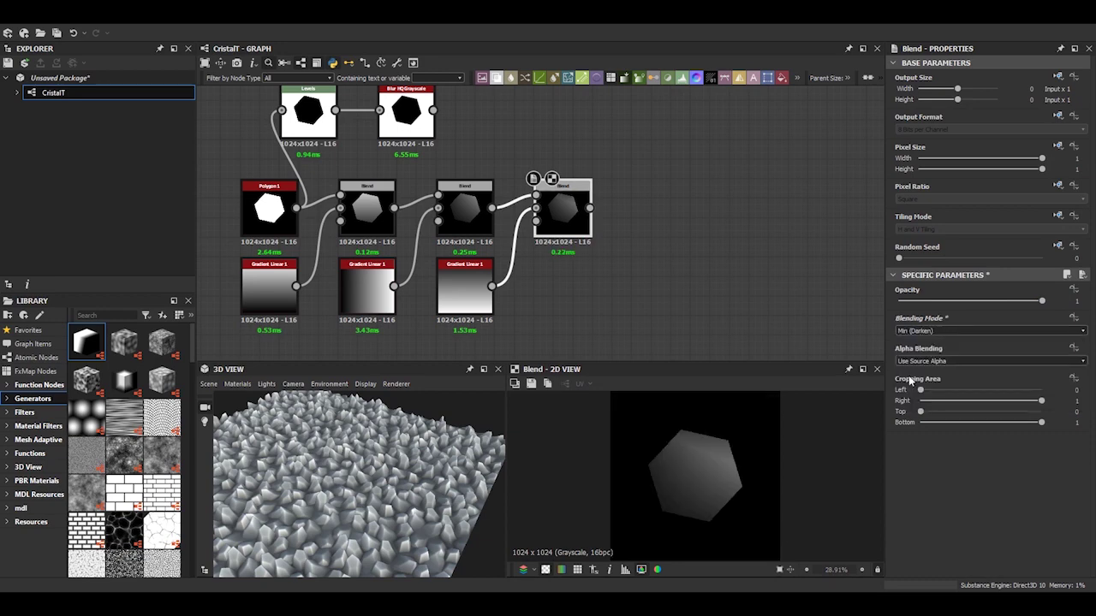
left_click(463, 213)
left_click(942, 330)
left_click(912, 384)
left_click(366, 210)
left_click(942, 331)
left_click(913, 385)
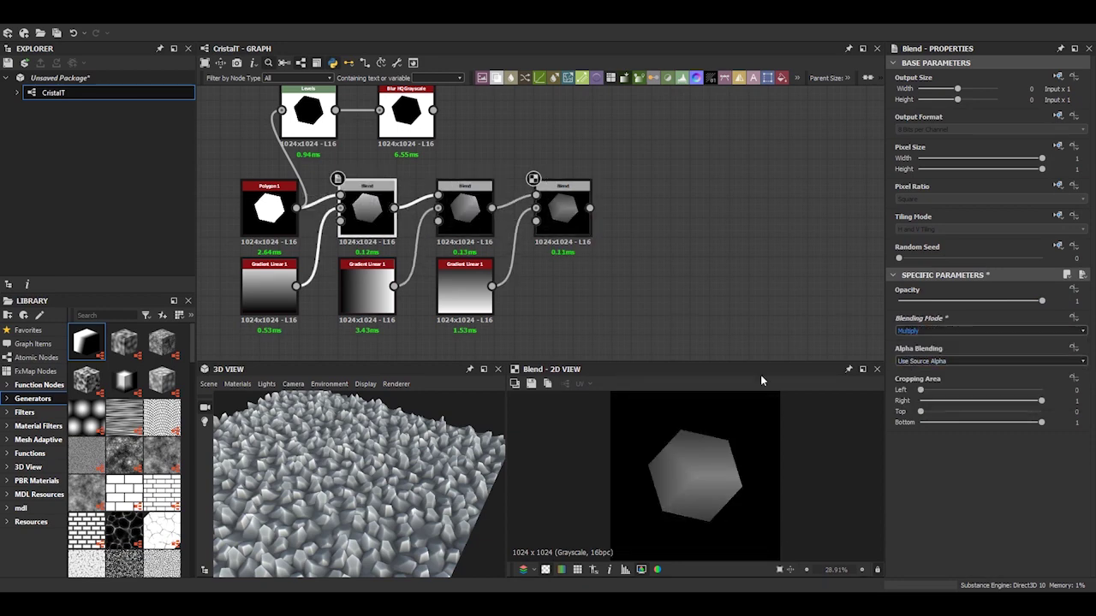
left_click(565, 224)
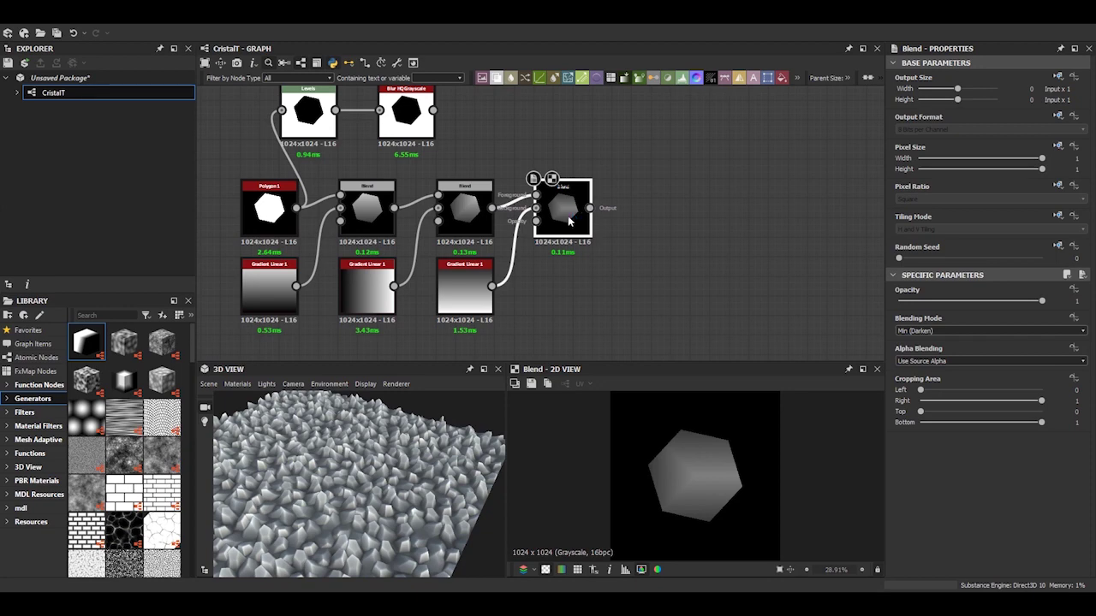
Add a Blend node after the third blend and keep its opacity at 1
scroll(567, 218, "up", 2)
scroll(513, 189, "up", 3)
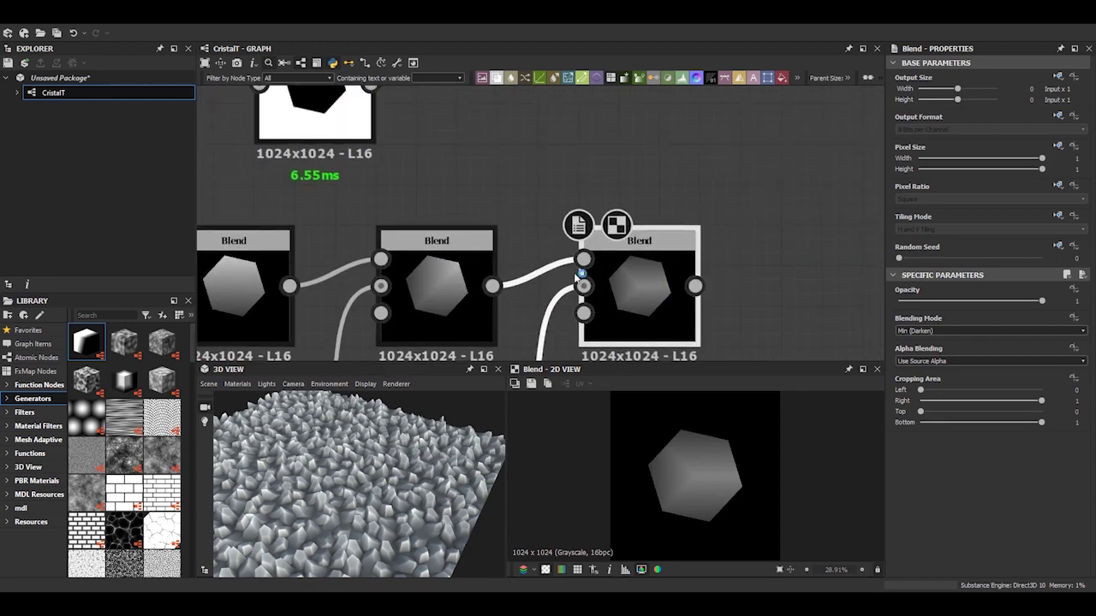
scroll(472, 240, "down", 3)
scroll(612, 230, "up", 3)
key("space")
key("Return")
scroll(685, 257, "down", 3)
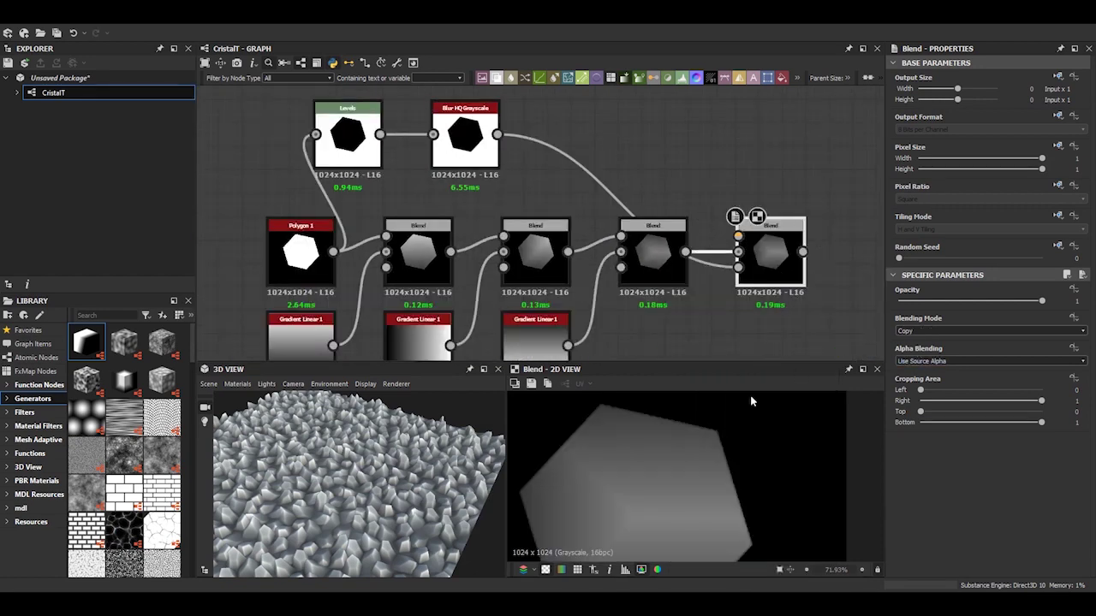
key("ctrl+z")
scroll(586, 413, "down", 2)
scroll(599, 265, "down", 3)
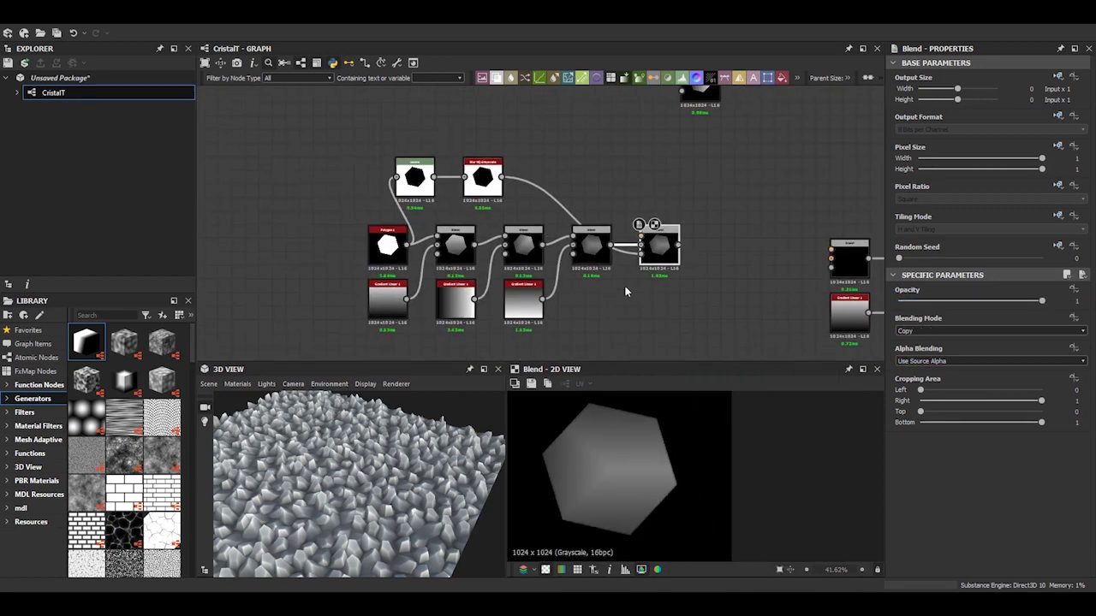
Add a Shape Extrude after the blend with Extrude Shape set to Custom Input
key("space")
type("shape ex")
key("Return")
left_click(991, 374)
left_click(942, 392)
scroll(725, 448, "down", 2)
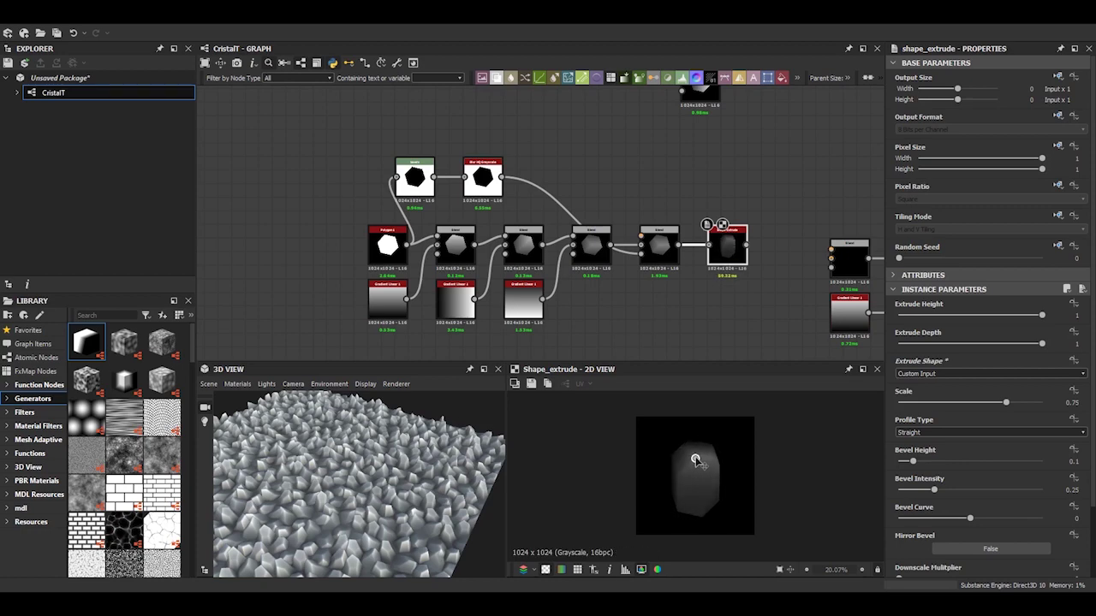
Delete the old node after Shape Extrude and wire the extruded crystal into the gradient Blend
middle_click_drag(669, 268, 640, 237)
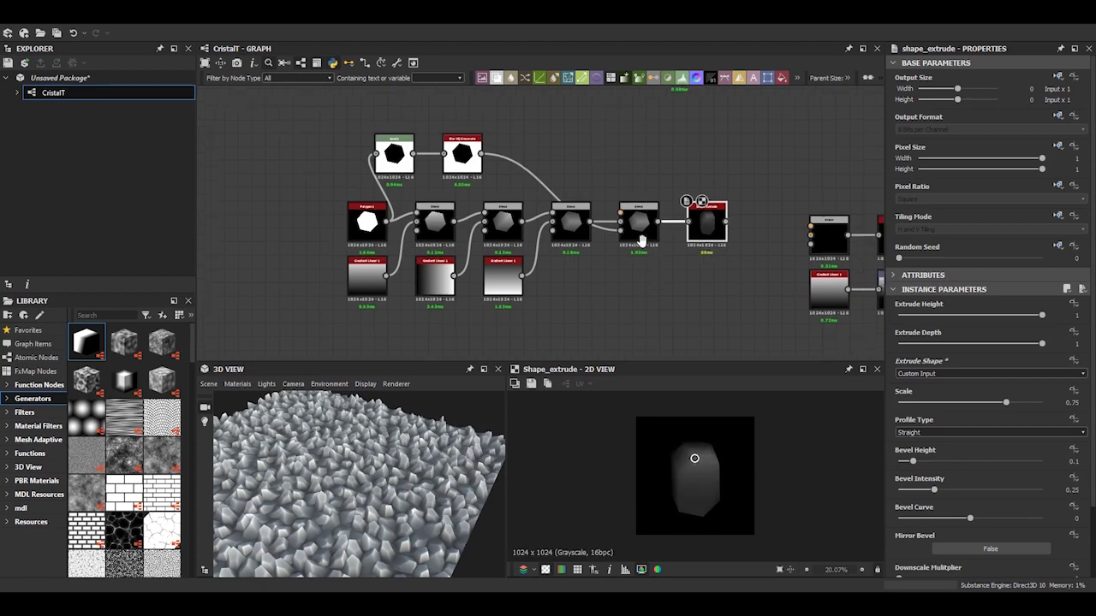
left_click(811, 224)
middle_click_drag(720, 216, 587, 221)
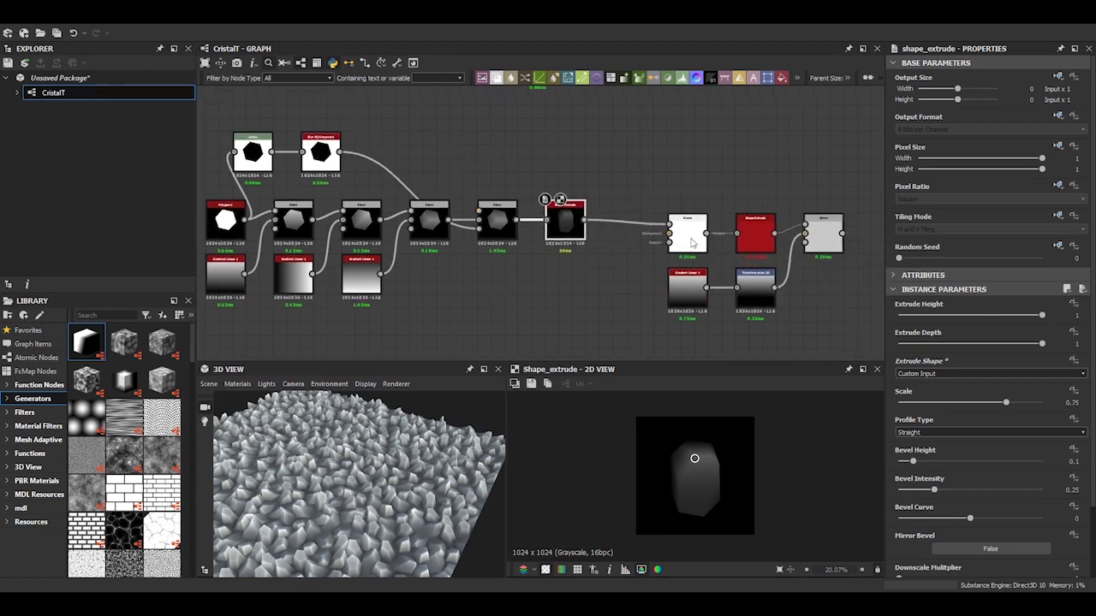
key("Delete")
scroll(640, 276, "down", 2)
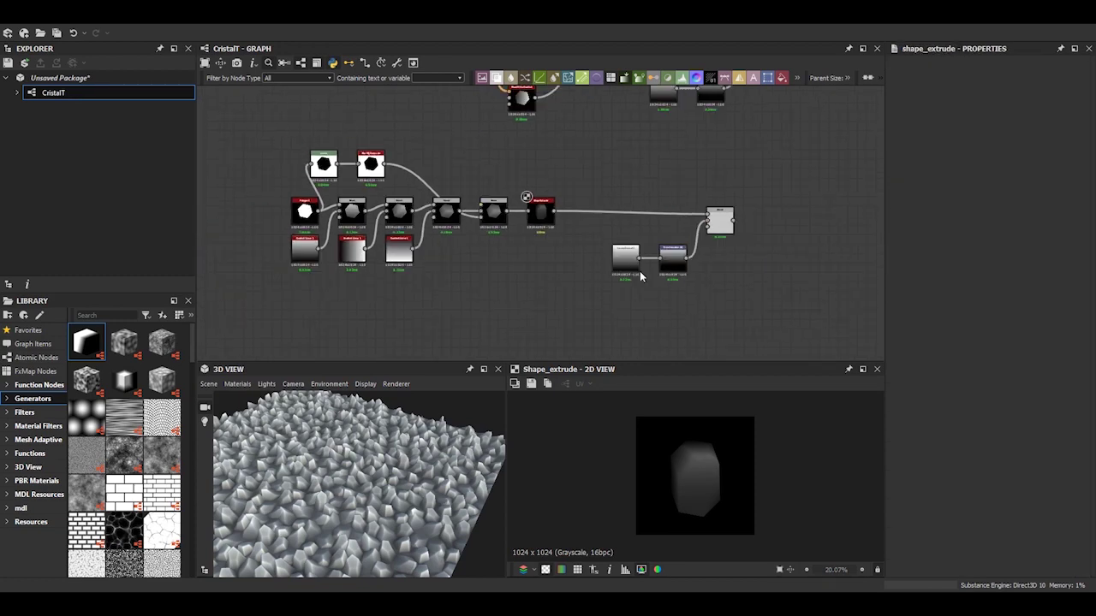
left_click_drag(726, 237, 594, 229)
double_click(587, 214)
left_click(540, 249)
Lower the Transformation 2D gradient's Offset Y to about 0.0877
left_click_drag(695, 419, 696, 438)
left_click_drag(695, 506, 702, 503)
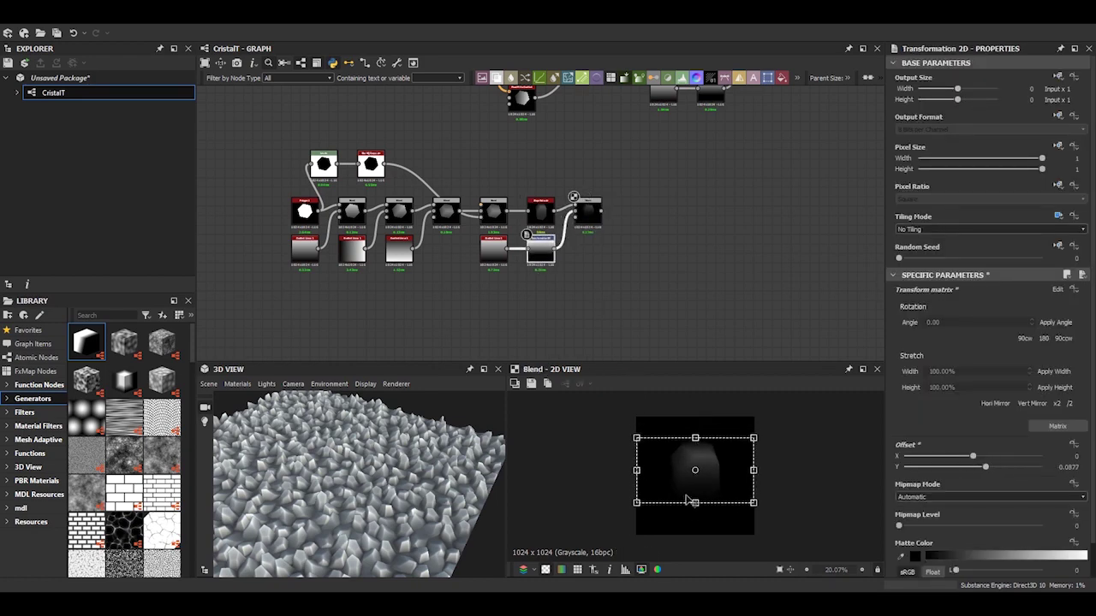
scroll(603, 266, "up", 2)
scroll(541, 295, "down", 3)
middle_click_drag(541, 295, 662, 247)
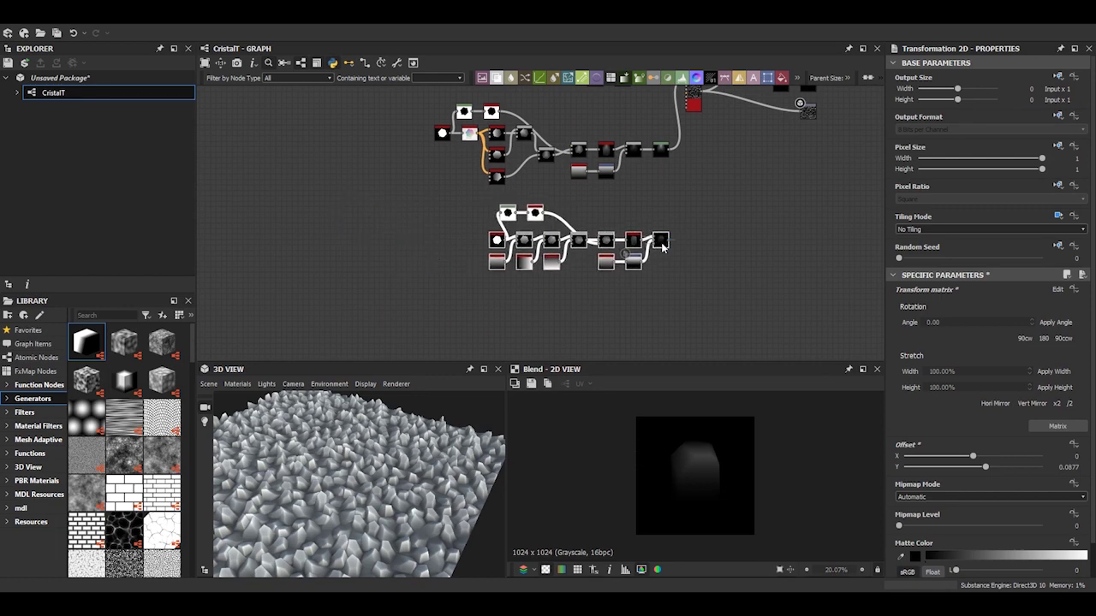
scroll(655, 155, "up", 3)
Set Tile Sampler Pattern Input Number to 3 and add a Levels node after the crystal Blend
scroll(655, 154, "up", 2)
left_click(657, 171)
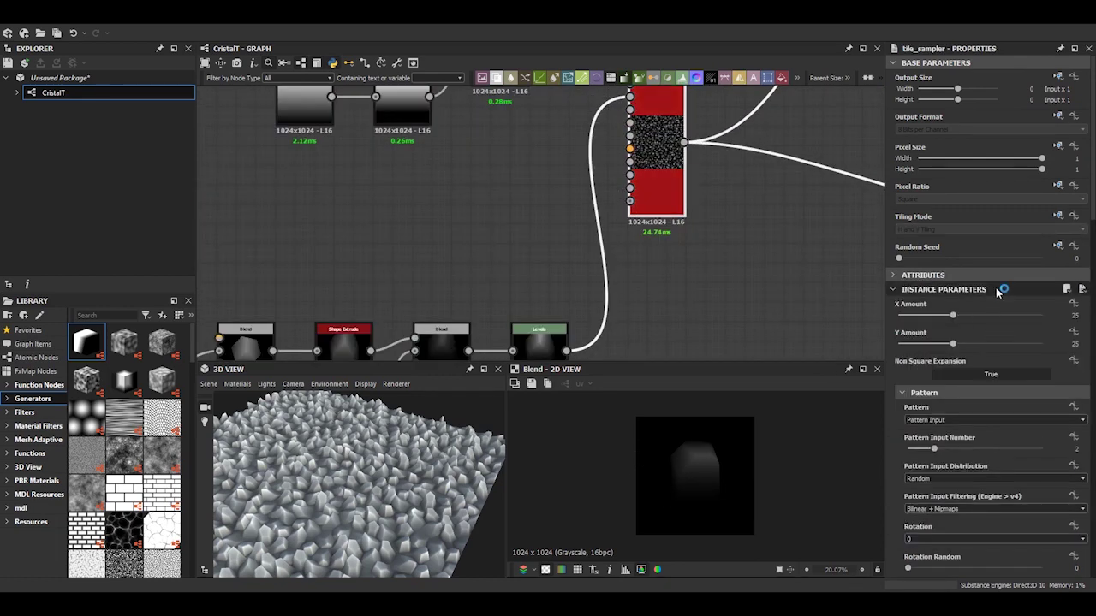
scroll(991, 333, "down", 2)
left_click(1084, 377)
scroll(726, 280, "down", 3)
middle_click_drag(639, 366, 627, 330)
scroll(656, 152, "up", 2)
scroll(657, 152, "up", 2)
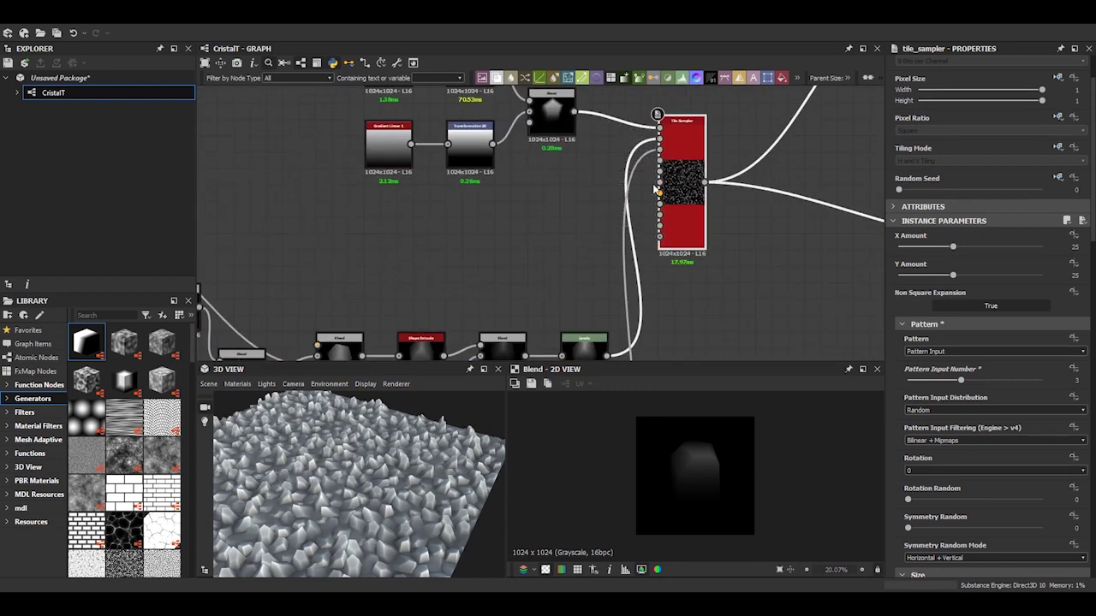
scroll(664, 278, "down", 3)
scroll(557, 274, "up", 3)
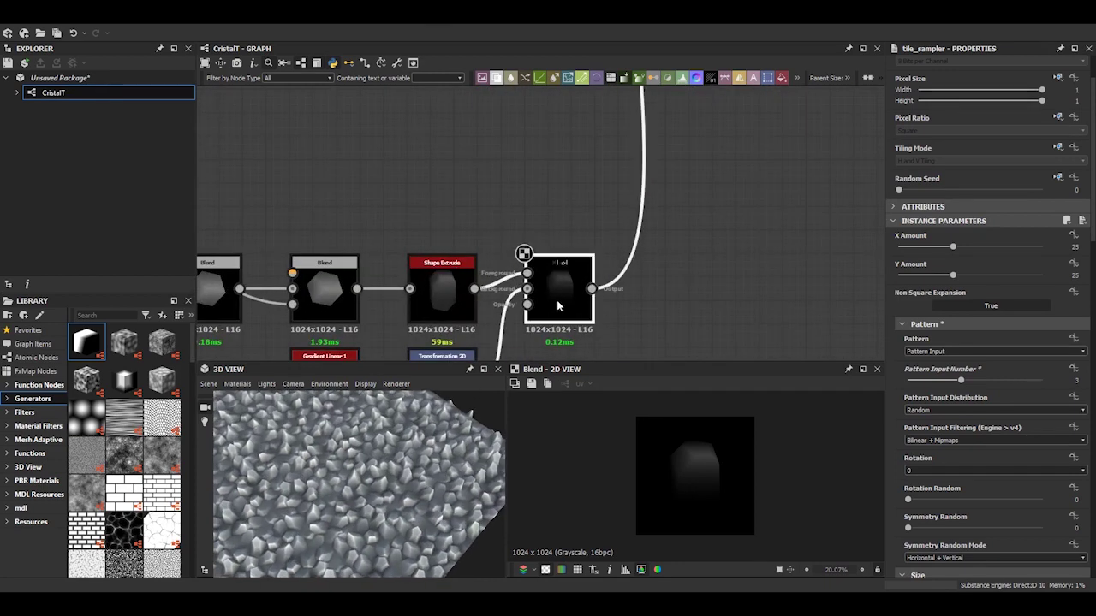
left_click(556, 299)
key("ctrl+l")
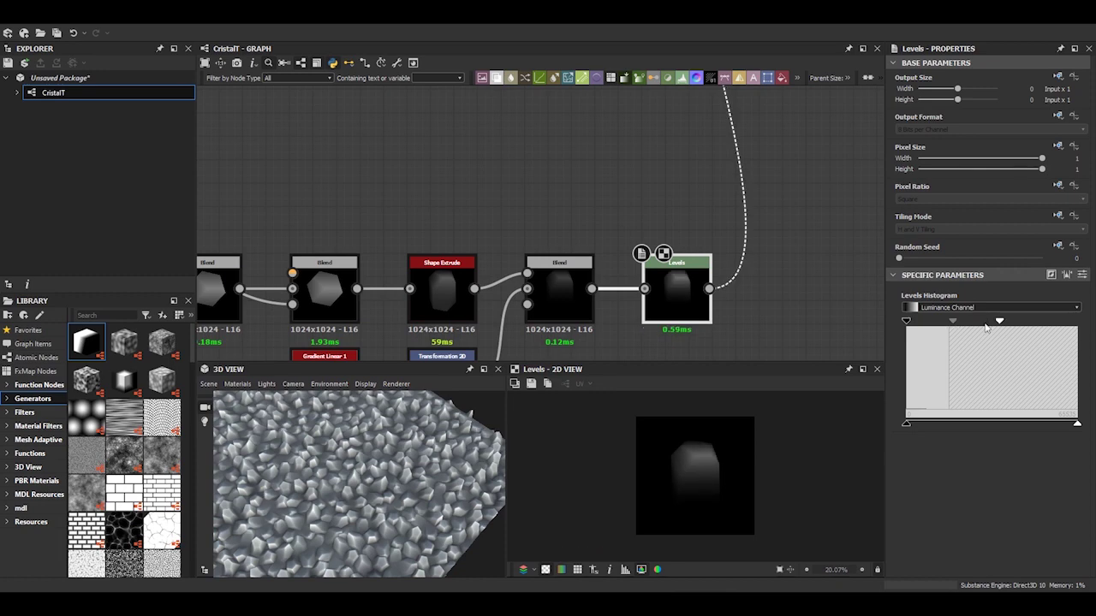
Preview the material on the Sphere 2 Tiles mesh in the 3D view
mouse_move(399, 483)
left_mouse_down()
mouse_move(319, 469)
mouse_move(391, 473)
left_mouse_up()
left_click(212, 384)
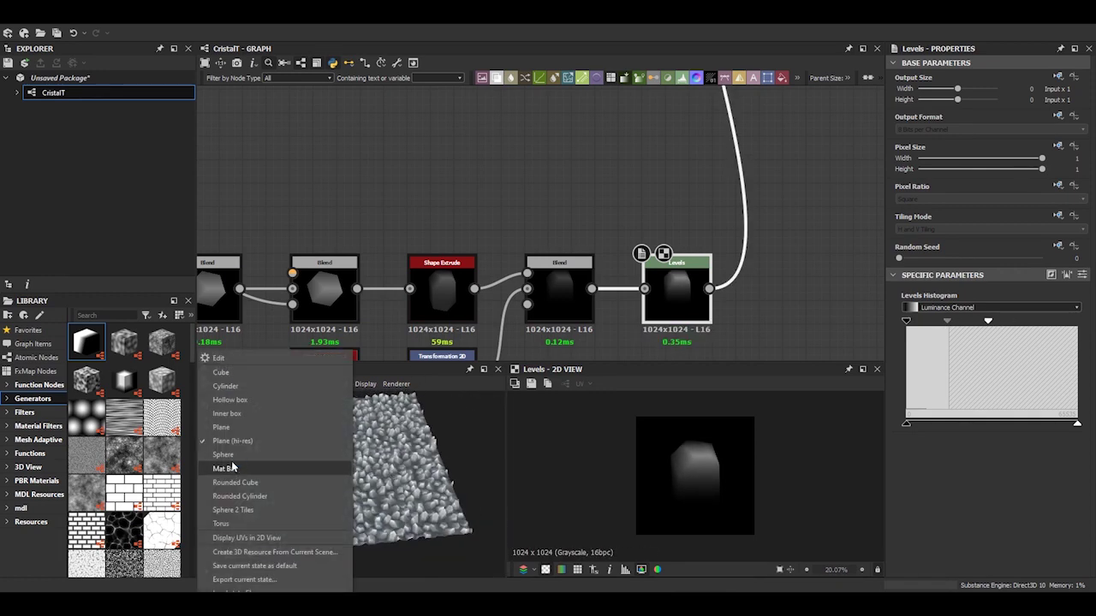
left_click(227, 510)
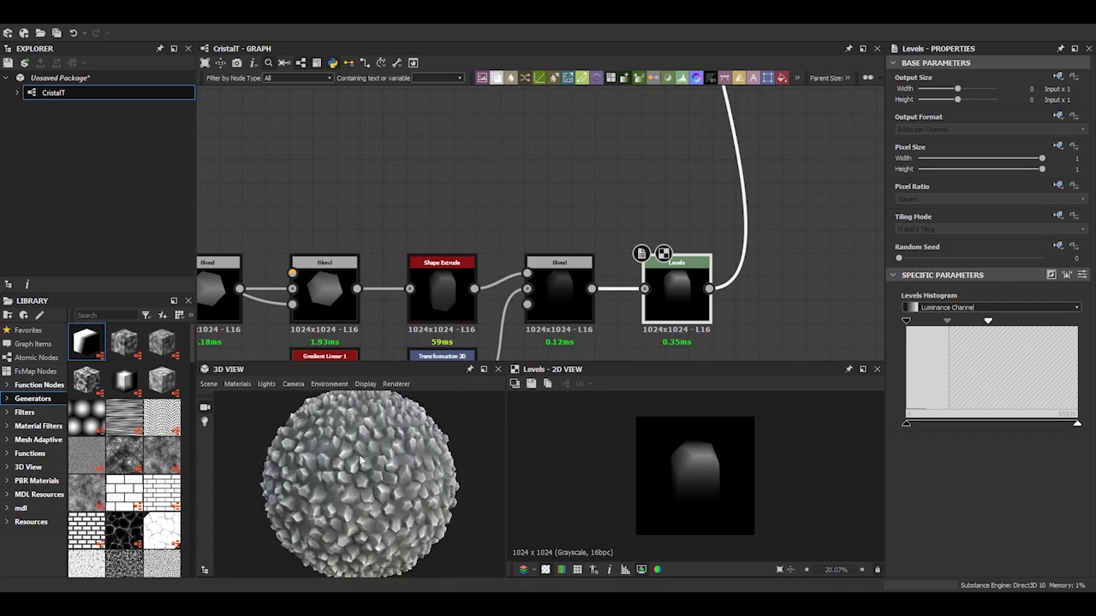
left_click_drag(357, 498, 403, 492)
scroll(414, 257, "down", 3)
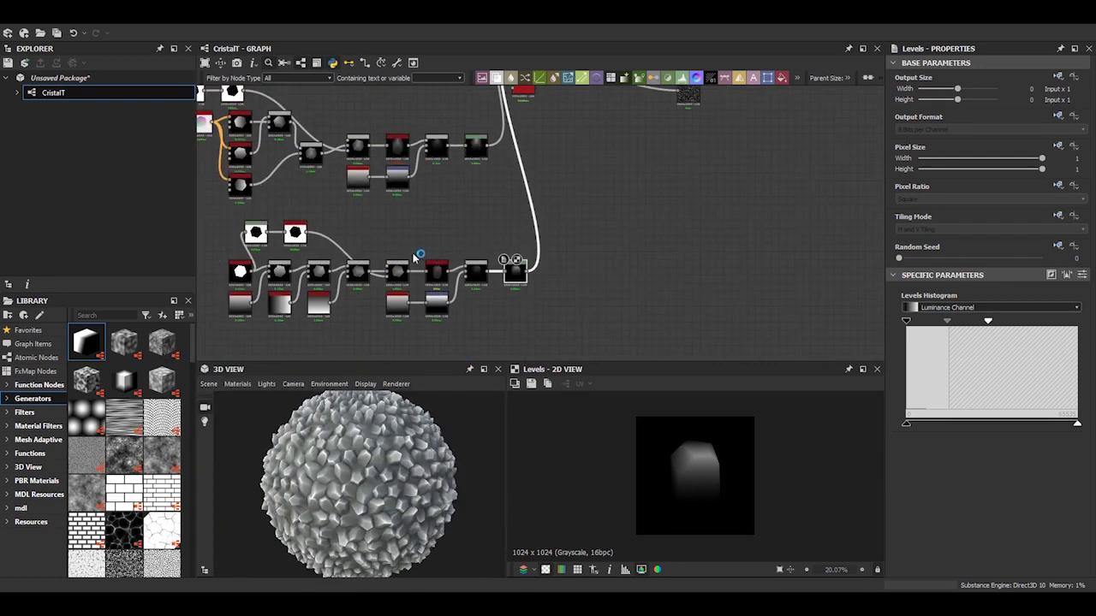
scroll(373, 210, "up", 3)
scroll(373, 210, "up", 2)
left_click(370, 208)
Insert a Levels node after the Tile Sampler and set Normal intensity to 12
key("space")
type("lev")
key("Return")
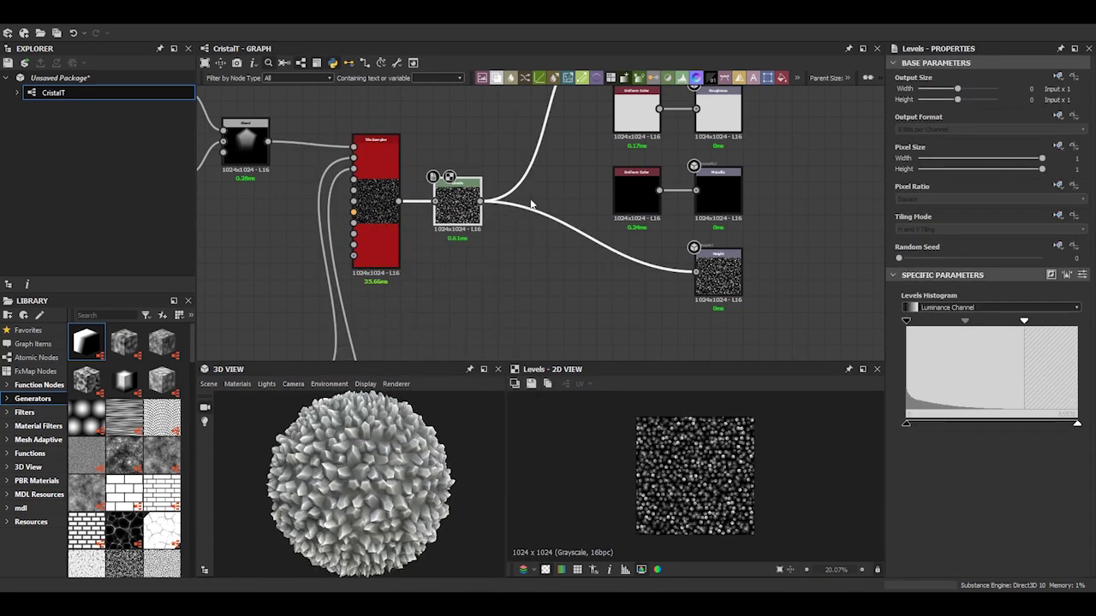
middle_click_drag(531, 204, 518, 312)
left_click(624, 135)
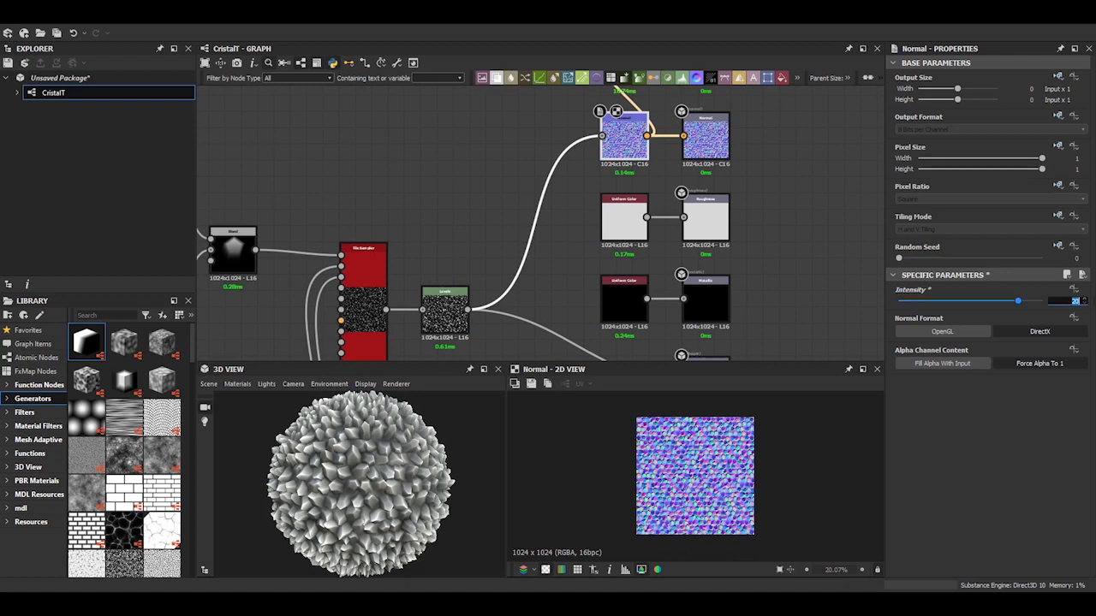
type("12")
key("Return")
Set the roughness Uniform Color to about 106 and the metallic Uniform Color to 139
left_click(624, 217)
mouse_move(1017, 349)
left_mouse_down()
mouse_move(950, 349)
mouse_move(1004, 348)
left_mouse_up()
double_click(603, 292)
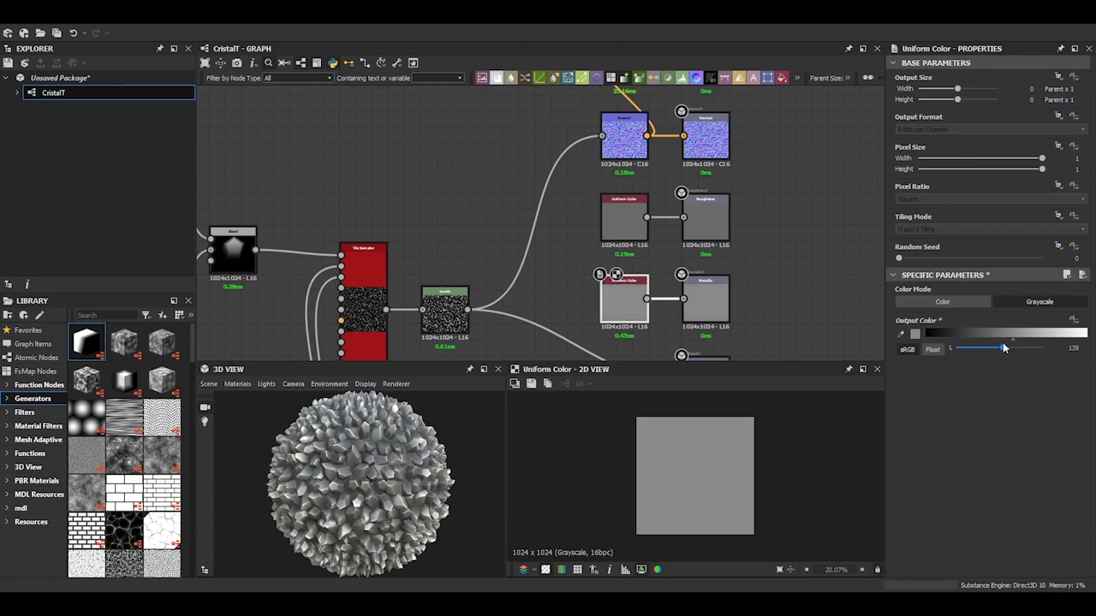
mouse_move(991, 349)
left_mouse_down()
mouse_move(974, 348)
mouse_move(1002, 349)
left_mouse_up()
left_click(634, 303)
scroll(719, 186, "down", 1)
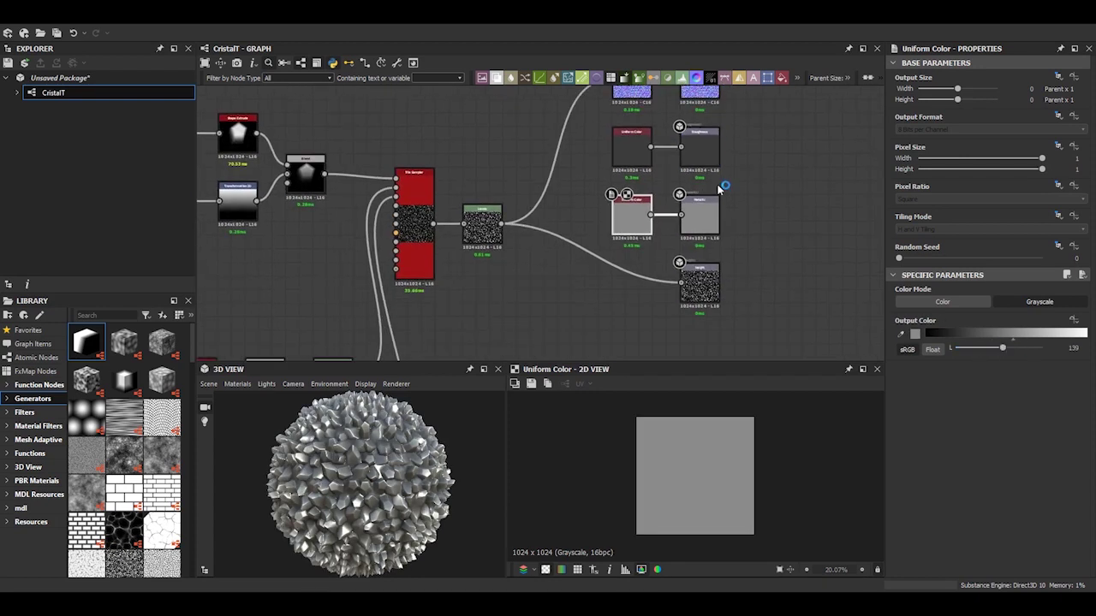
scroll(312, 411, "up", 2)
scroll(311, 411, "up", 2)
left_click_drag(312, 411, 343, 456)
middle_click_drag(627, 318, 602, 259)
key("space")
Add an HBAO node fed by the crystal height noise and delete the unused red node
type("ao")
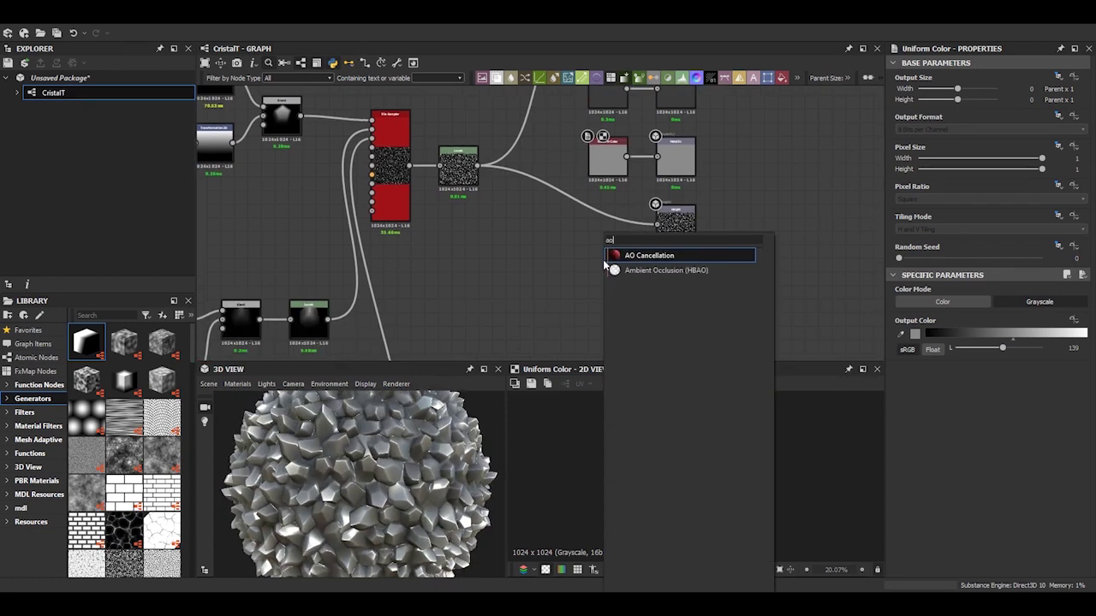
left_click(608, 270)
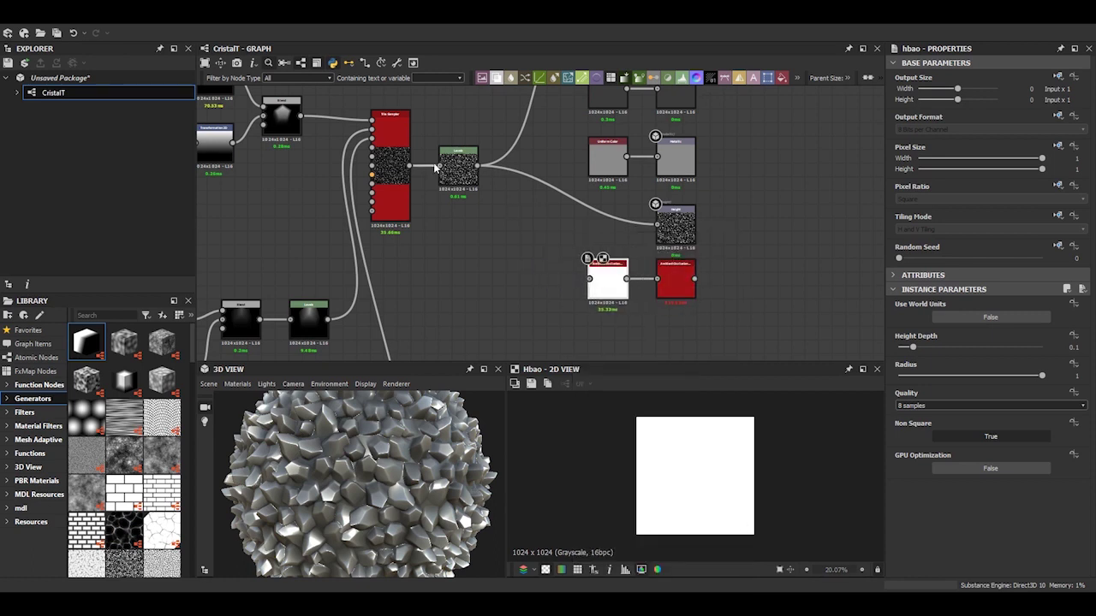
left_click_drag(482, 165, 589, 278)
right_click(522, 255)
left_click(677, 278)
key("Delete")
Add an Output with ambientOcclusion usage named AO and wire the HBAO into it
key("space")
type("output")
key("Return")
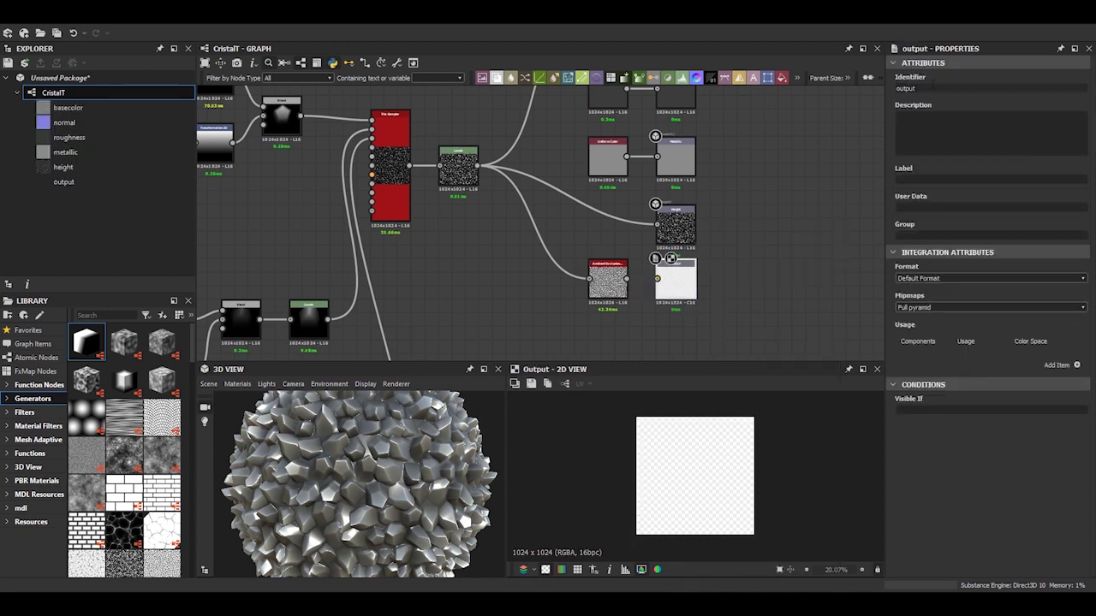
left_click(1075, 366)
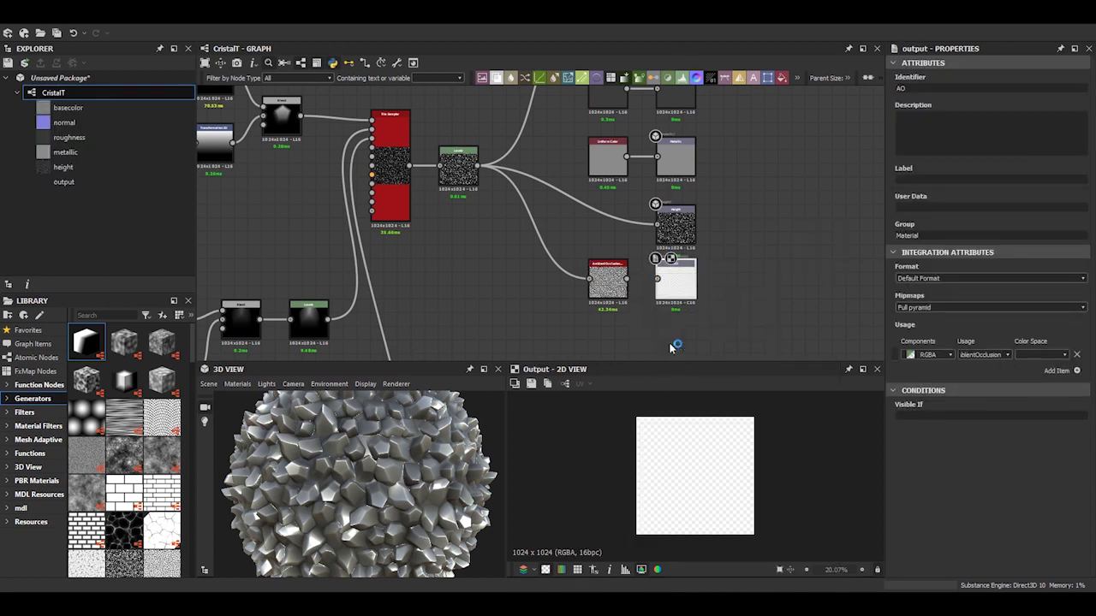
left_click_drag(632, 274, 659, 279)
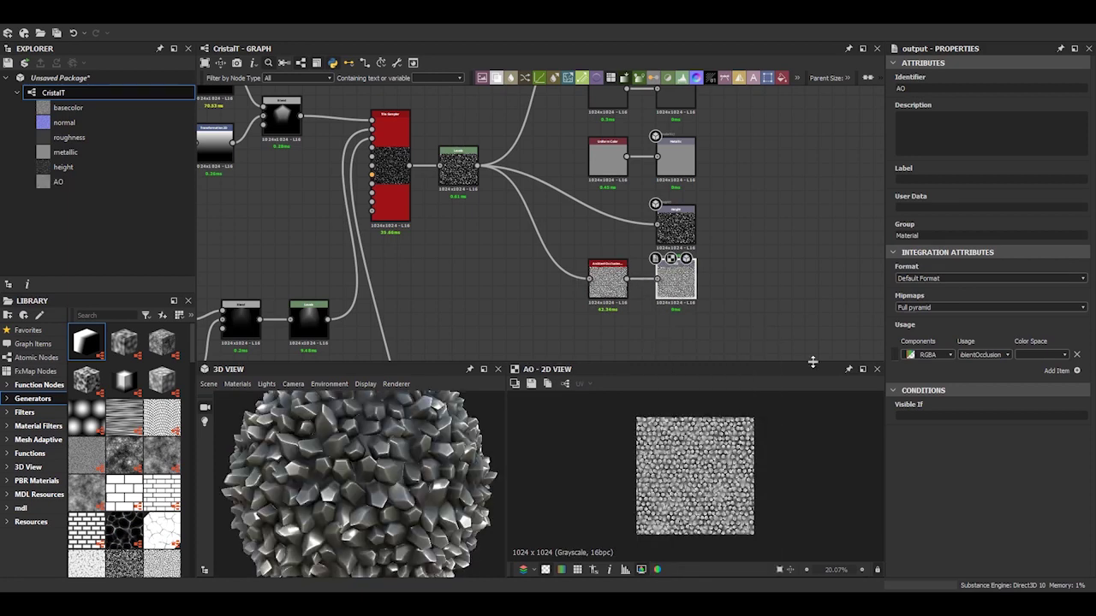
Set the HBAO Height Depth to 0.06
left_click(618, 278)
left_click_drag(913, 346, 909, 341)
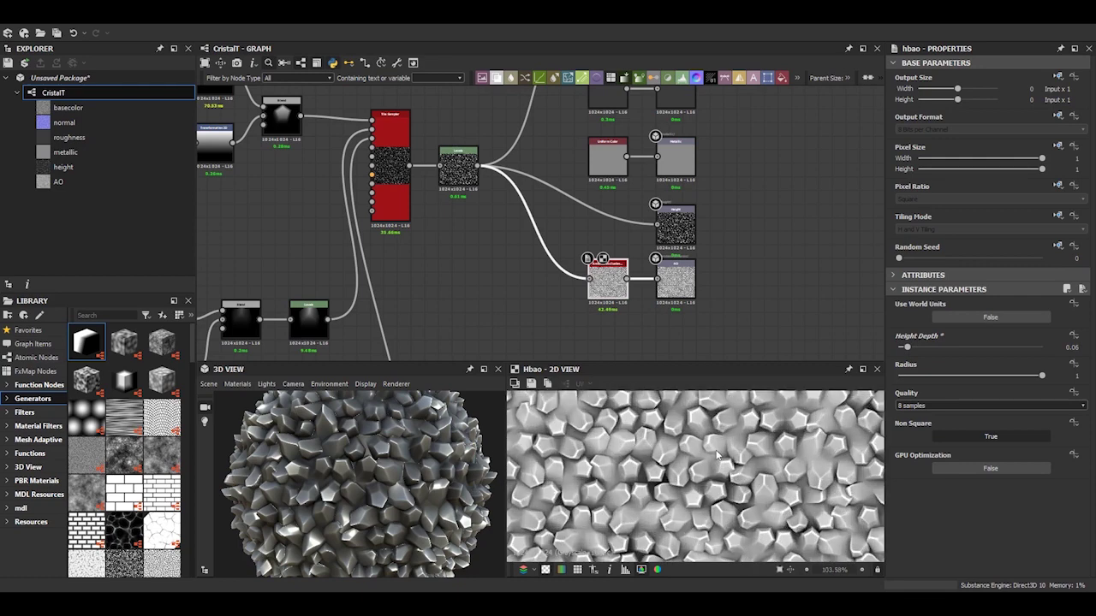
scroll(523, 265, "down", 2)
scroll(523, 259, "up", 2)
scroll(562, 217, "up", 2)
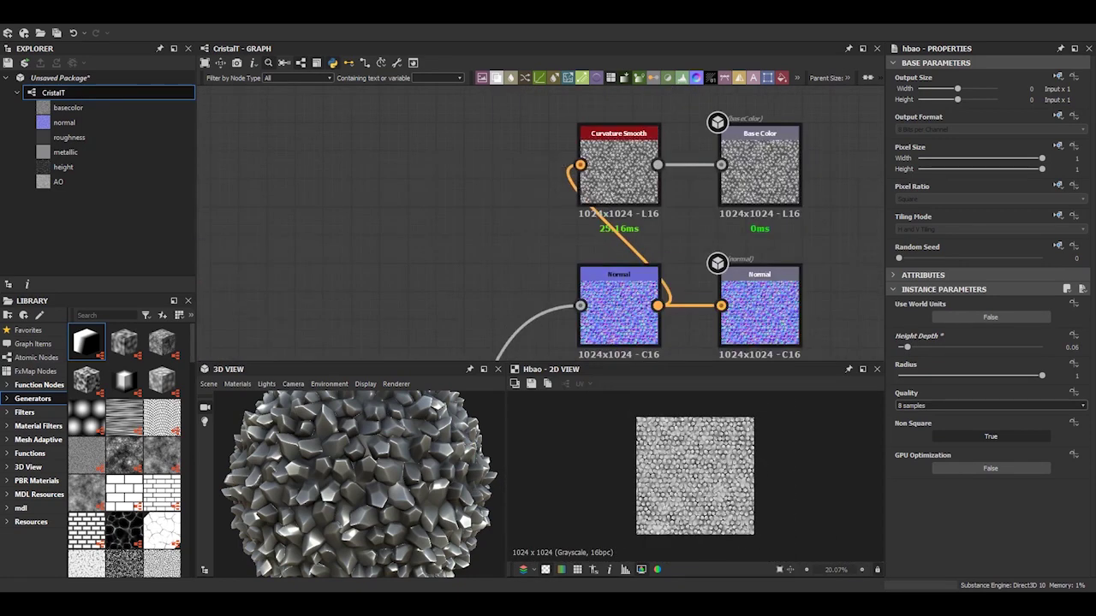
Brighten the metallic grey and set the roughness Uniform Color to 104
scroll(323, 220, "down", 3)
scroll(280, 418, "down", 2)
middle_click_drag(480, 282, 445, 169)
left_click(441, 332)
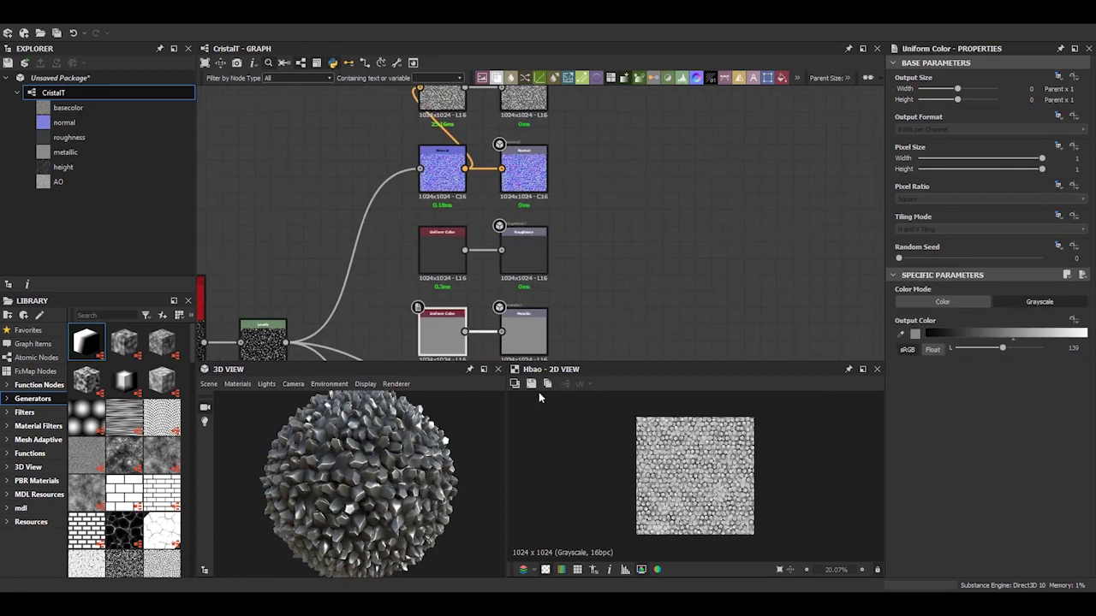
left_click_drag(1004, 352, 1006, 356)
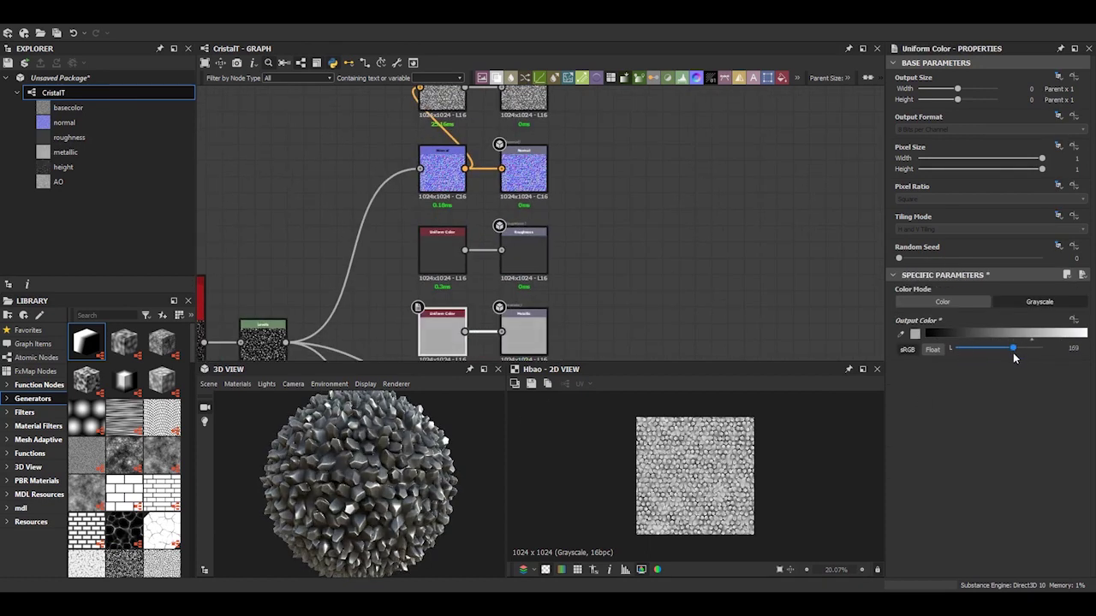
left_click(442, 250)
left_click_drag(957, 349, 991, 351)
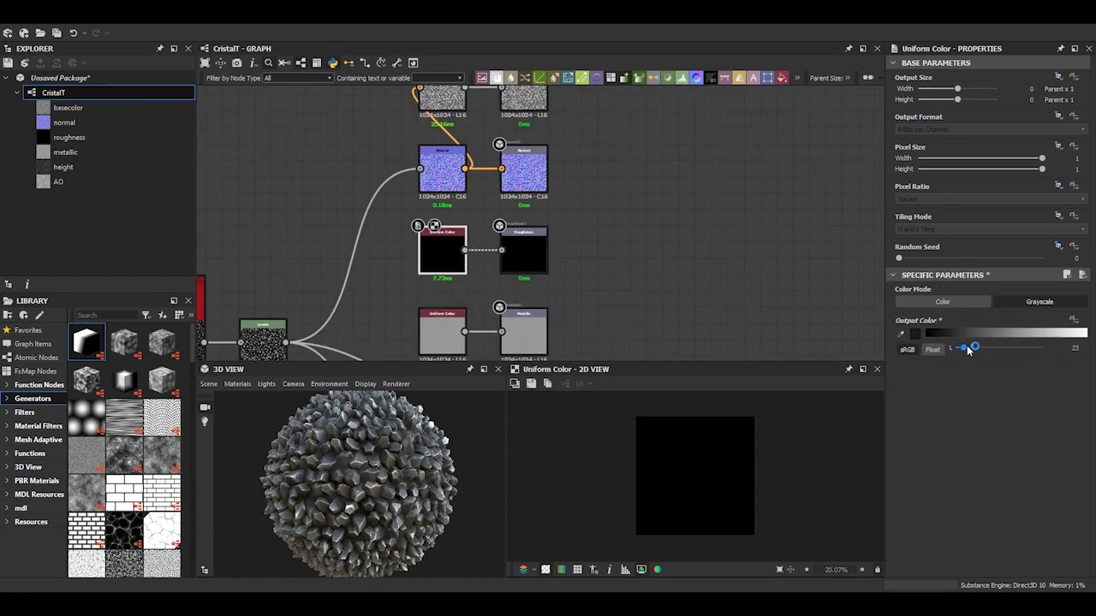
Add a new Levels node near the curvature and normal nodes
middle_click_drag(381, 82, 412, 229)
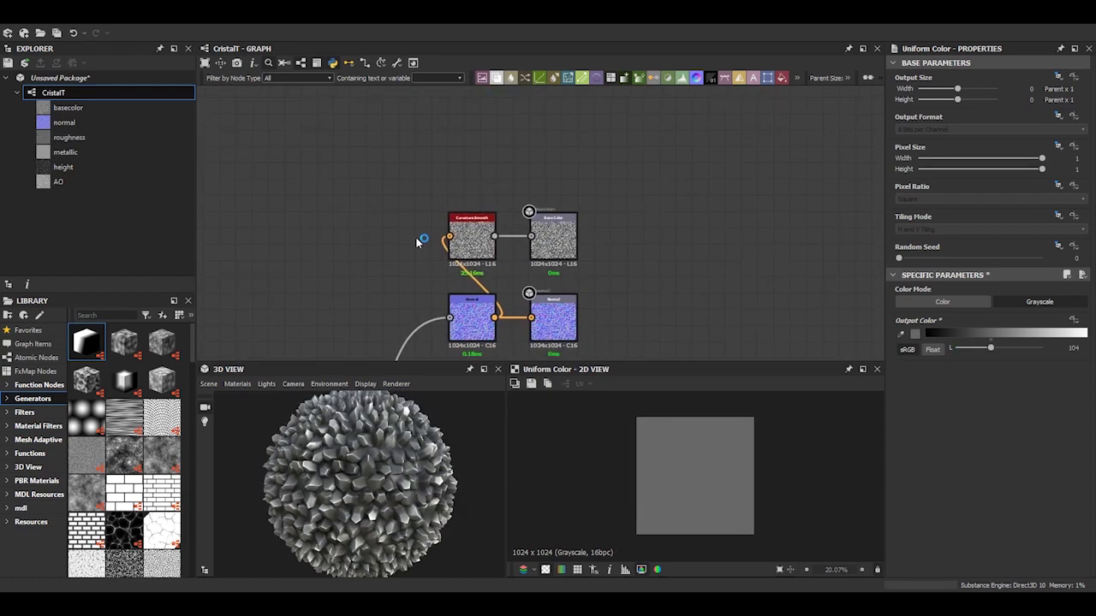
key("space")
type("levels")
key("Return")
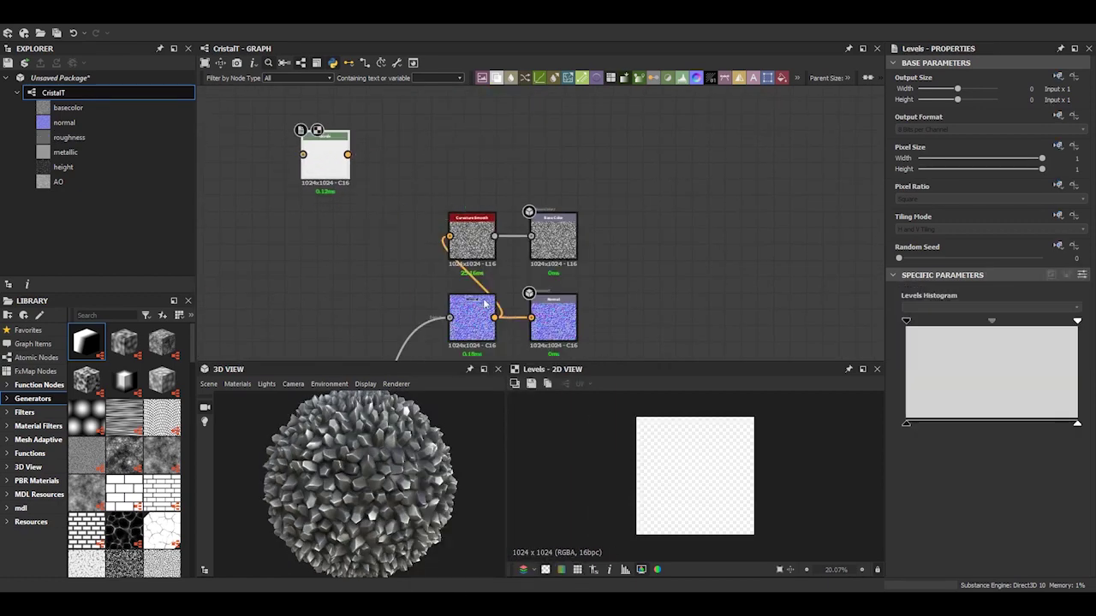
Feed Curvature Smooth into Levels and tighten its range to isolate thin bright crystal edges
left_click_drag(494, 236, 304, 155)
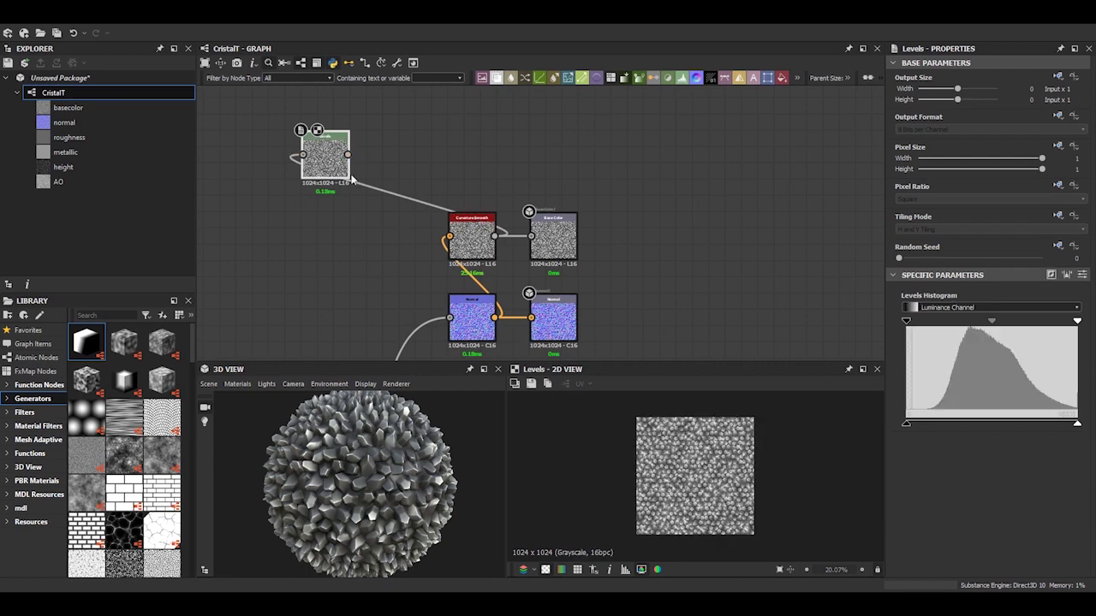
mouse_move(1077, 321)
left_mouse_down()
mouse_move(965, 321)
mouse_move(988, 321)
left_mouse_up()
mouse_move(906, 321)
left_mouse_down()
mouse_move(1034, 321)
mouse_move(1000, 334)
mouse_move(1077, 321)
left_mouse_up()
scroll(695, 445, "up", 4)
left_click_drag(998, 321, 1044, 324)
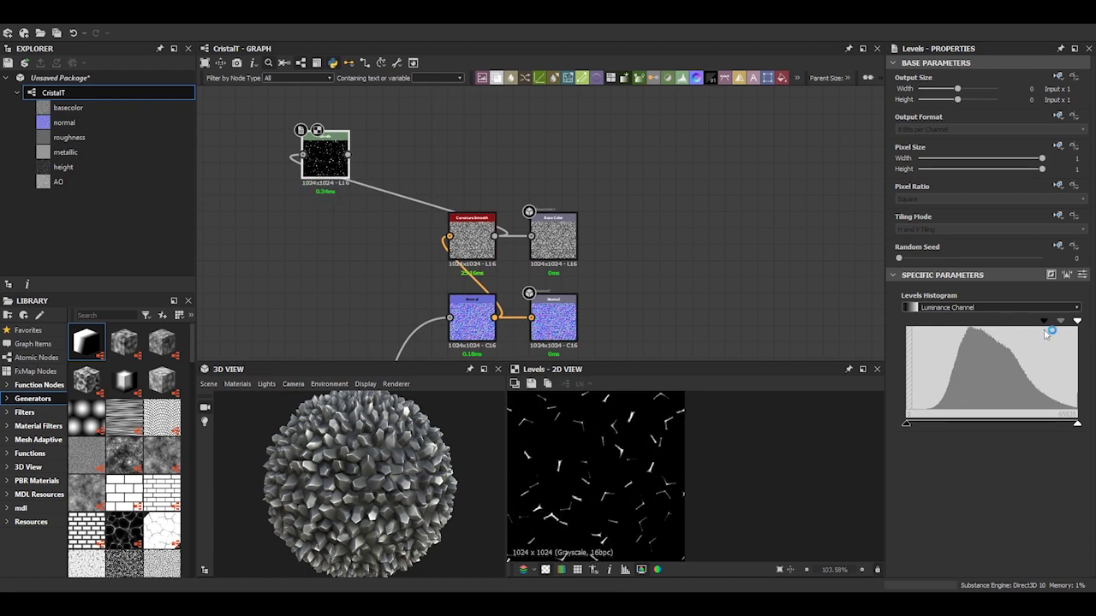
scroll(577, 476, "down", 6)
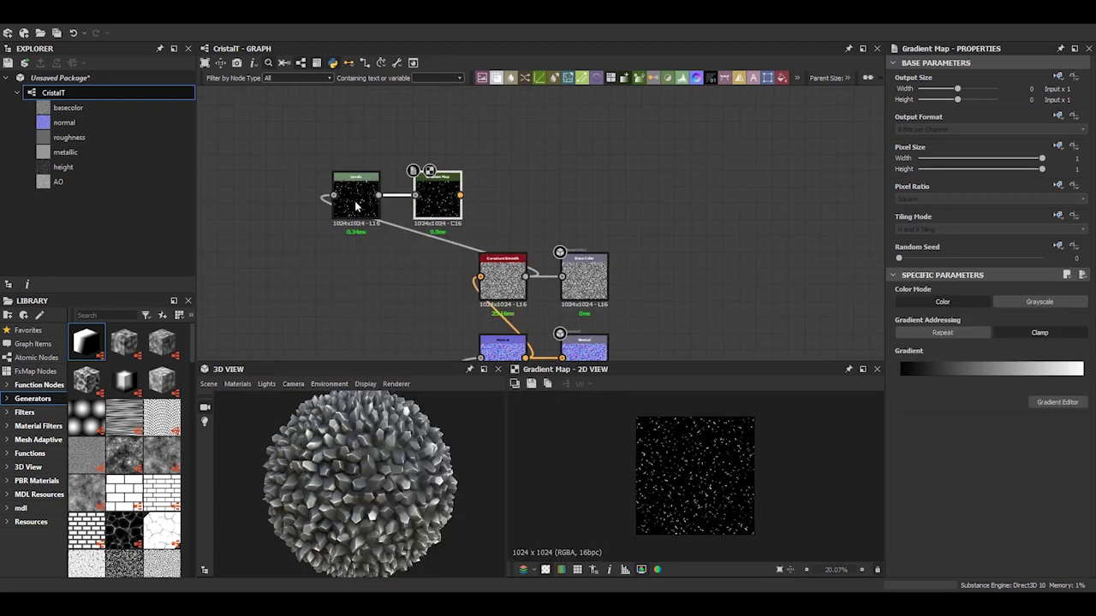
Add Blend and Gradient Map nodes and tint Curvature Smooth with a black-to-red gradient
key("space")
left_click(440, 235)
left_click_drag(402, 195, 485, 168)
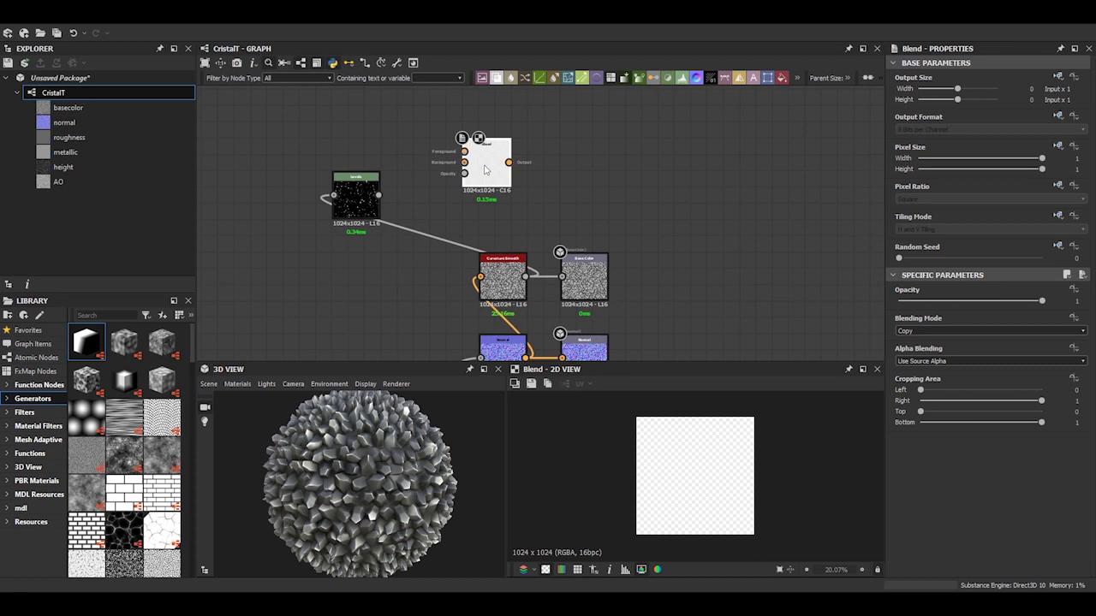
key("space")
left_click(565, 237)
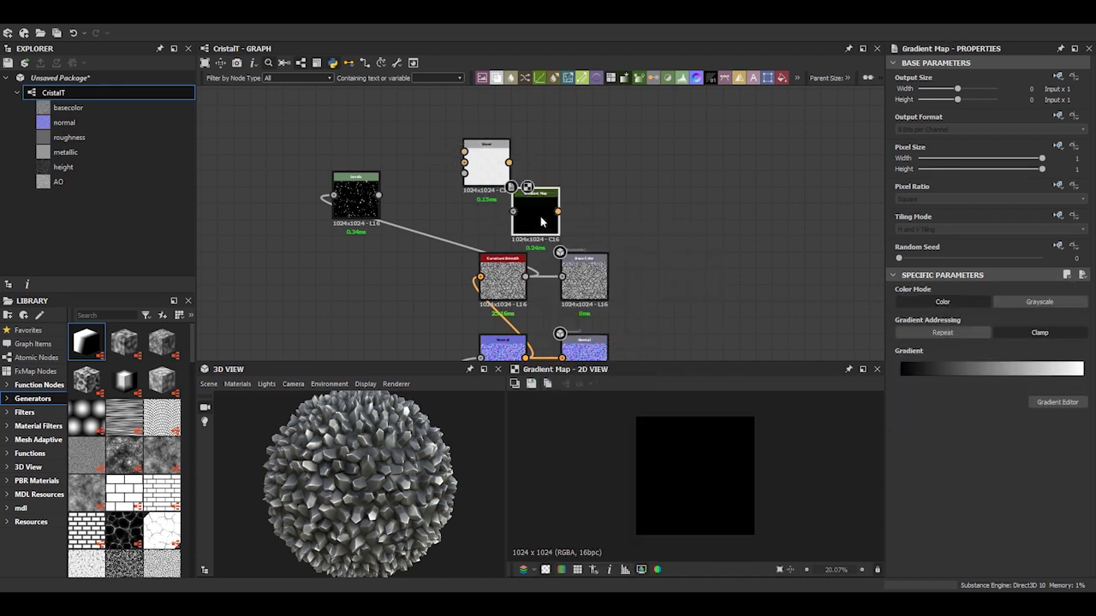
left_click_drag(487, 154, 486, 104)
left_click_drag(536, 217, 505, 203)
left_click_drag(529, 279, 511, 205)
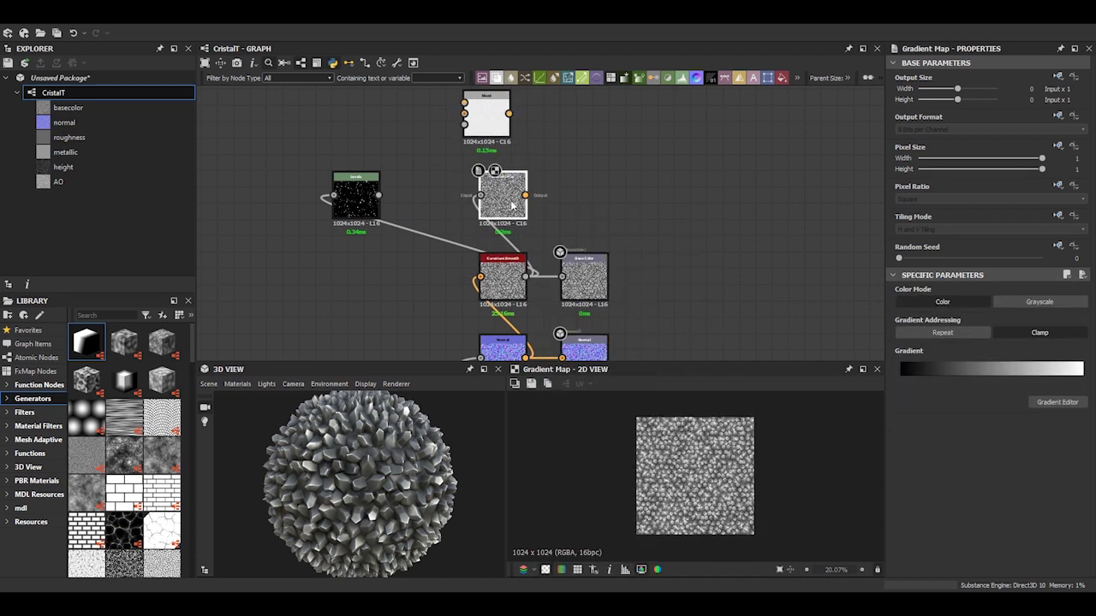
left_click(1067, 401)
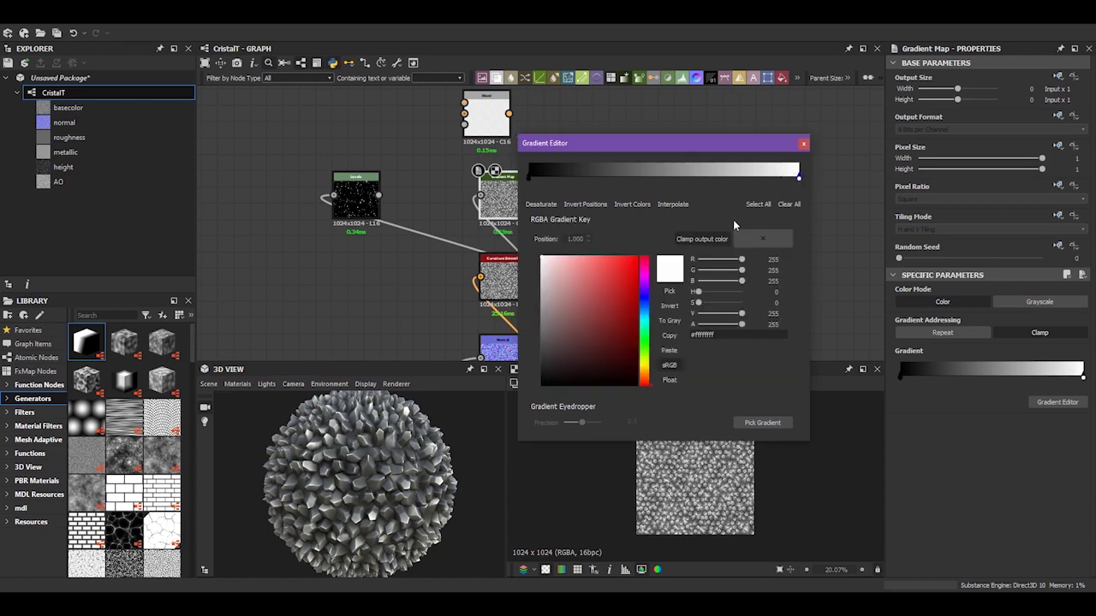
left_click(627, 481)
Add a Blend after the Gradient Map and wire the Levels edge highlights into it
scroll(646, 475, "up", 2)
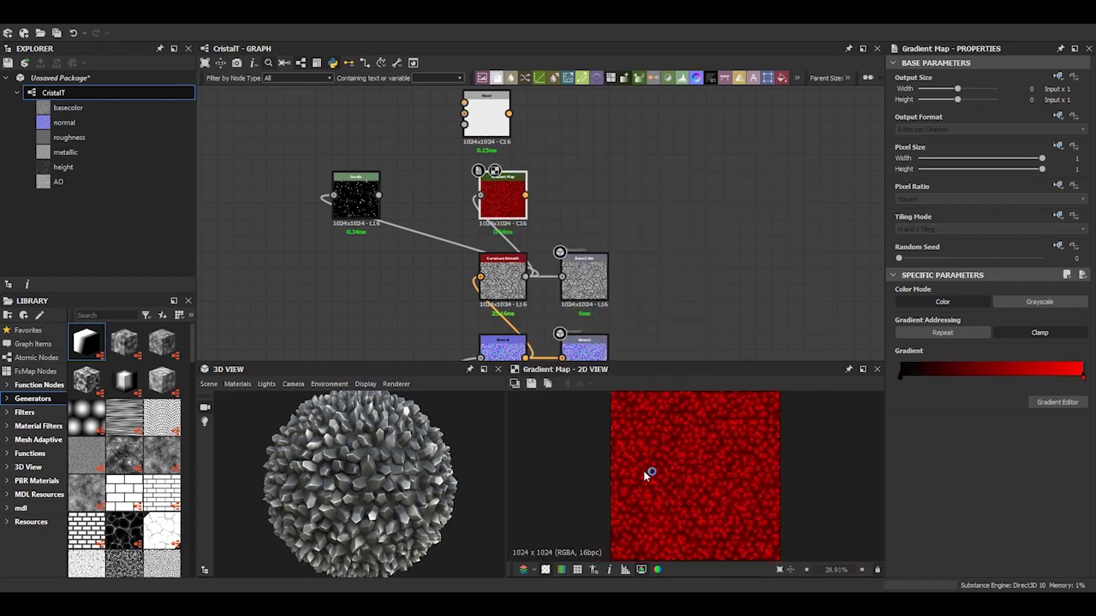
right_click(502, 208)
left_click(531, 237)
left_click_drag(494, 122, 511, 122)
left_click_drag(378, 195, 480, 104)
middle_click_drag(506, 133, 514, 157)
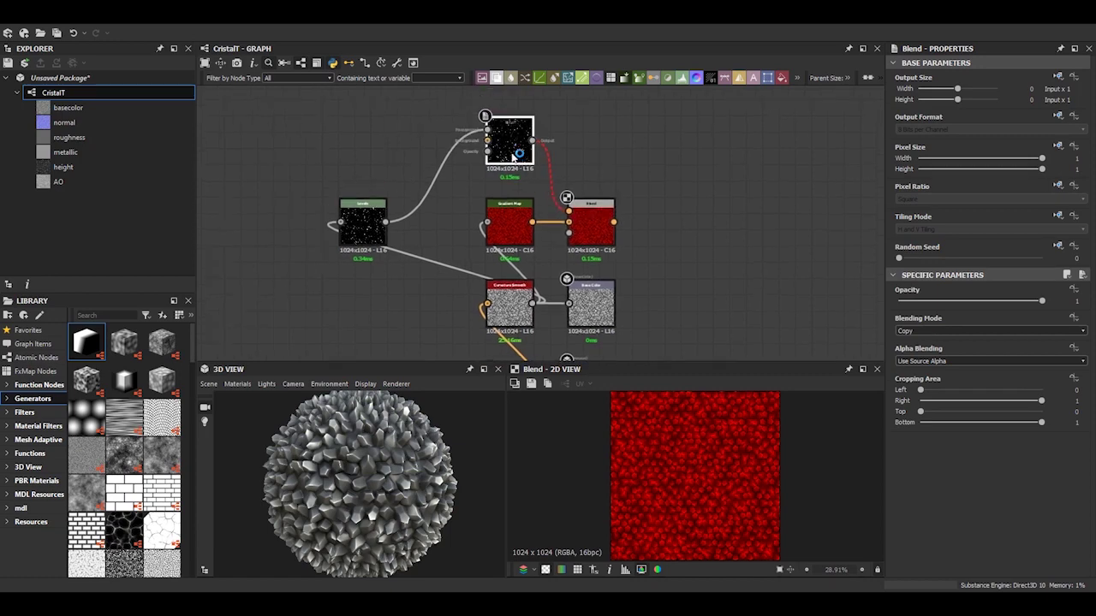
left_click_drag(511, 141, 592, 142)
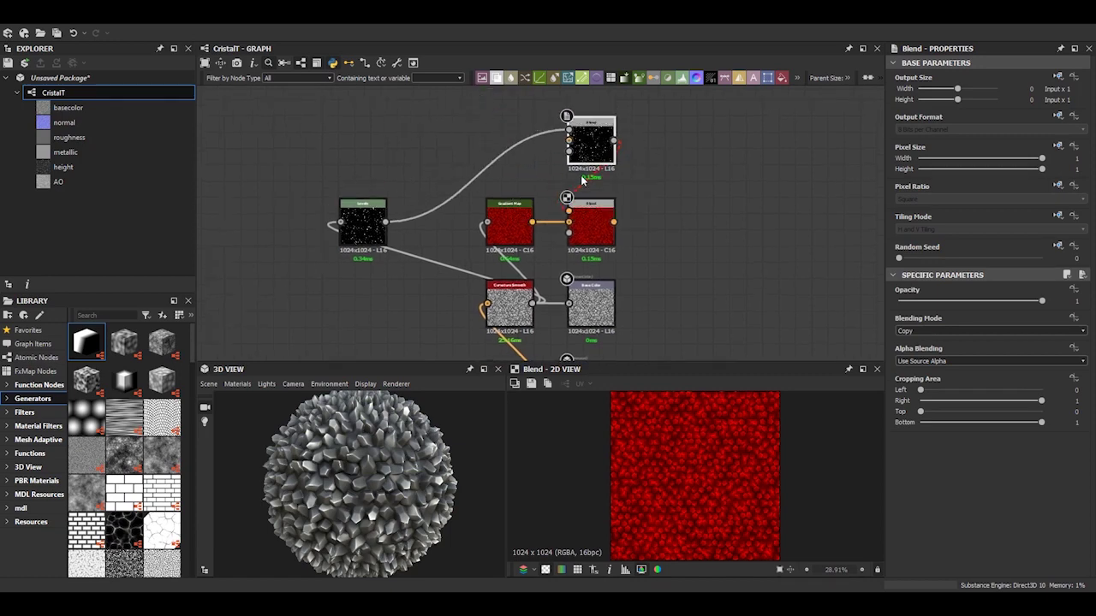
scroll(639, 165, "down", 2)
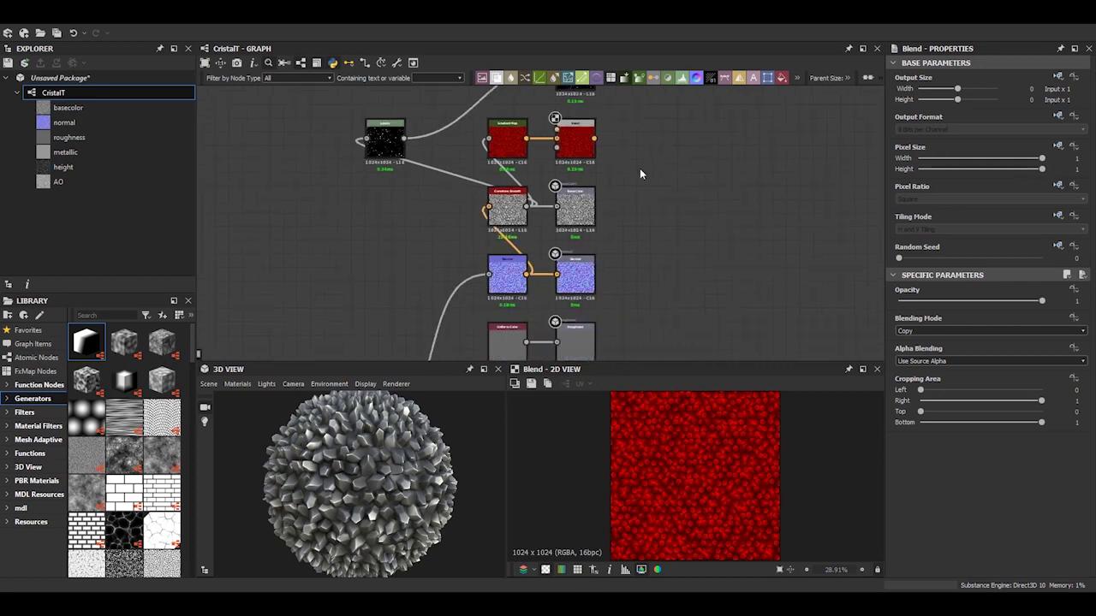
Add an HSL node and insert a Gradient Map between Levels and the top Blend
key("space")
type("hsl")
key("Return")
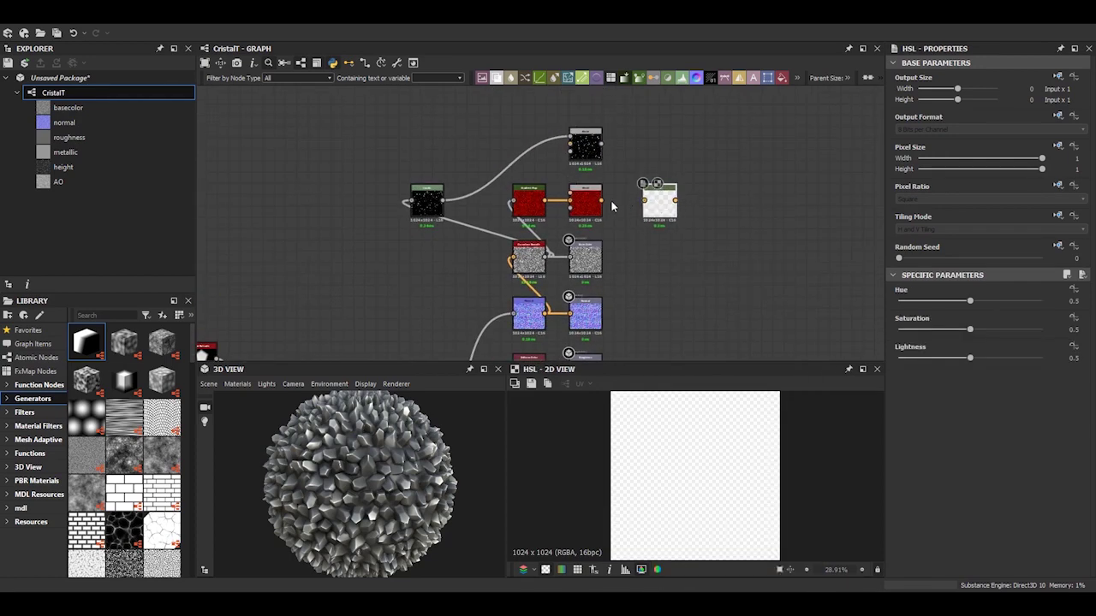
left_click(583, 147)
scroll(506, 150, "up", 1)
key("space")
type("gradient")
key("Return")
left_click_drag(493, 192, 526, 154)
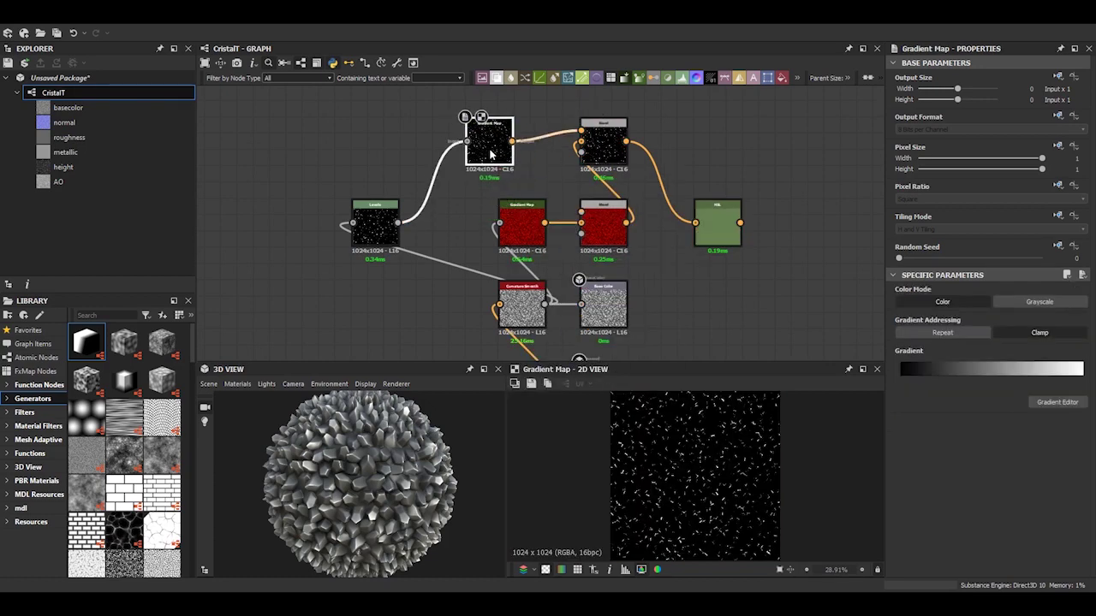
Set the top Blend to Add (Linear Dodge) at about 0.63 opacity
left_click(715, 229)
left_click(604, 144)
left_click(988, 331)
left_click(905, 350)
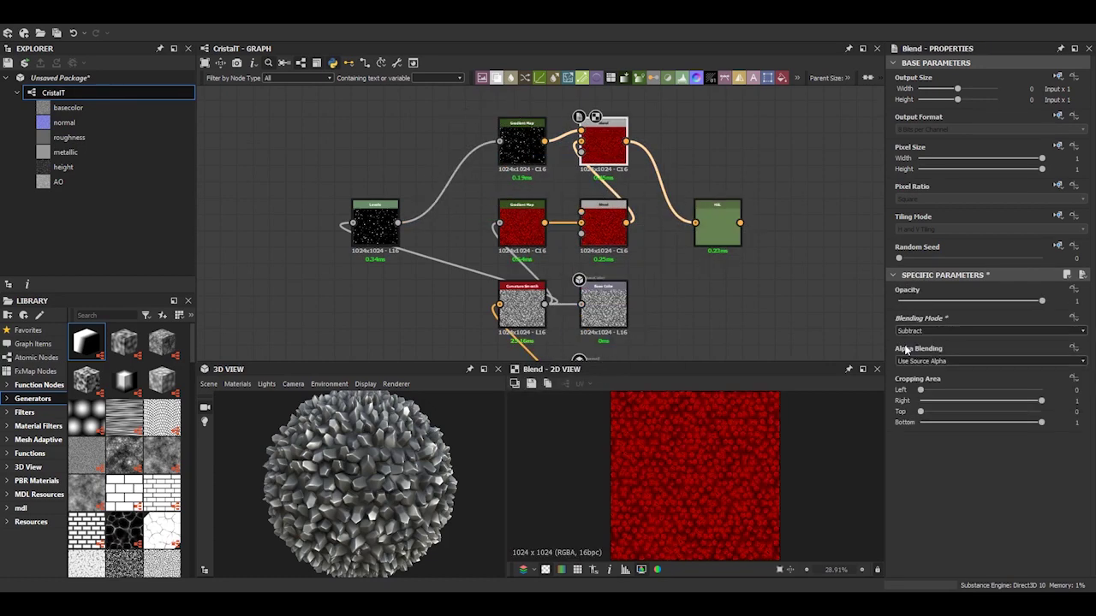
left_click(985, 301)
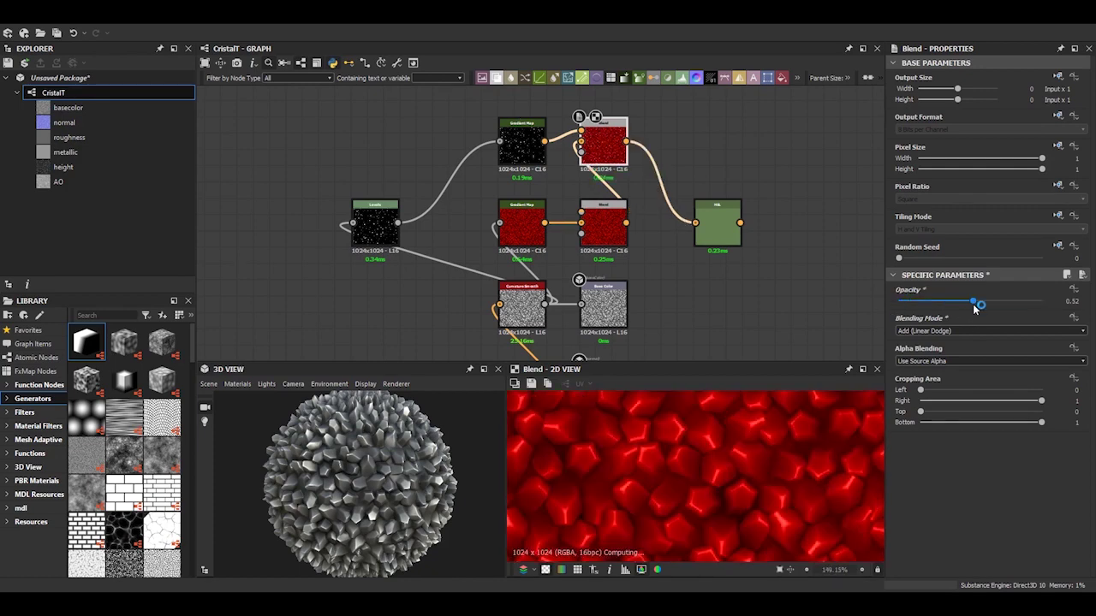
left_click_drag(1002, 316, 988, 315)
Route the HSL into Base Color, preview on a cylinder, and set Hue to 0.76
left_click(717, 224)
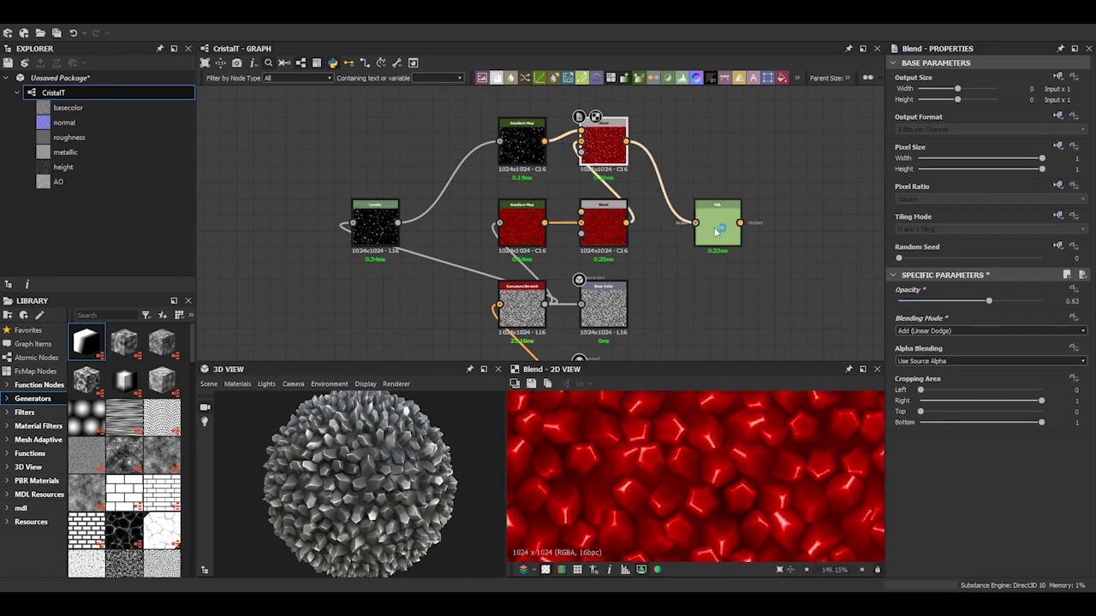
middle_click_drag(599, 286, 599, 231)
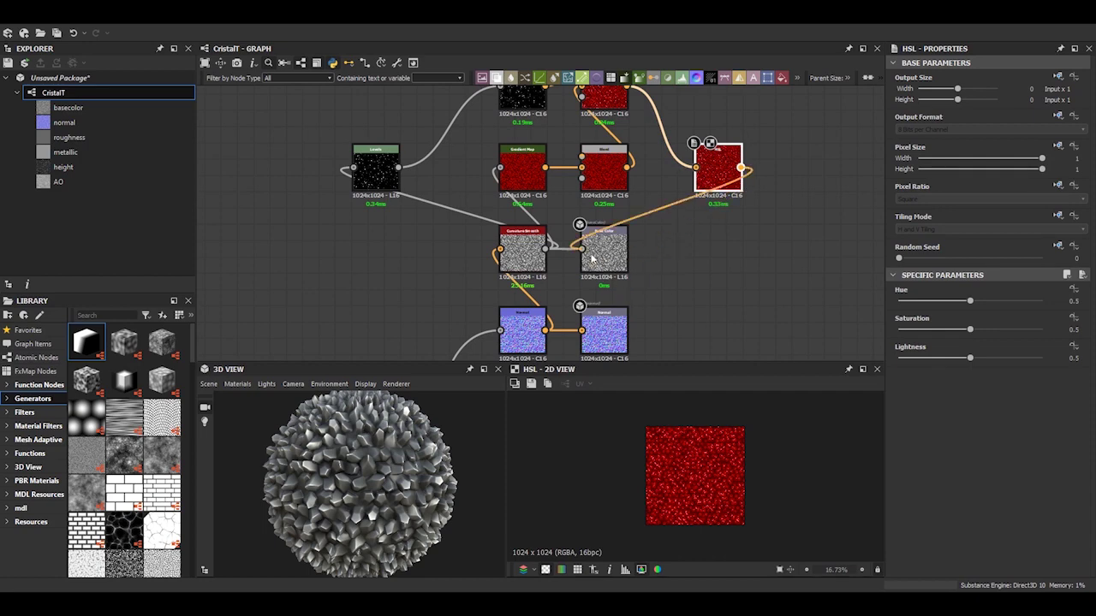
right_click(274, 476)
left_click(286, 253)
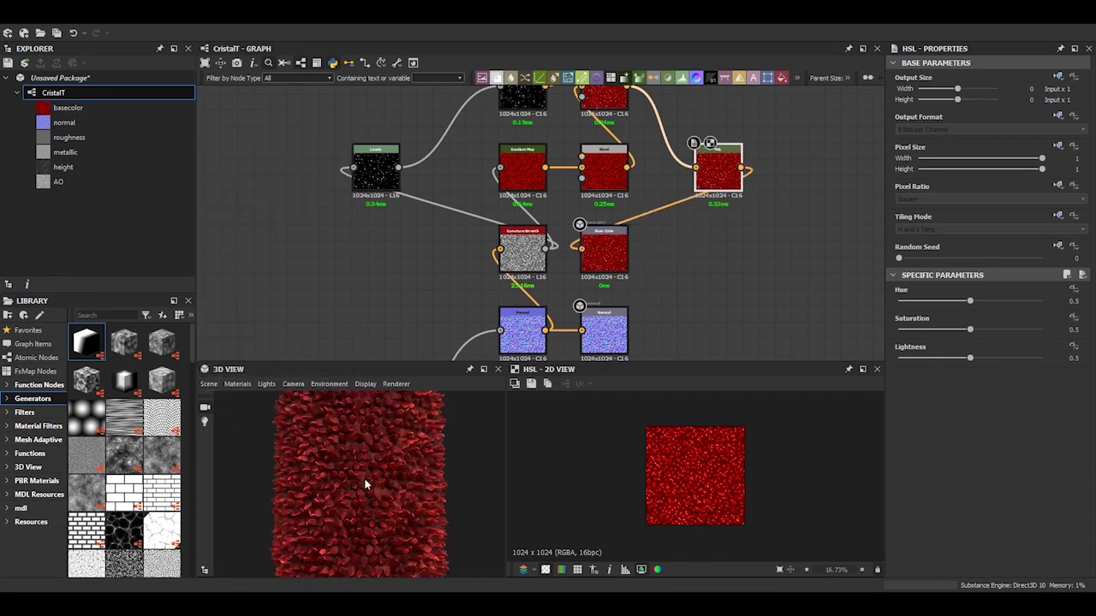
left_click_drag(969, 304, 1001, 300)
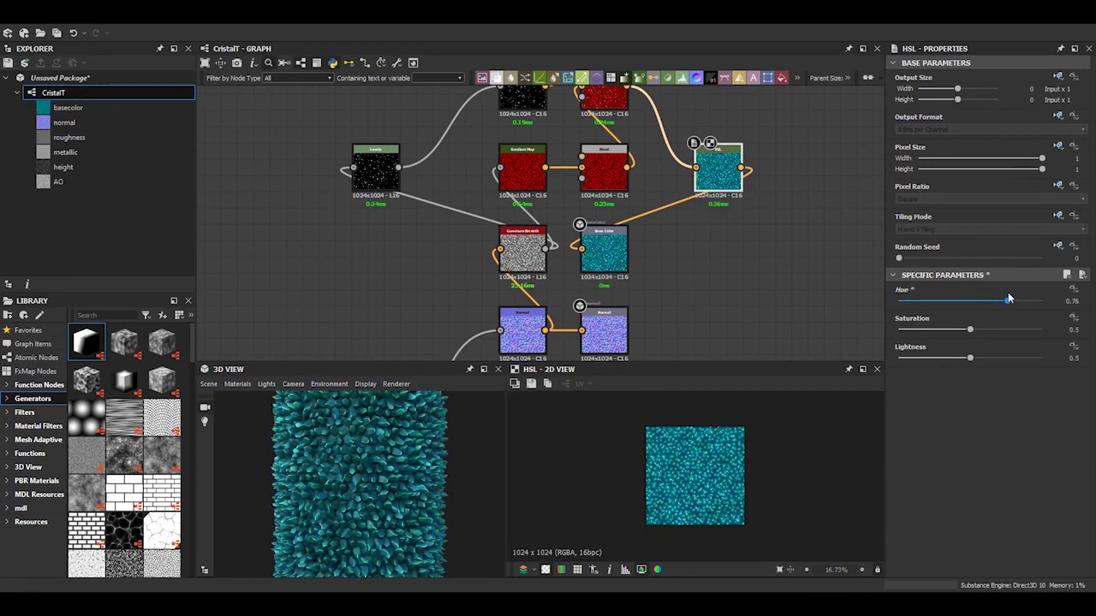
scroll(495, 161, "down", 5)
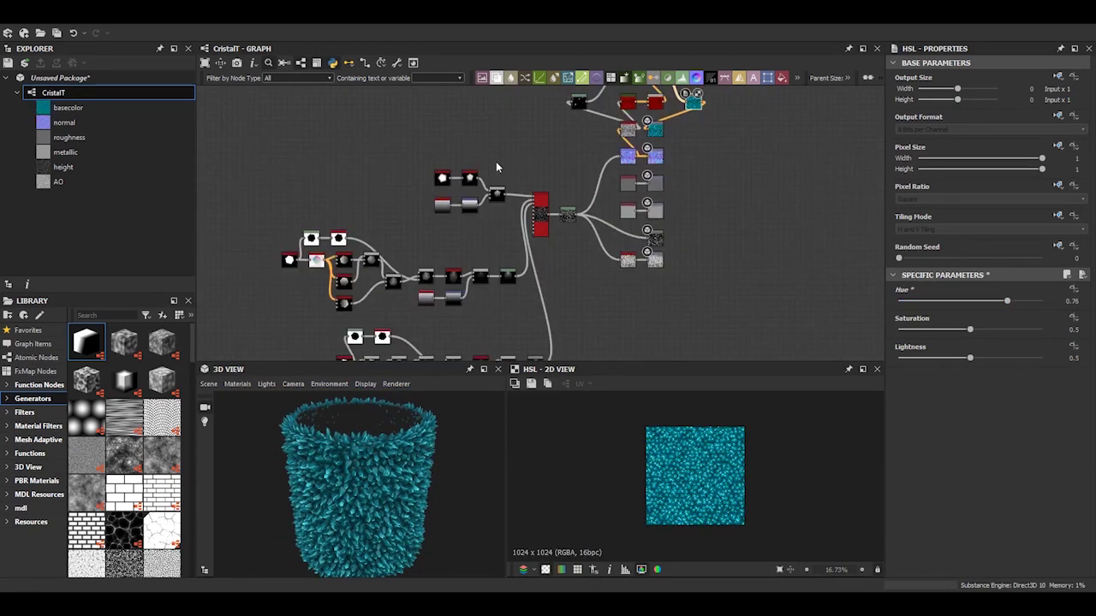
Rotate the cylinder preview and bring up the Shape Extrude parameters, with Scale at 0.75
scroll(496, 161, "down", 3)
left_click_drag(402, 522, 405, 469)
scroll(386, 457, "up", 5)
scroll(384, 461, "down", 4)
scroll(485, 270, "up", 3)
double_click(483, 200)
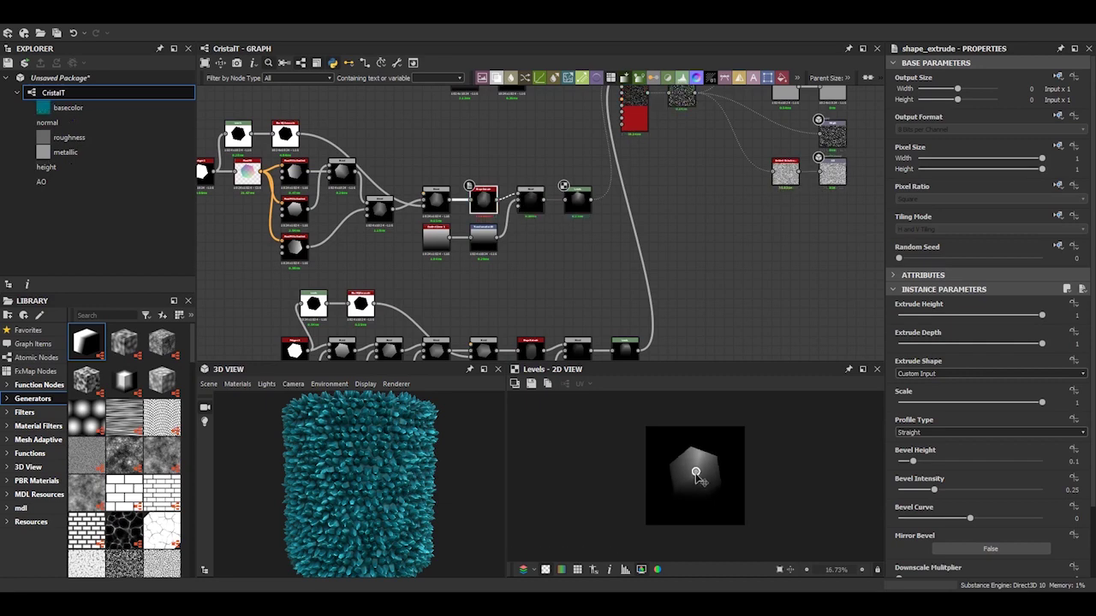
middle_click_drag(551, 292, 539, 247)
Switch the 3D preview mesh to the hi-res plane
scroll(283, 482, "up", 2)
left_click_drag(282, 482, 288, 460)
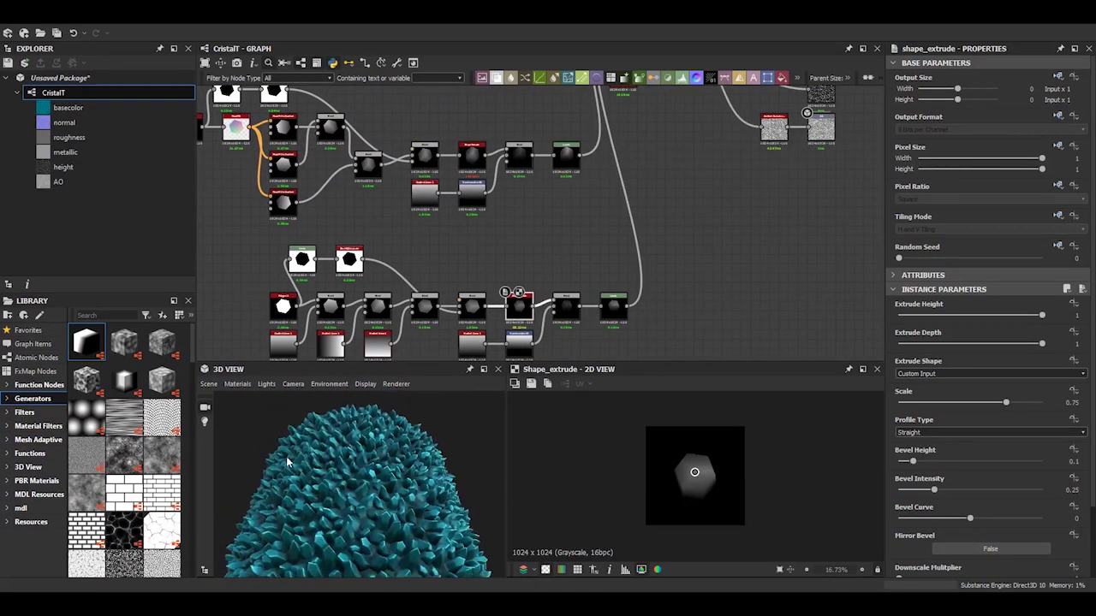
left_click(209, 383)
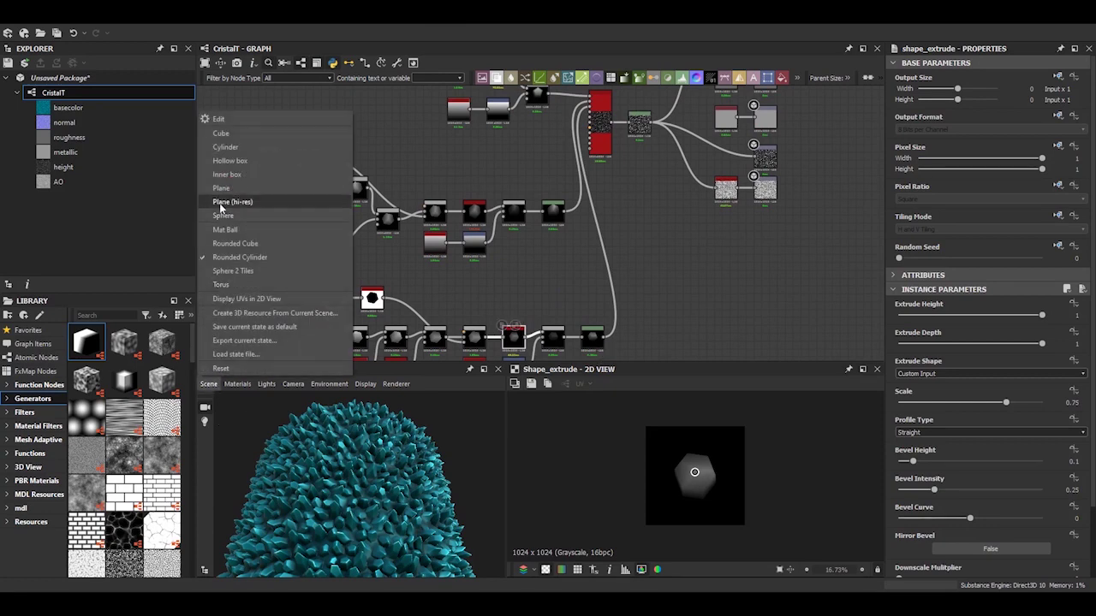
left_click(220, 203)
scroll(356, 477, "up", 3)
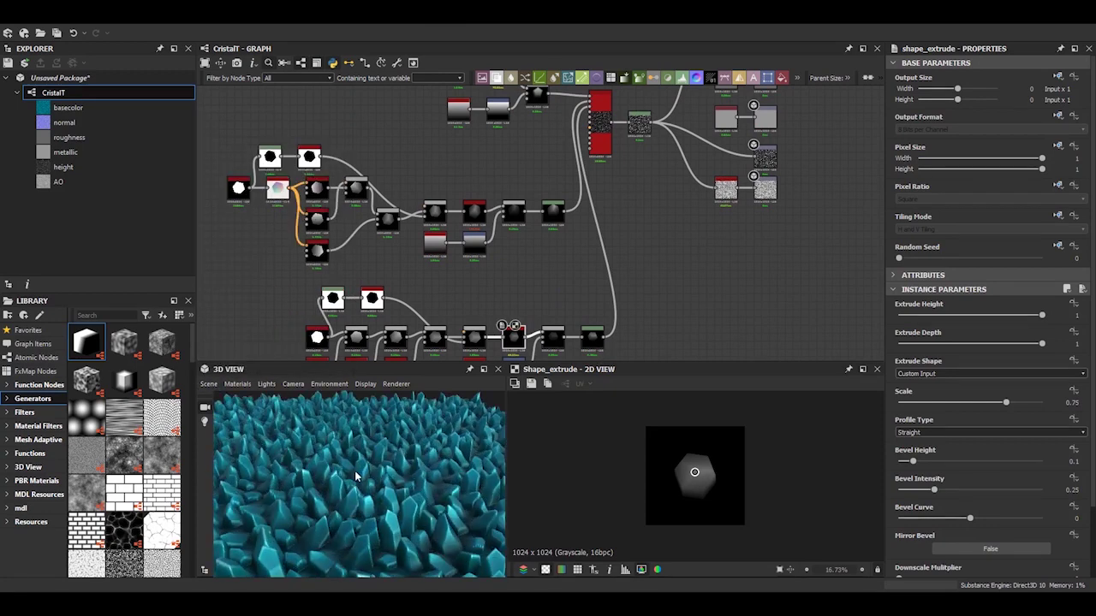
left_click(552, 214)
Darken the existing Levels node's output by dragging its white handle further
middle_click_drag(668, 294, 669, 256)
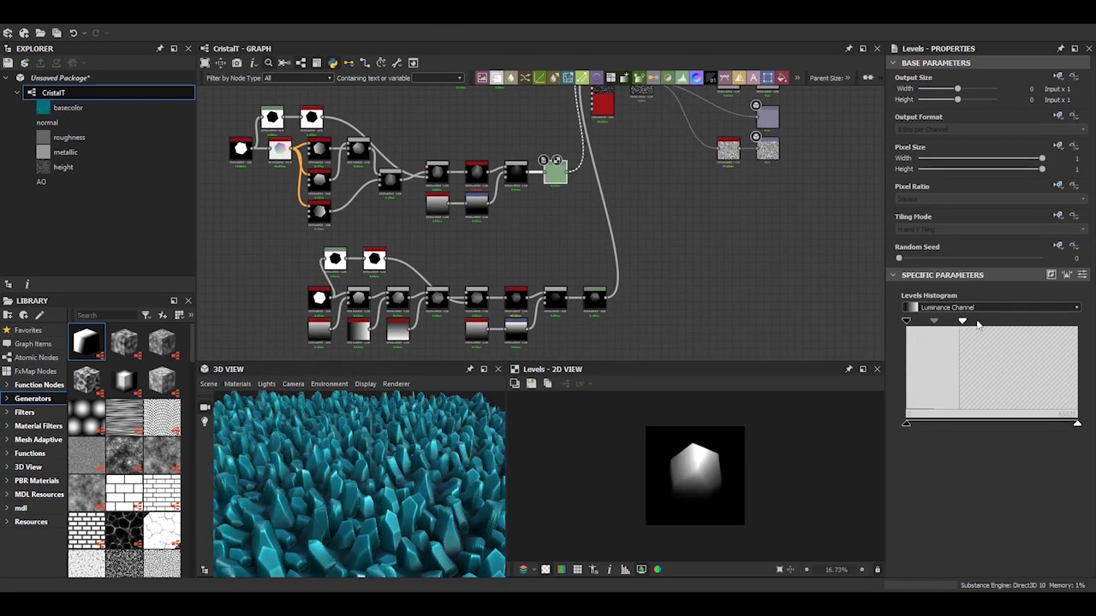
left_click_drag(950, 322, 1077, 322)
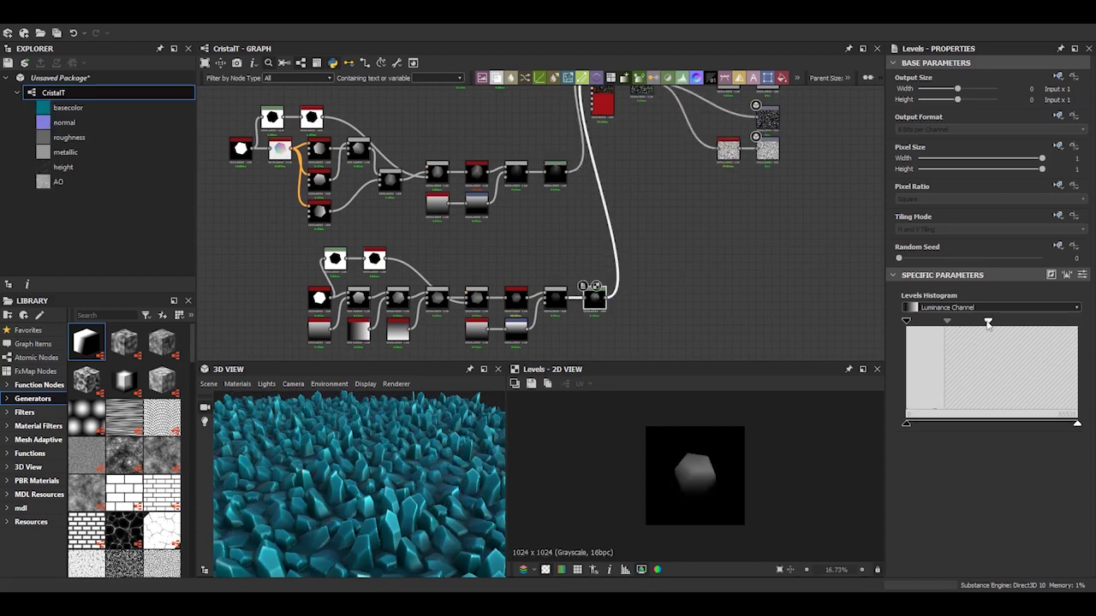
left_click_drag(988, 321, 1077, 322)
Try a new Levels node beside the Blend node, then undo it
middle_click_drag(531, 94, 513, 184)
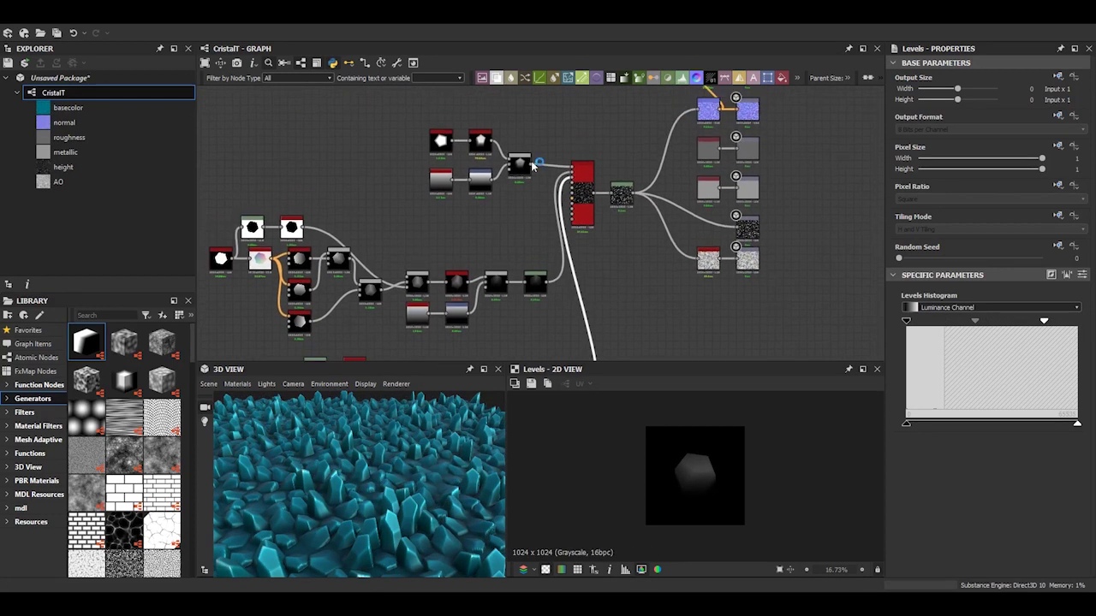
left_click(518, 168)
left_click_drag(518, 168, 558, 142)
left_click_drag(1066, 323, 1077, 322)
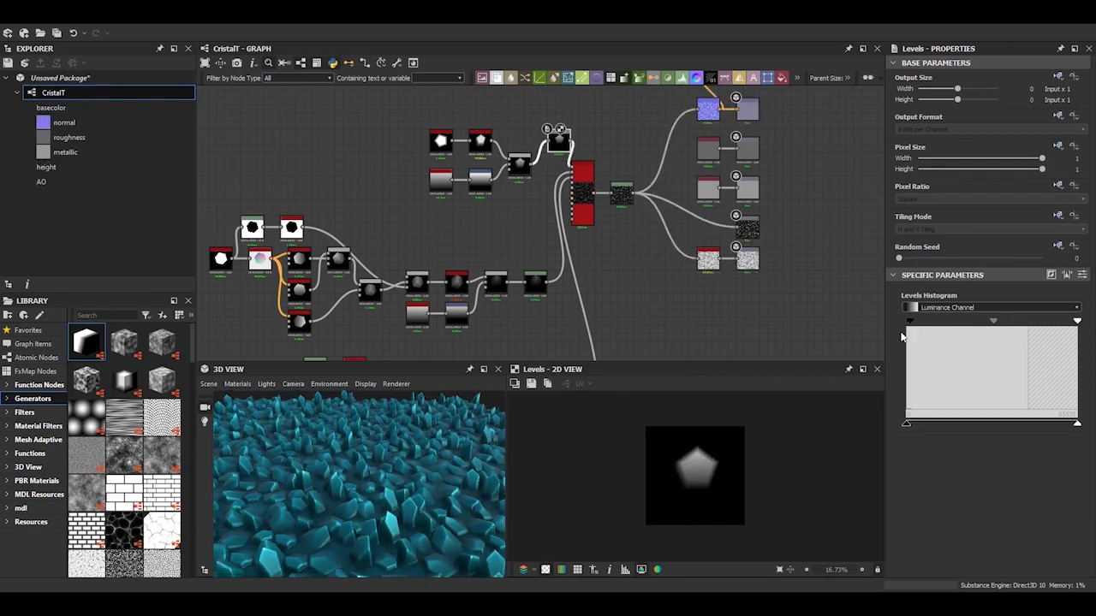
scroll(492, 137, "up", 5)
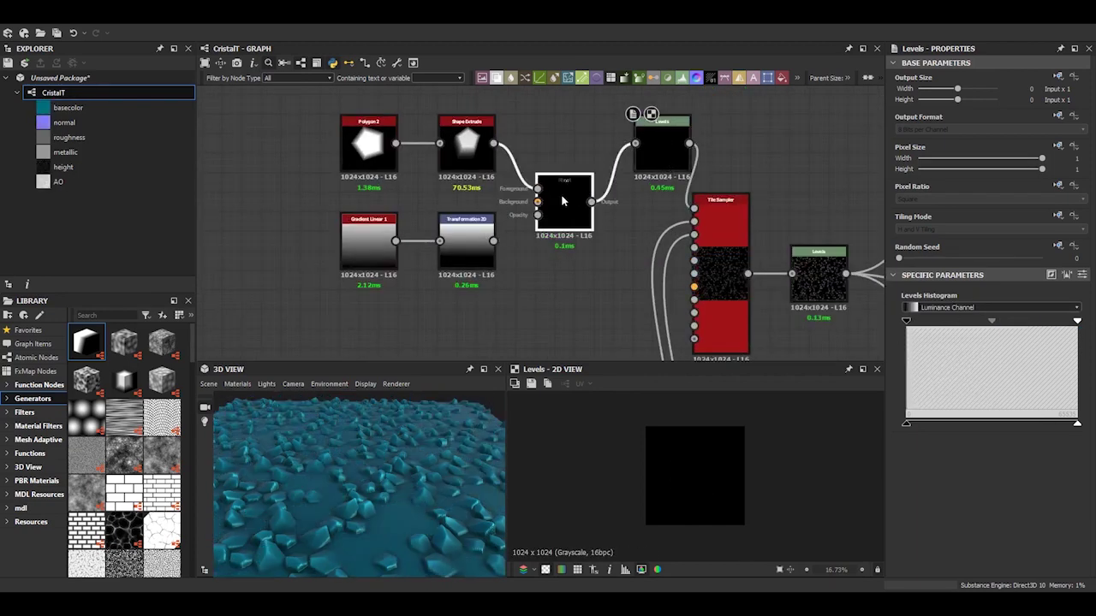
left_click_drag(493, 142, 635, 142)
left_click(661, 141)
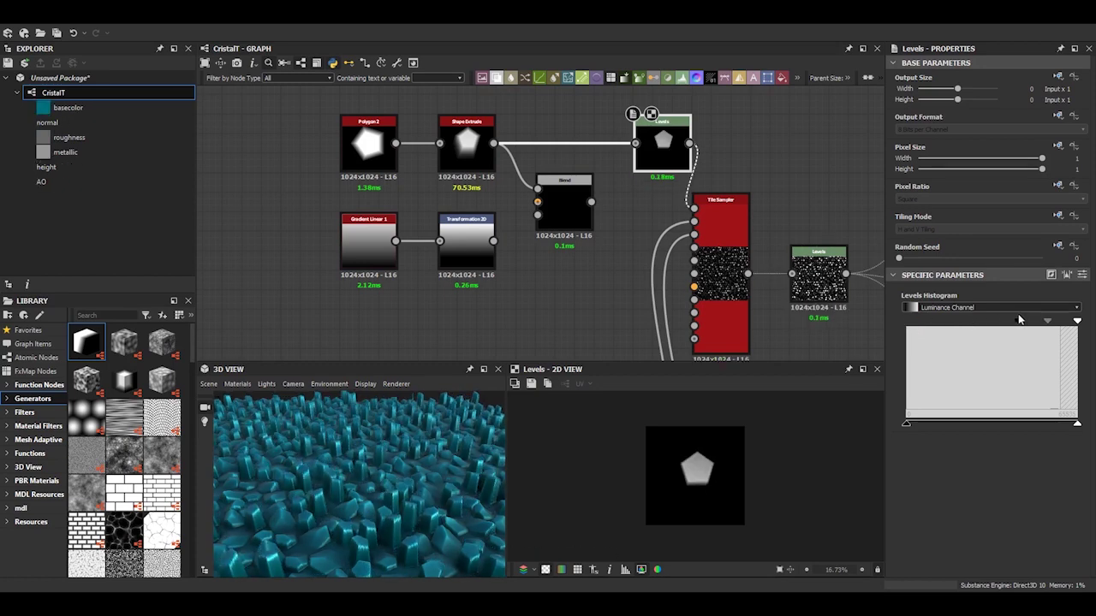
key("ctrl+z")
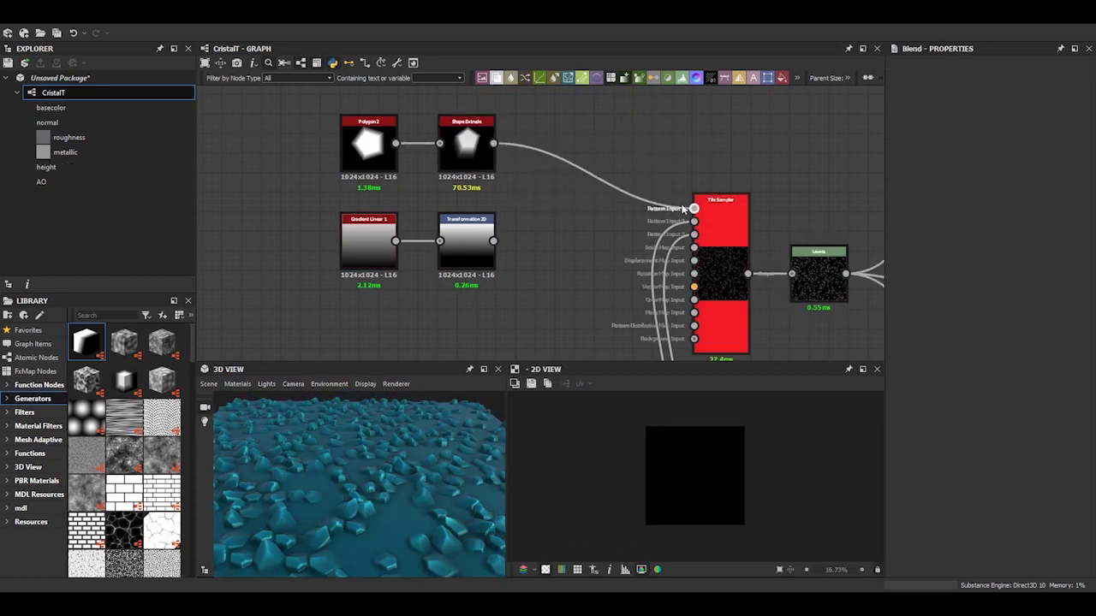
Insert a Levels node between the pentagon's Shape Extrude and Tile Sampler, lowering its output white
left_click_drag(682, 208, 693, 208)
left_click(347, 120)
mouse_move(931, 371)
left_mouse_down()
mouse_move(901, 368)
mouse_move(935, 368)
left_mouse_up()
left_click(463, 145)
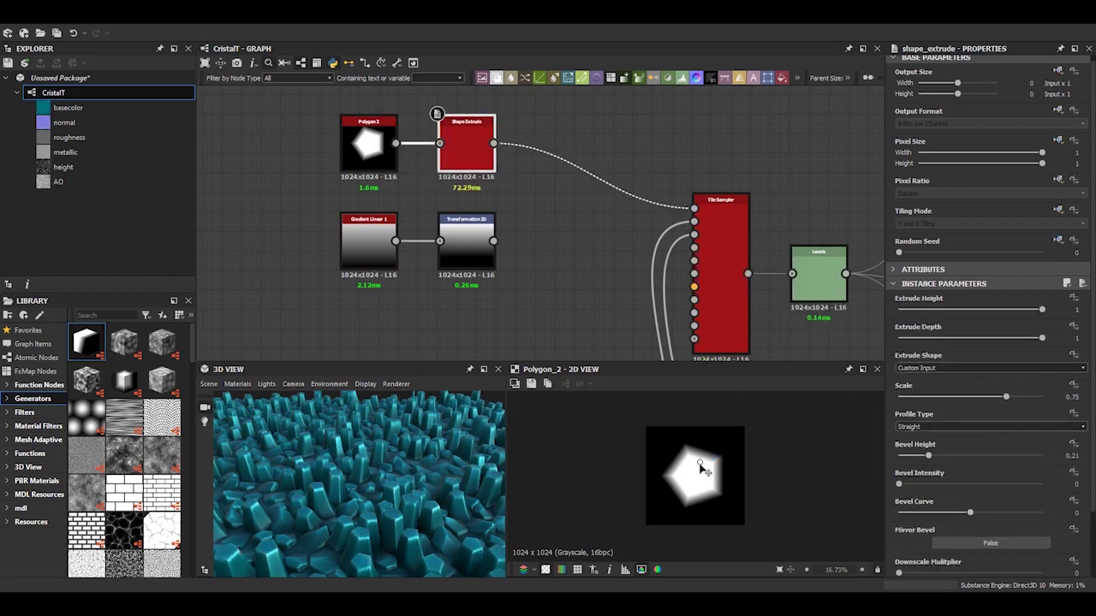
left_click_drag(694, 208, 550, 178)
left_click(572, 221)
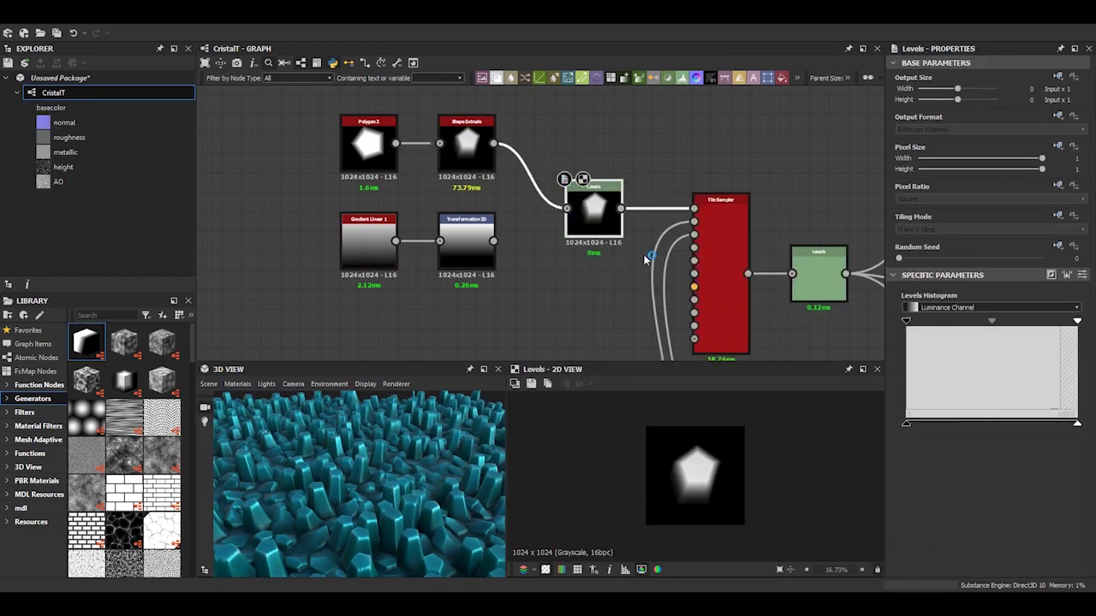
left_click_drag(1077, 422, 965, 427)
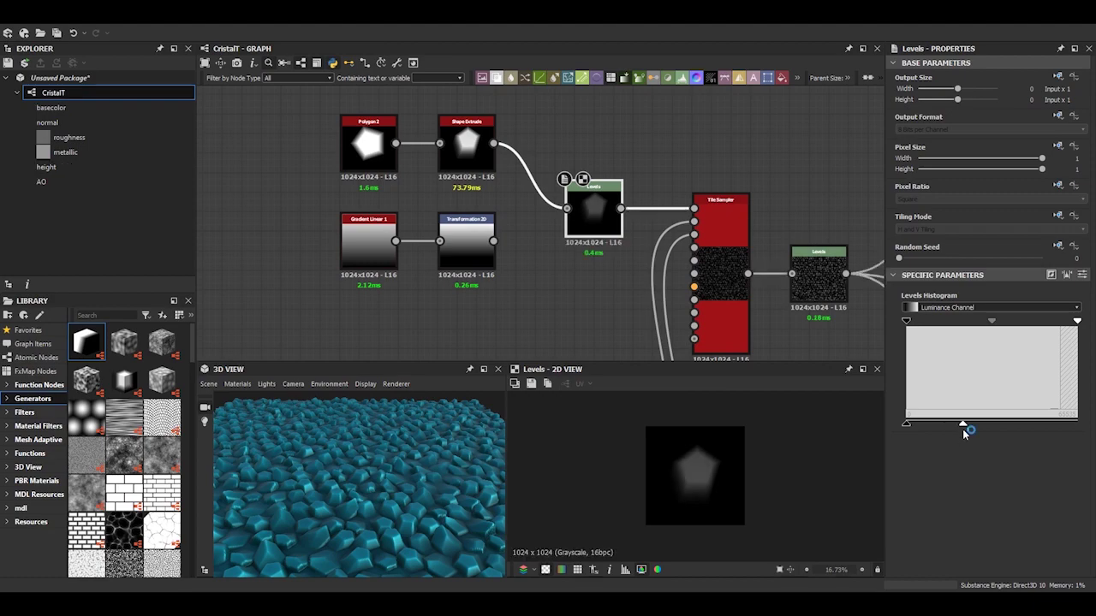
left_click_drag(401, 395, 423, 455)
mouse_move(466, 236)
middle_mouse_down()
mouse_move(466, 111)
mouse_move(470, 138)
middle_mouse_up()
scroll(470, 139, "down", 2)
left_click_drag(334, 479, 402, 484)
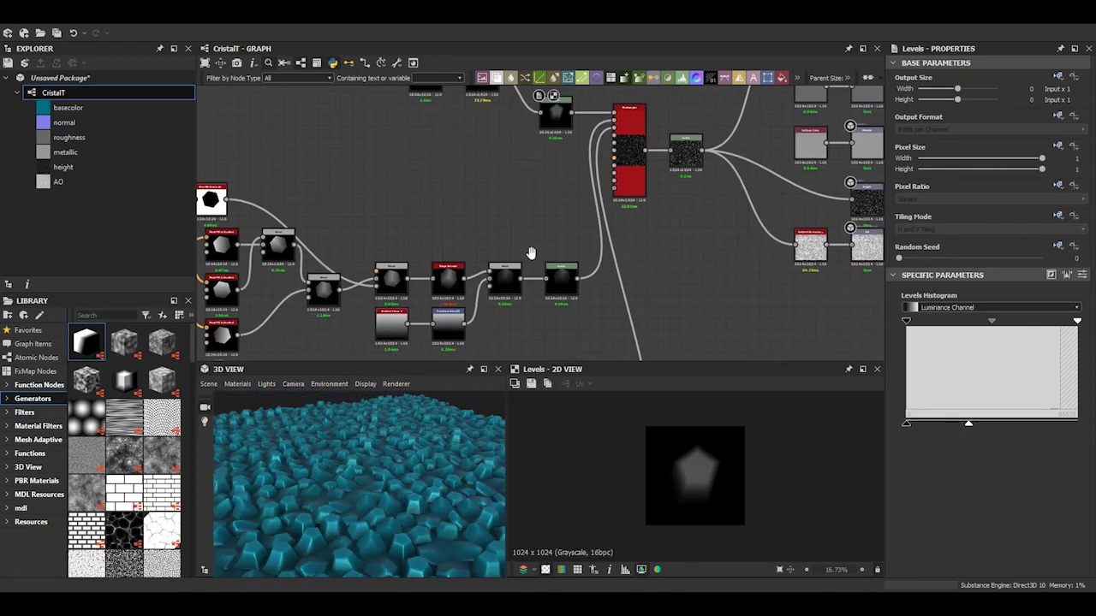
scroll(531, 266, "up", 2)
mouse_move(377, 428)
left_mouse_down()
mouse_move(361, 442)
mouse_move(381, 454)
left_mouse_up()
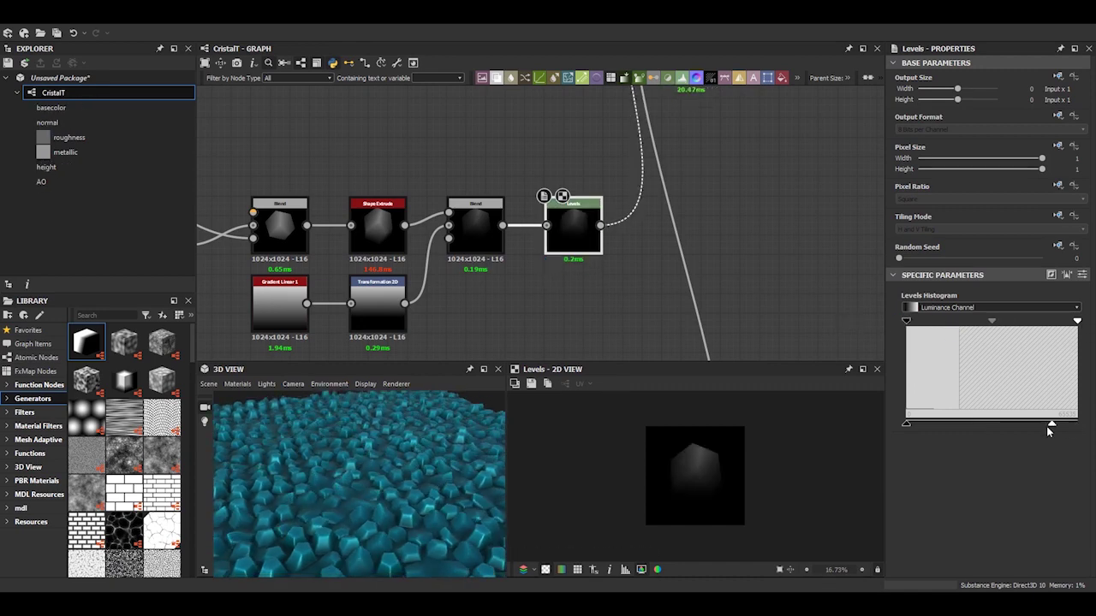
Return the hexagon Levels output white handle to full range and view the hexagon Shape Extrude settings
left_click_drag(951, 431, 787, 431)
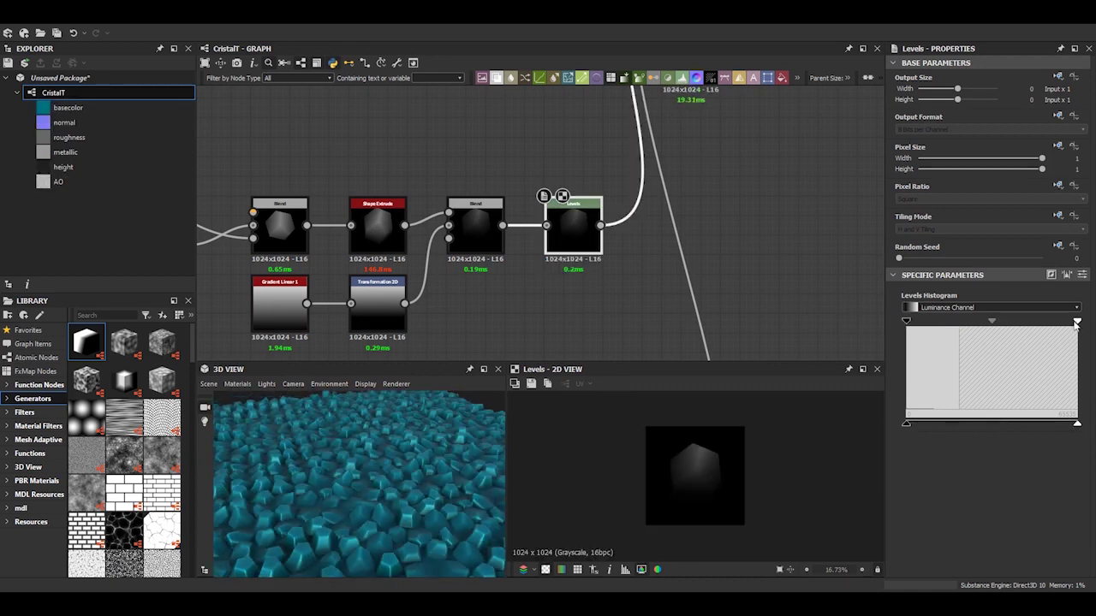
mouse_move(452, 475)
left_mouse_down()
mouse_move(539, 464)
mouse_move(577, 429)
left_mouse_up()
left_click(377, 224)
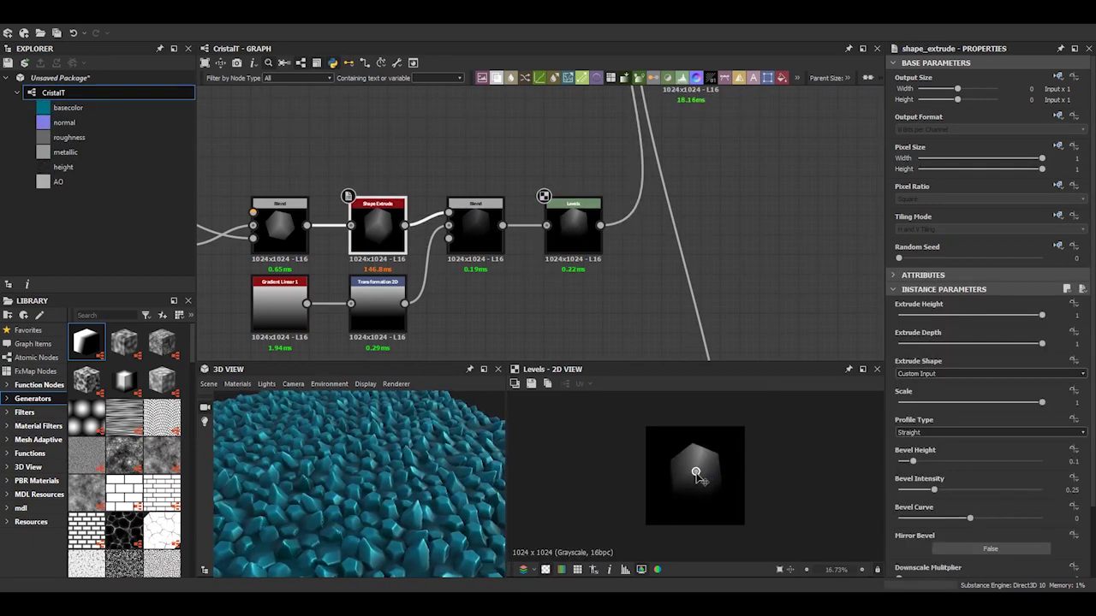
left_click_drag(398, 476, 363, 446)
scroll(507, 197, "down", 3)
scroll(531, 282, "up", 3)
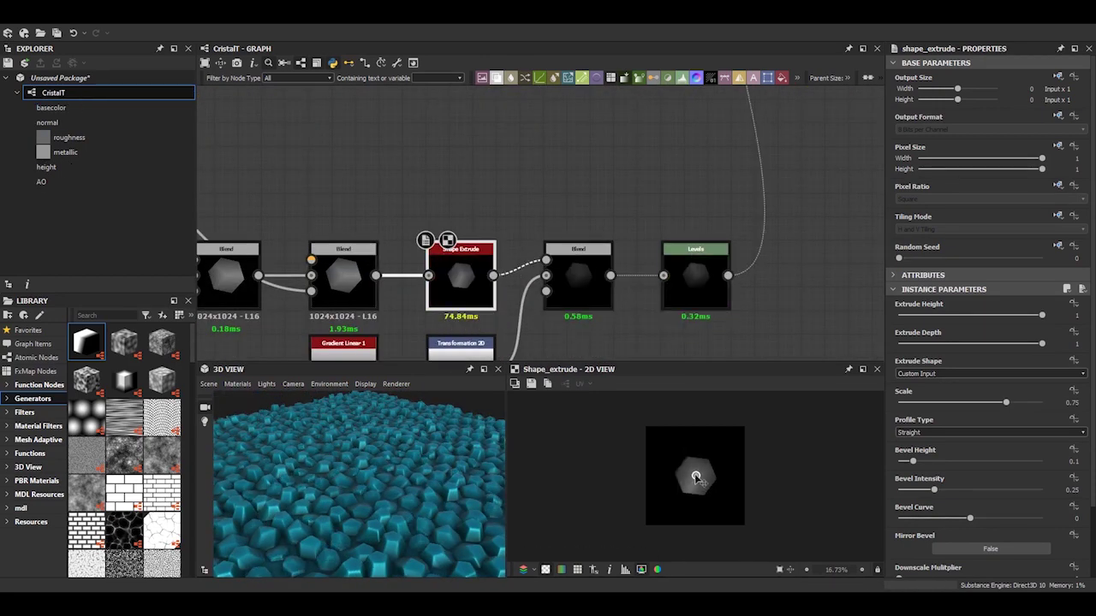
Inspect the scattered crystals in the 3D preview from top-down and low oblique angles
left_click_drag(356, 479, 349, 513)
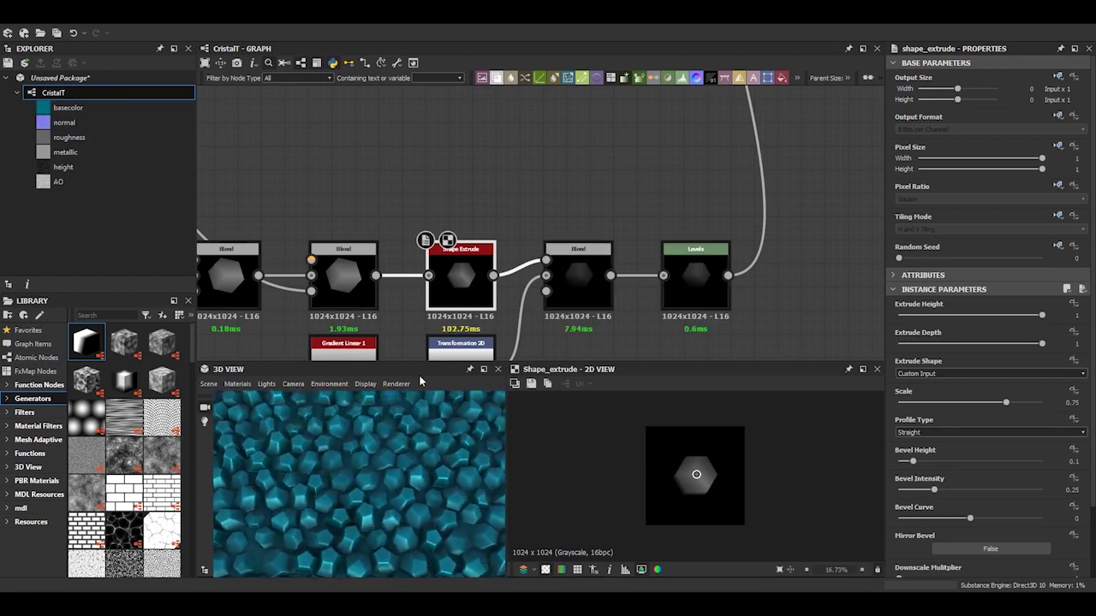
middle_click_drag(517, 236, 512, 252)
scroll(560, 257, "down", 1)
scroll(560, 257, "down", 2)
scroll(611, 274, "down", 2)
scroll(611, 274, "up", 2)
scroll(613, 290, "up", 2)
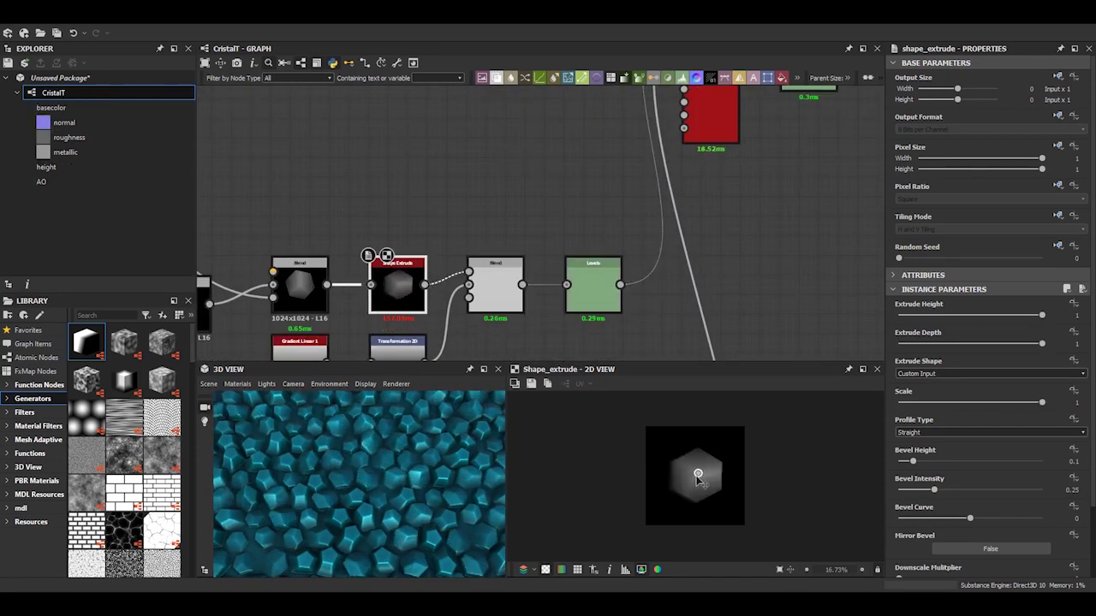
mouse_move(394, 504)
left_mouse_down()
mouse_move(365, 488)
mouse_move(403, 531)
left_mouse_up()
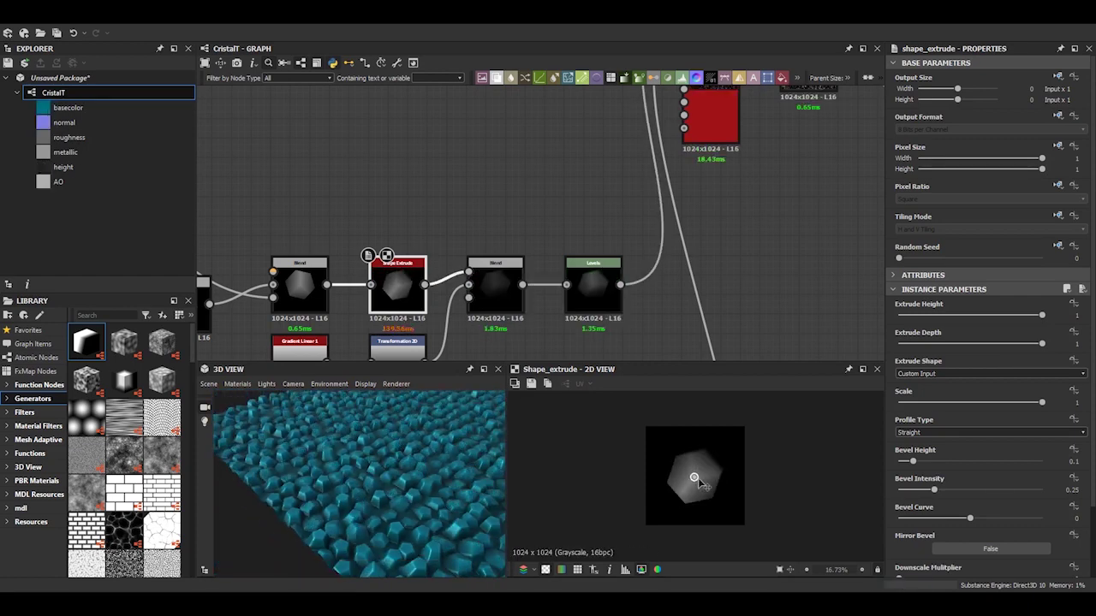
mouse_move(465, 478)
left_mouse_down()
mouse_move(439, 533)
mouse_move(334, 539)
mouse_move(342, 463)
left_mouse_up()
scroll(718, 143, "down", 2)
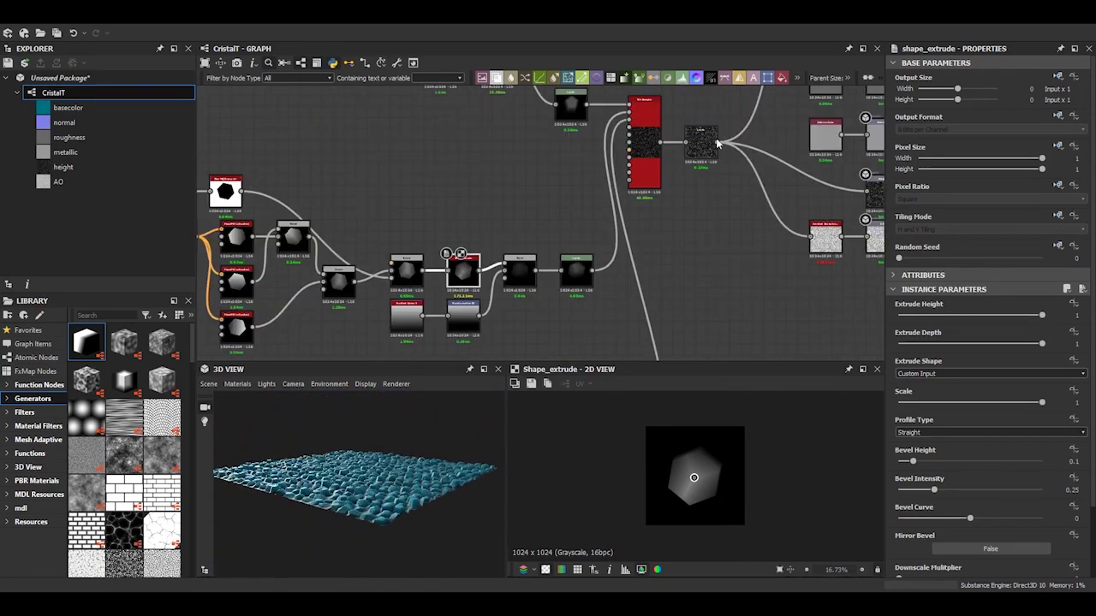
Brighten the Levels after the Tile Sampler by moving its white level left
left_click(716, 144)
left_click(1066, 276)
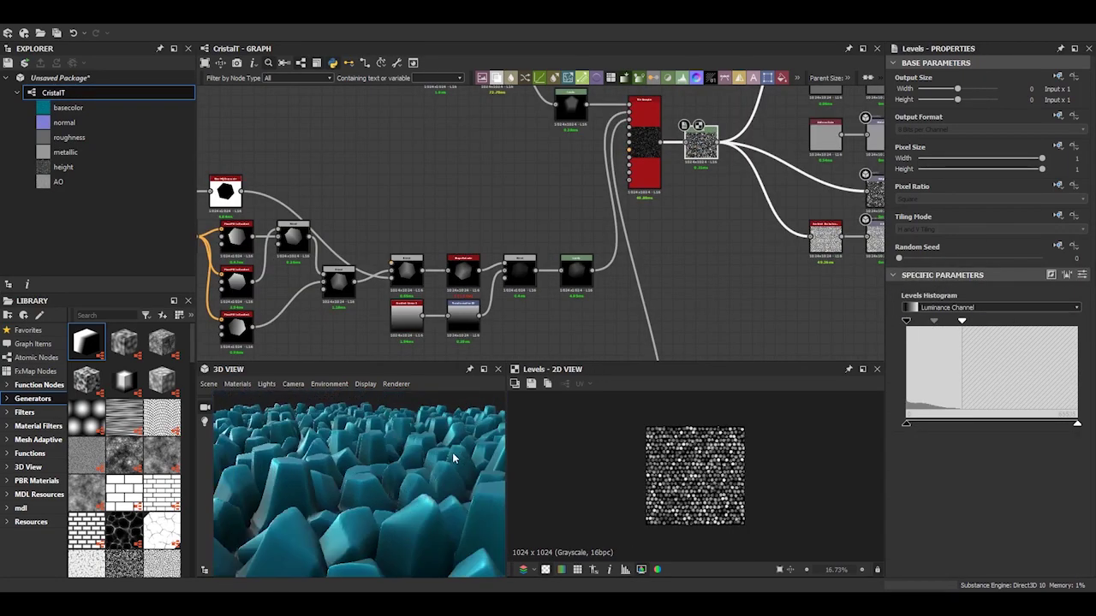
left_click_drag(1066, 431, 1029, 428)
mouse_move(318, 521)
left_mouse_down()
mouse_move(414, 508)
mouse_move(379, 550)
left_mouse_up()
Switch the 3D preview mesh to a sphere and spin it to inspect the crystals
left_click(205, 387)
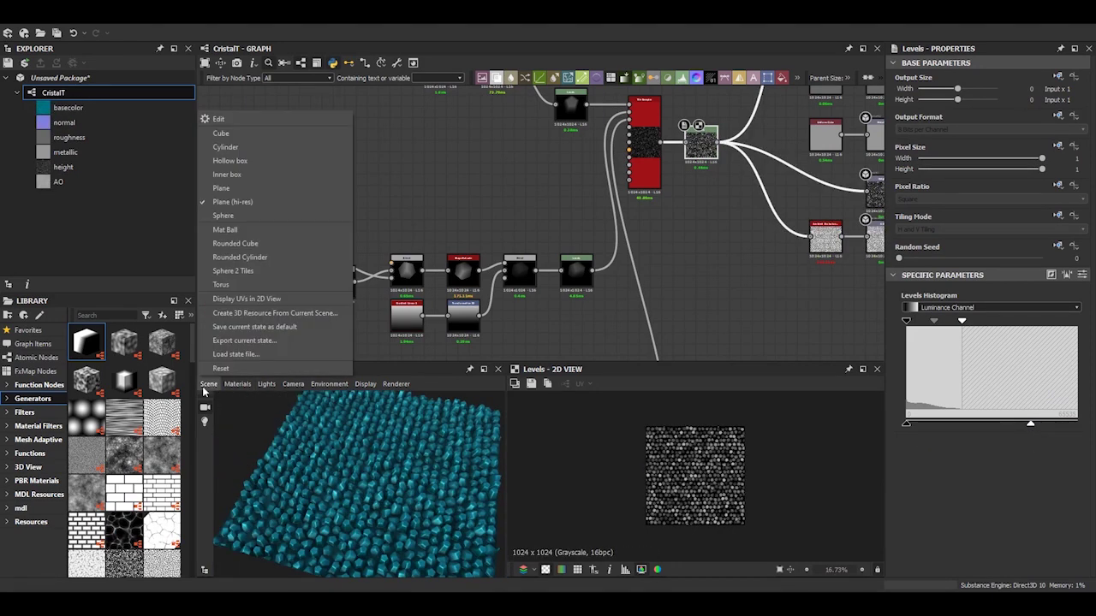
left_click(223, 271)
mouse_move(299, 482)
left_mouse_down()
mouse_move(398, 490)
mouse_move(570, 457)
mouse_move(617, 470)
left_mouse_up()
scroll(577, 333, "down", 3)
scroll(599, 325, "up", 2)
scroll(604, 320, "up", 1)
middle_click_drag(604, 325, 583, 344)
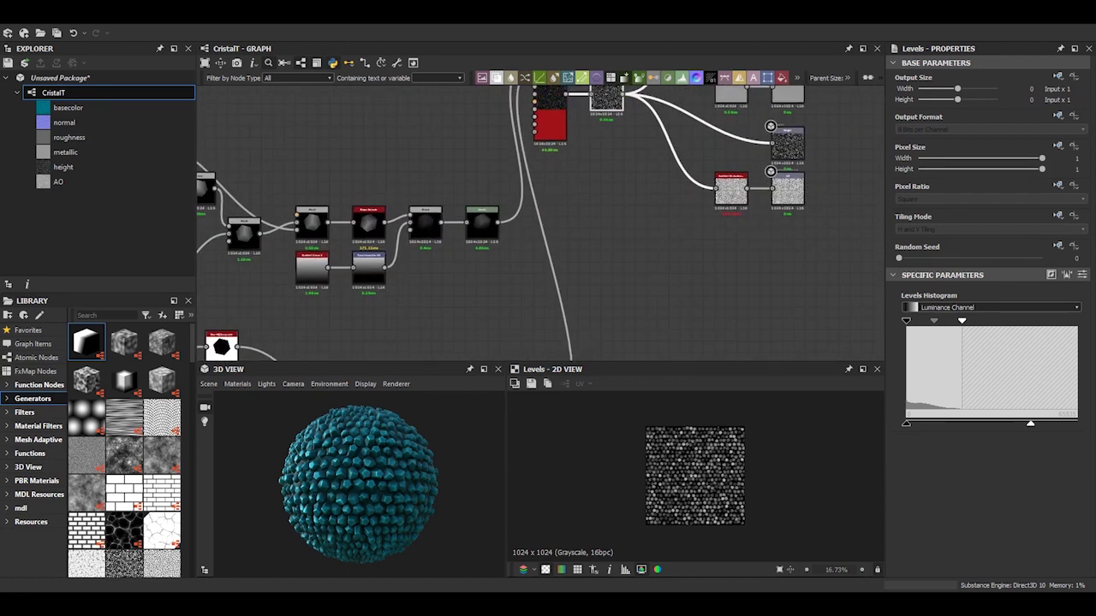